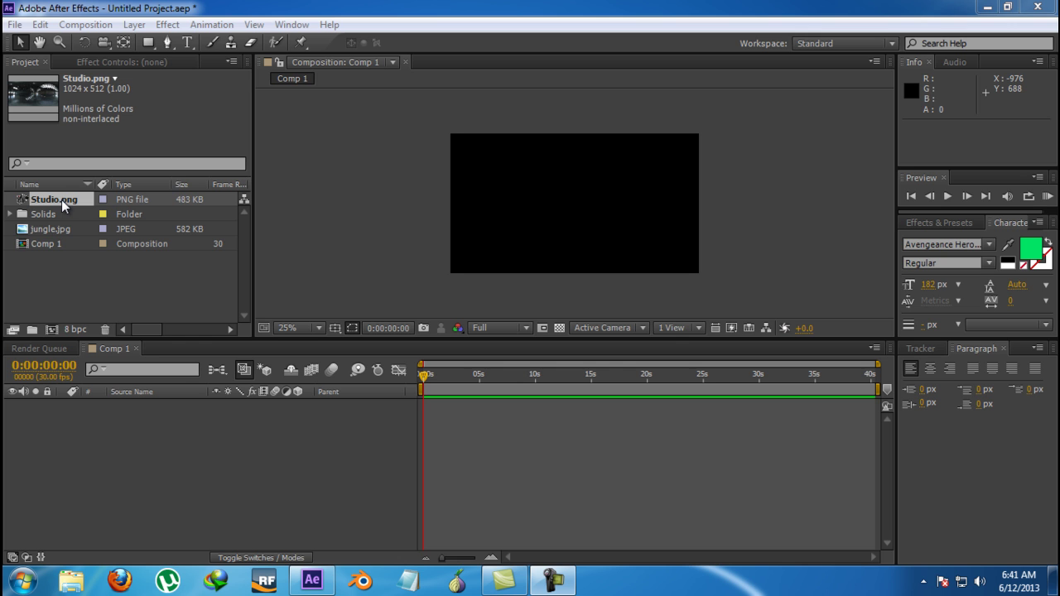
# - Inspect the Solids folder, jungle.jpg and Studio.png in the Project panel
pyautogui.click(30, 219)
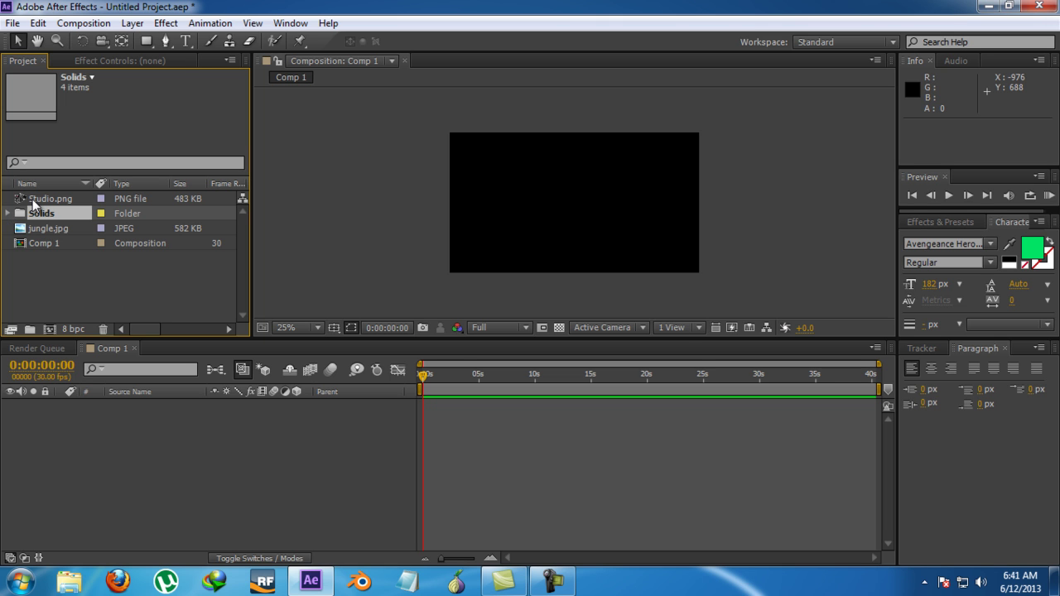
pyautogui.click(36, 230)
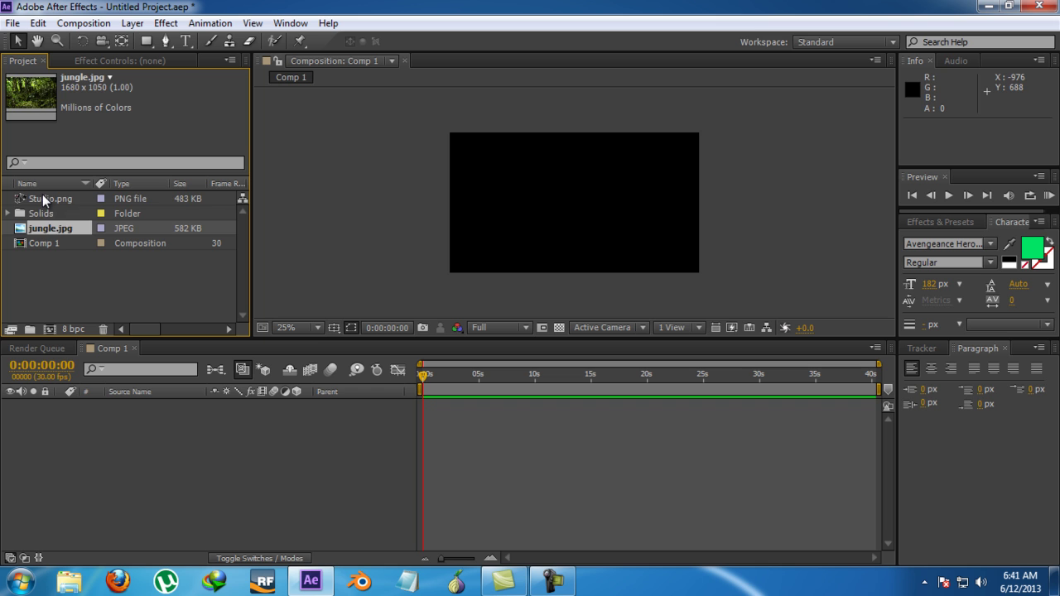
pyautogui.click(41, 198)
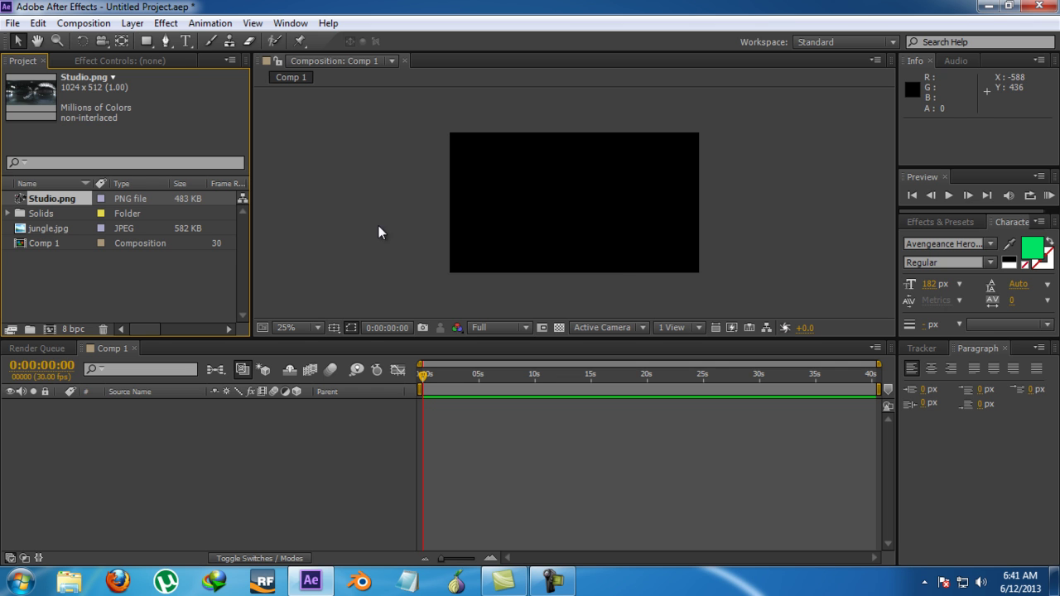
# - Add jungle.jpg to Comp 1, fit it to the composition, and view at 50%
pyautogui.moveTo(47, 229); pyautogui.dragTo(578, 203)
pyautogui.rightClick(580, 210)
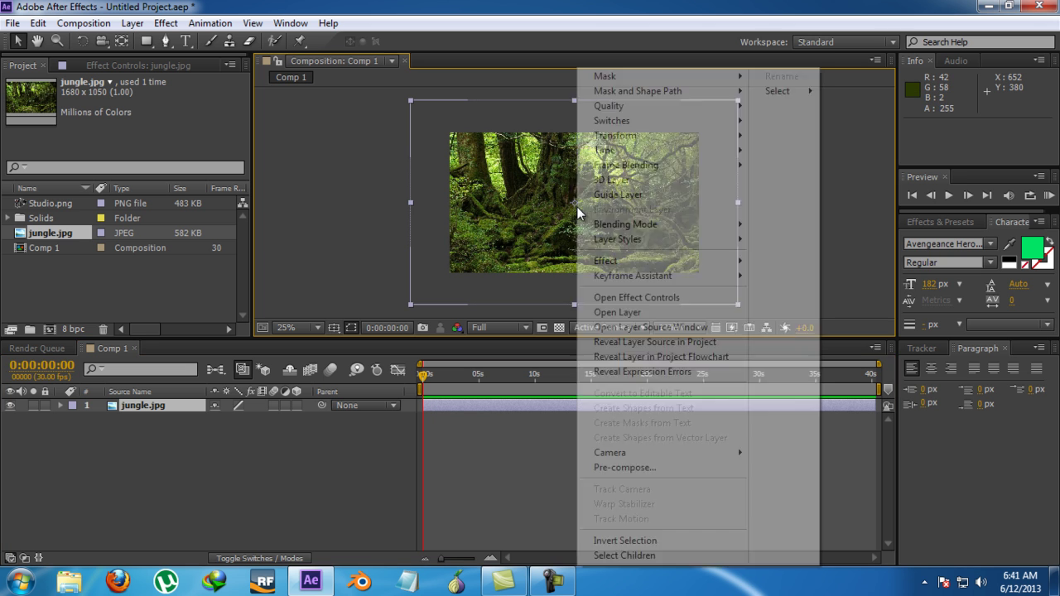
pyautogui.moveTo(668, 145)
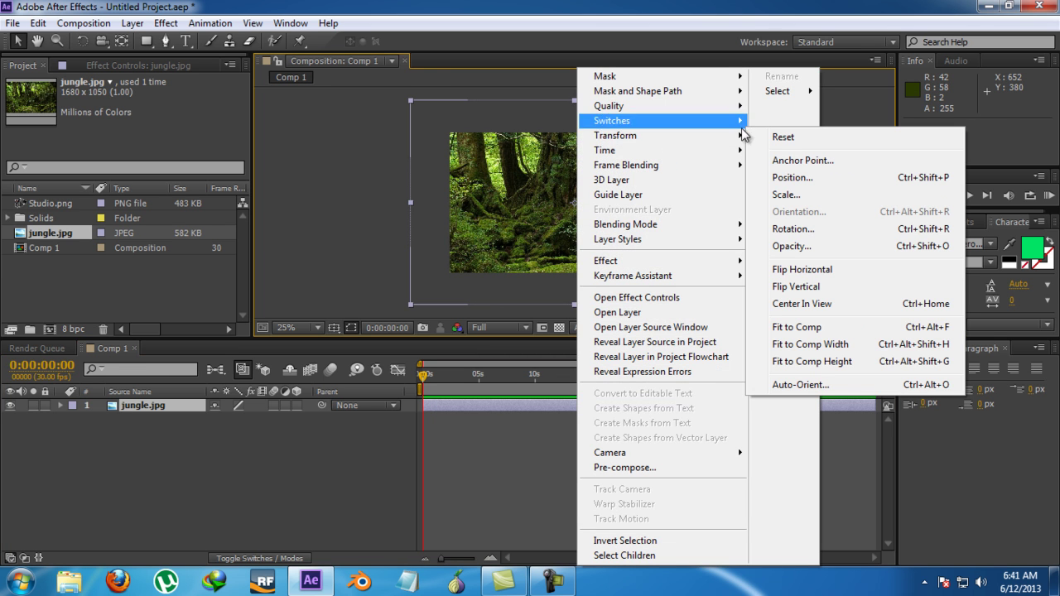
pyautogui.click(797, 327)
pyautogui.press('.')
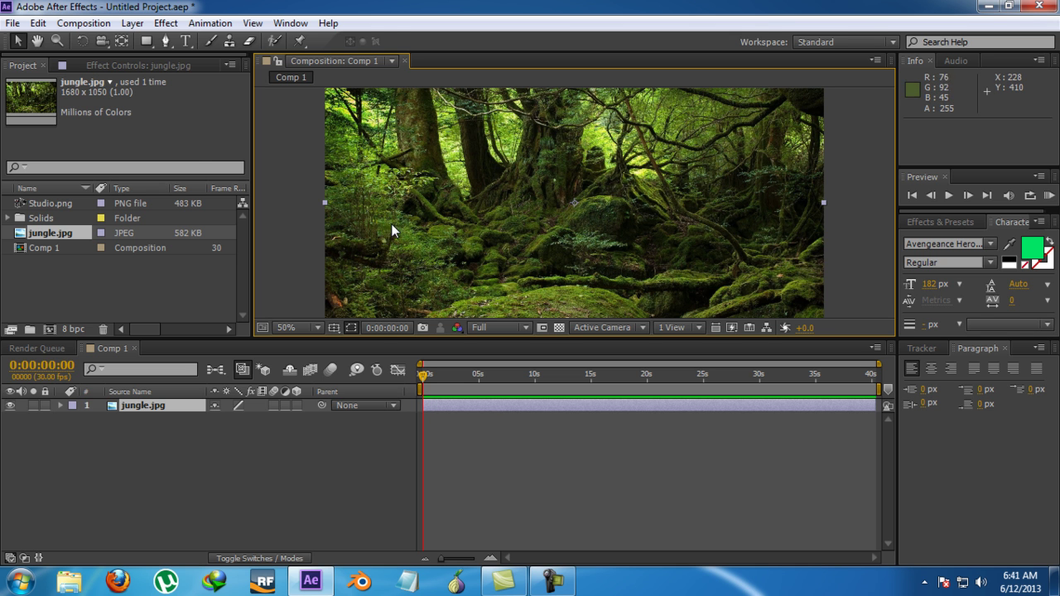
# - Create a new white solid layer with default settings
pyautogui.click(166, 23)
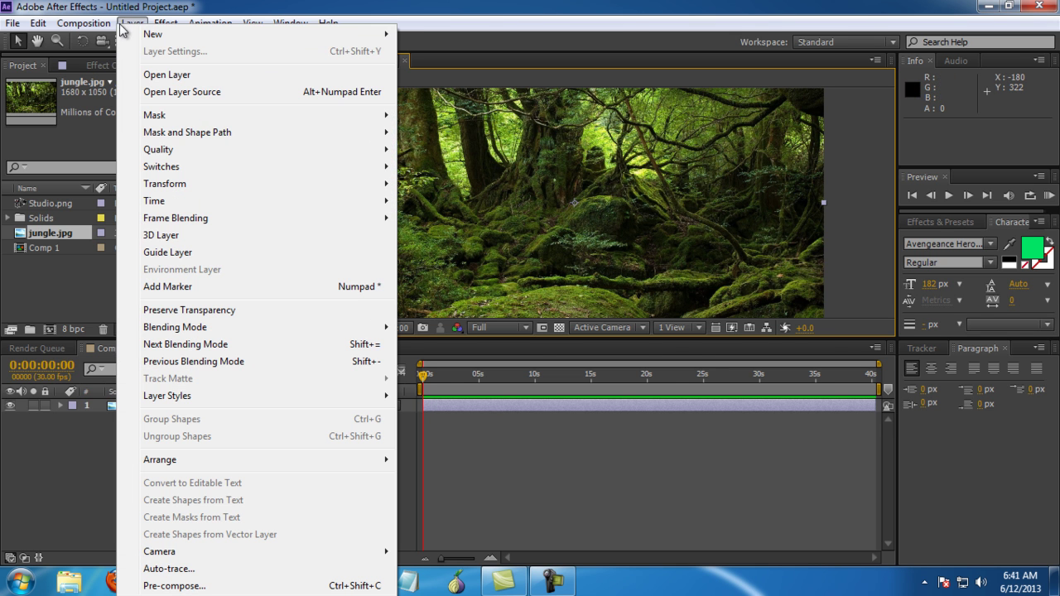
pyautogui.moveTo(198, 40)
pyautogui.click(432, 52)
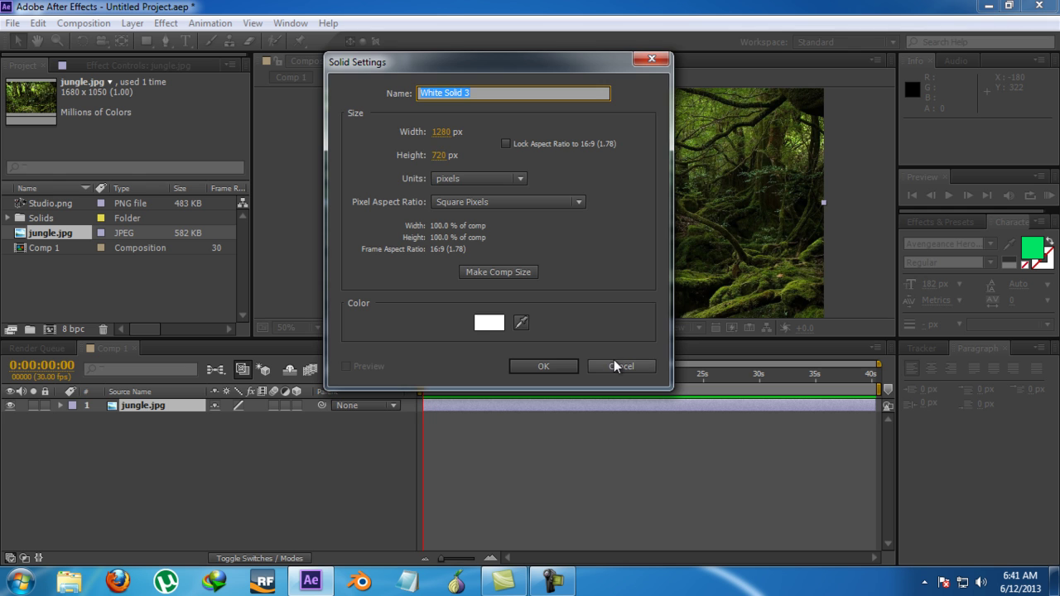
pyautogui.click(568, 370)
# - Apply the Video Copilot Element effect to the white solid
pyautogui.click(166, 23)
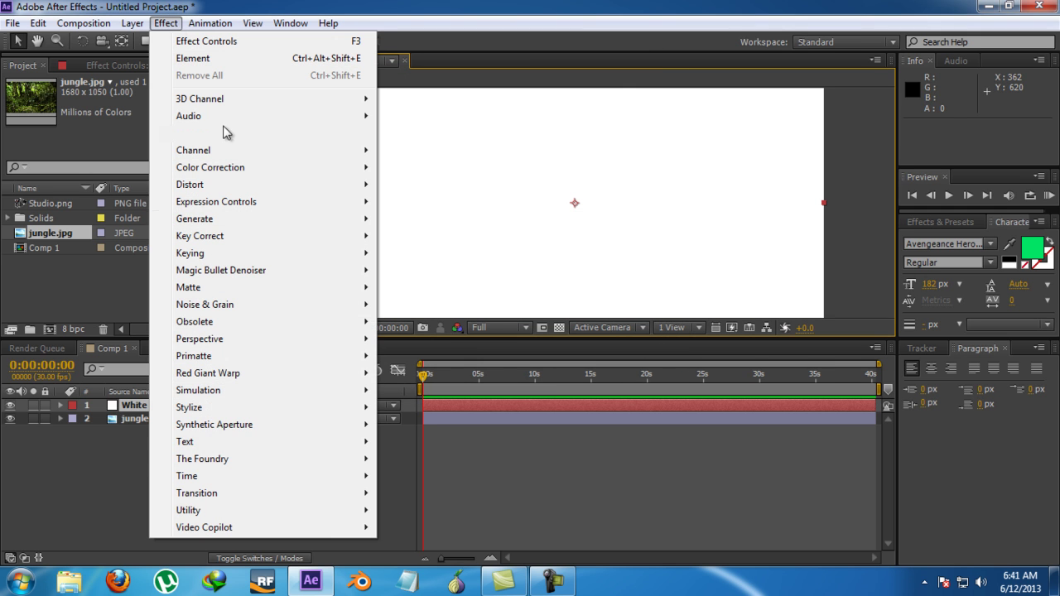
pyautogui.moveTo(330, 530)
pyautogui.click(408, 529)
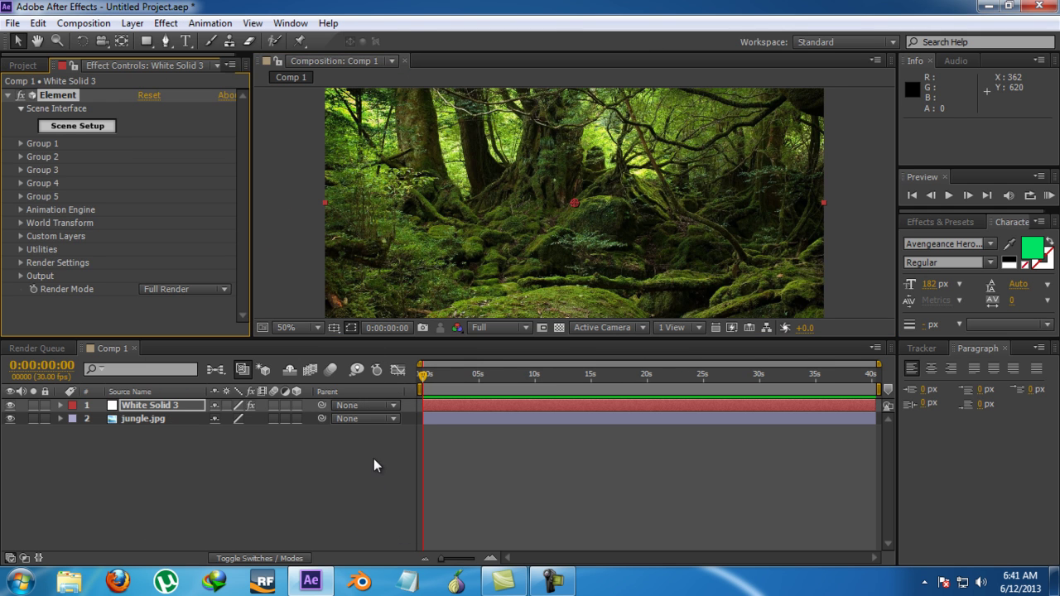
# - Import Mathias.obj from Downloads > Compressed > nfvhcr941x-Mathias > Mathias into Element's scene
pyautogui.click(62, 125)
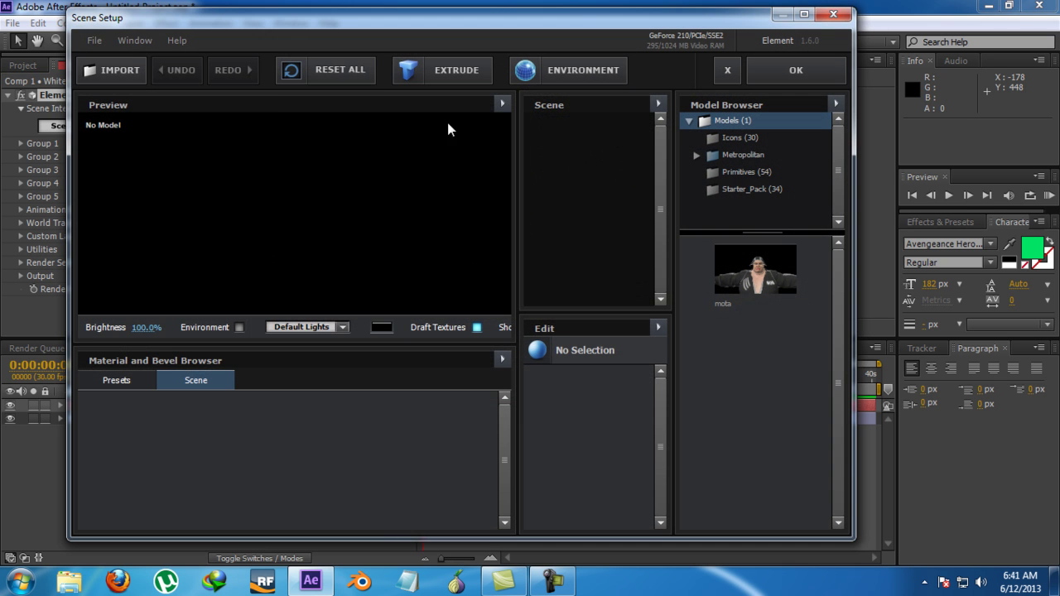
pyautogui.click(109, 69)
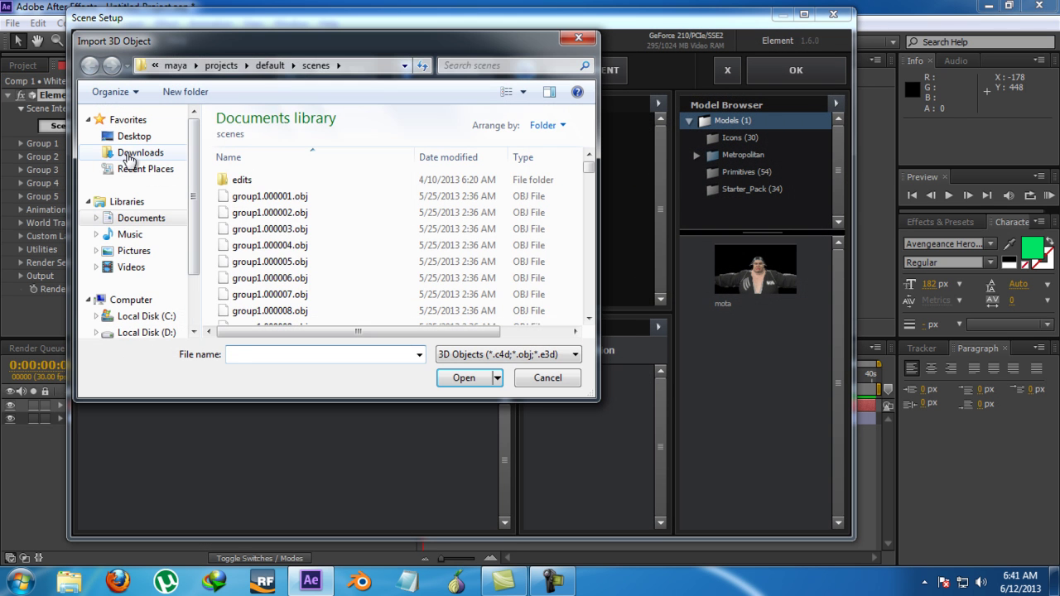
pyautogui.click(133, 154)
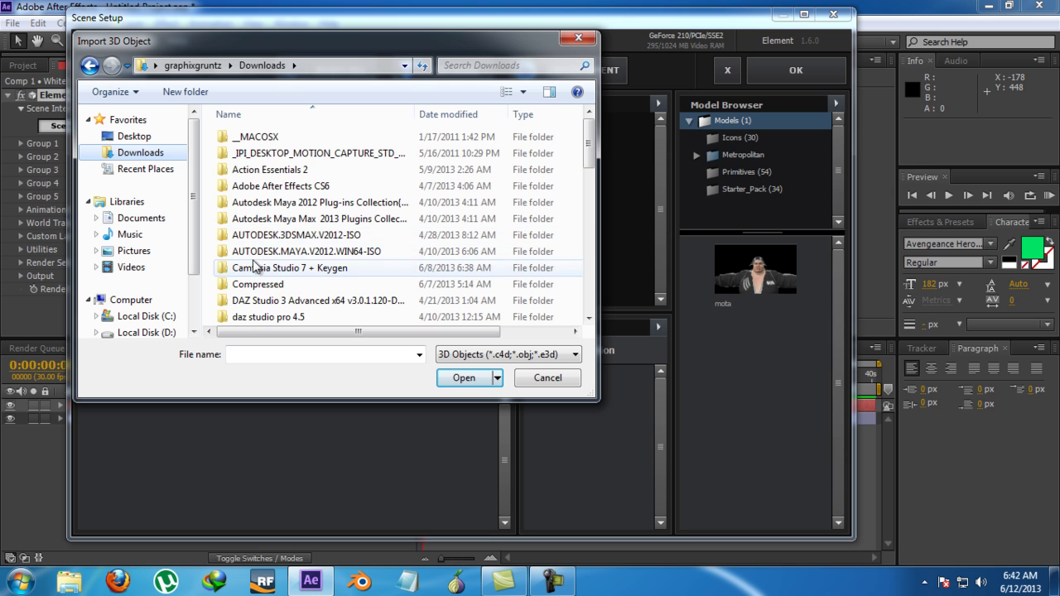
pyautogui.doubleClick(255, 285)
pyautogui.scroll(-10, 261, 222)
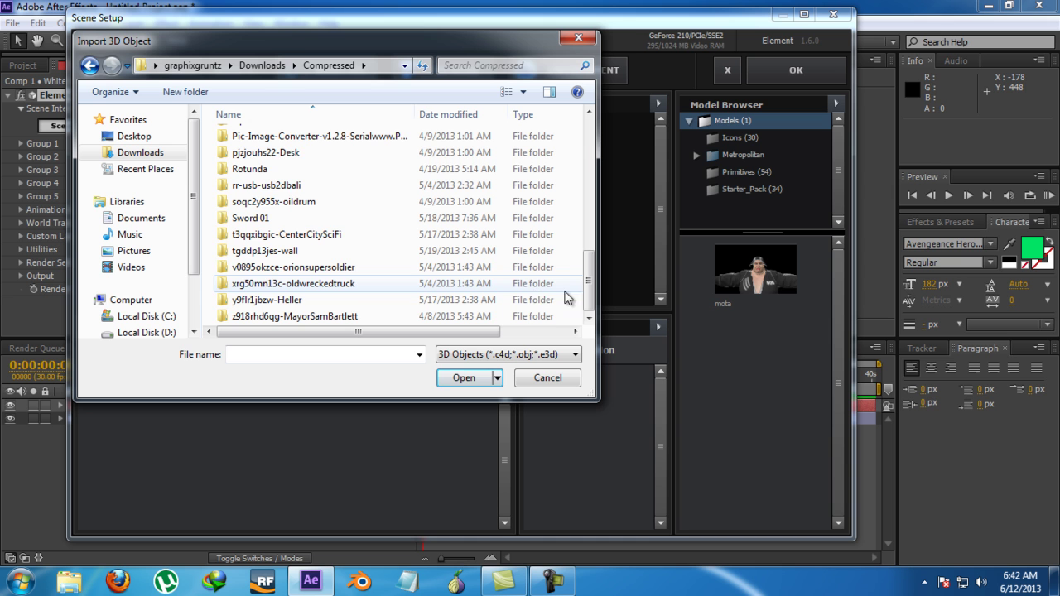
pyautogui.moveTo(590, 298); pyautogui.dragTo(602, 231)
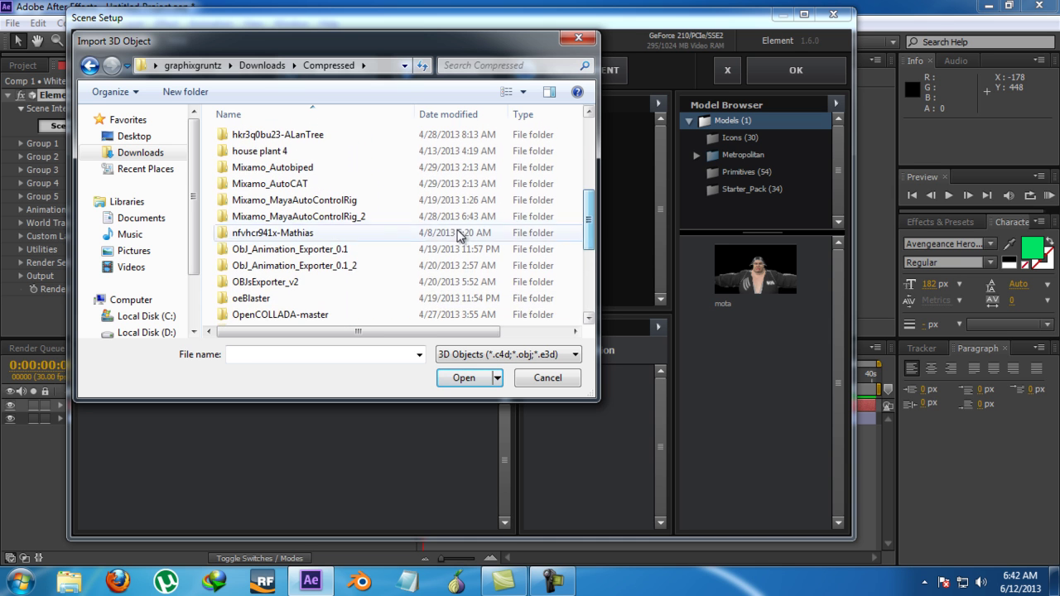
pyautogui.doubleClick(295, 233)
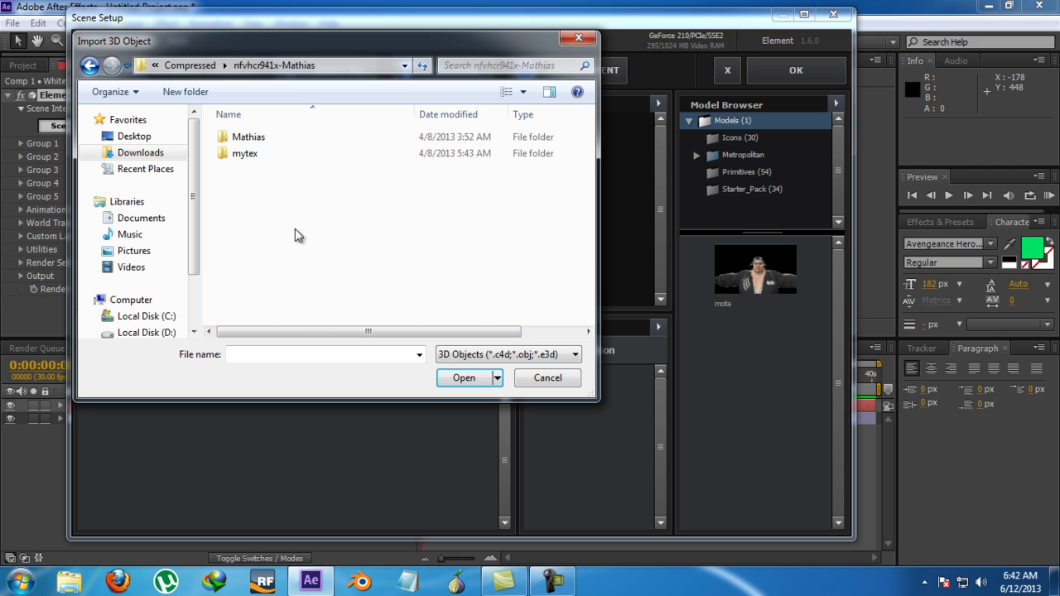
pyautogui.doubleClick(257, 137)
pyautogui.doubleClick(257, 140)
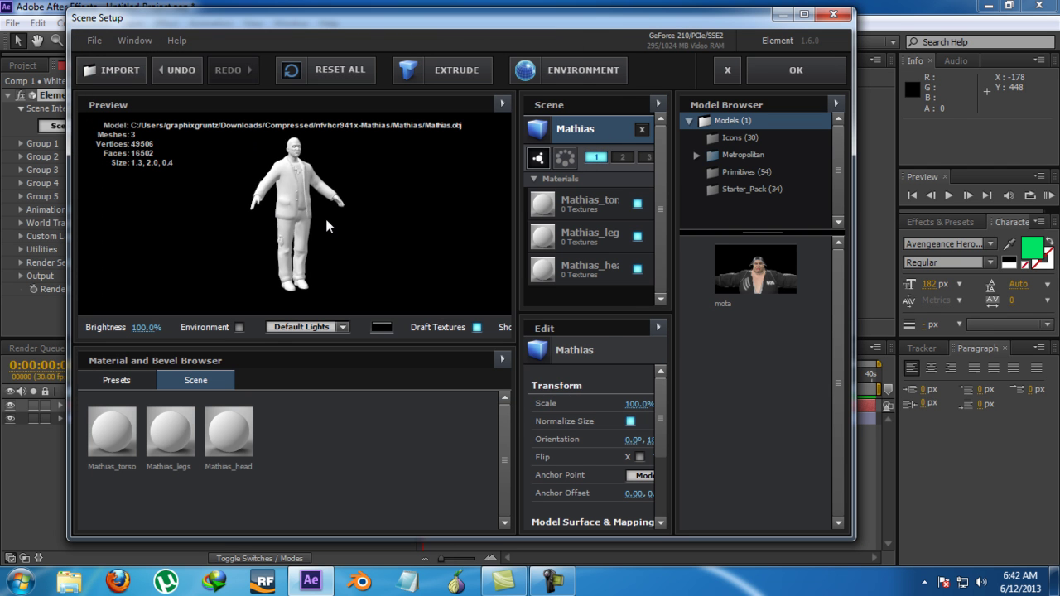
# - Open a file browser at Downloads > Compressed > nfvhcr941x-Mathias > mytex beside Element
pyautogui.click(69, 583)
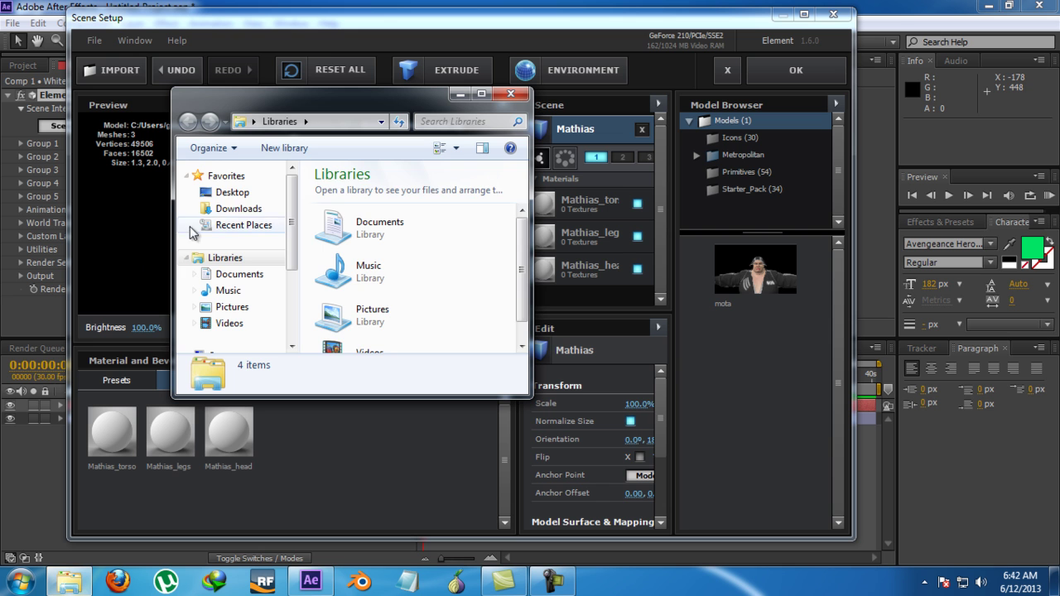
pyautogui.click(232, 210)
pyautogui.scroll(-1, 228, 219)
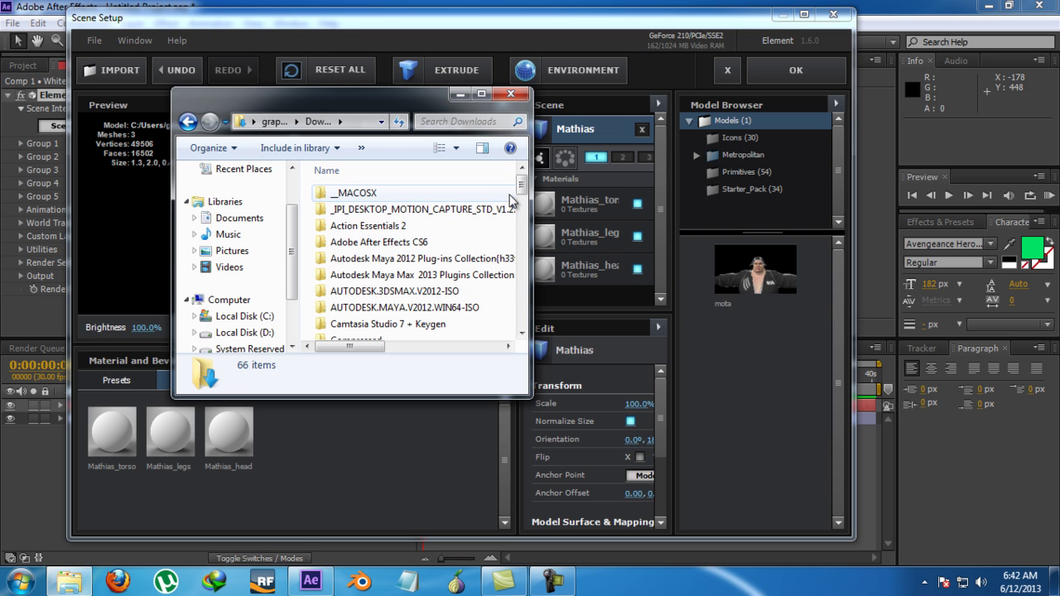
pyautogui.moveTo(521, 190); pyautogui.dragTo(521, 199)
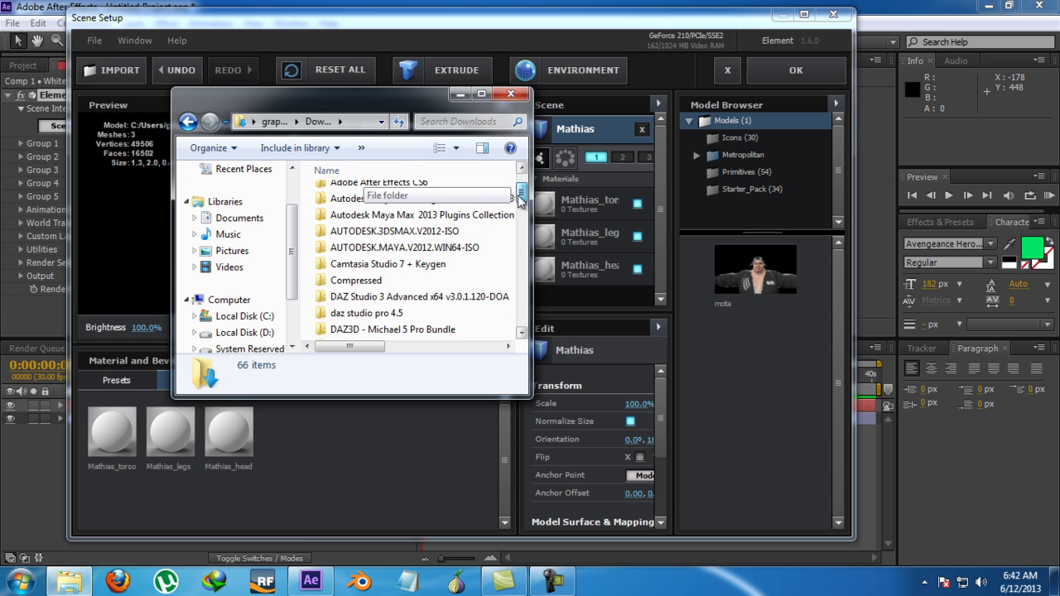
pyautogui.doubleClick(352, 281)
pyautogui.scroll(-10, 347, 247)
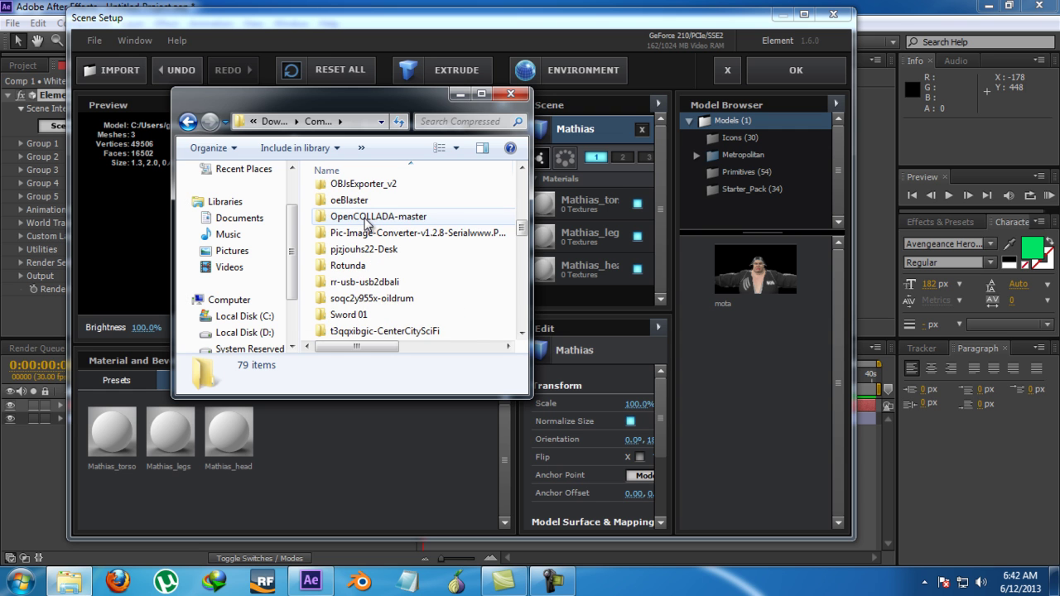
pyautogui.scroll(-2, 369, 225)
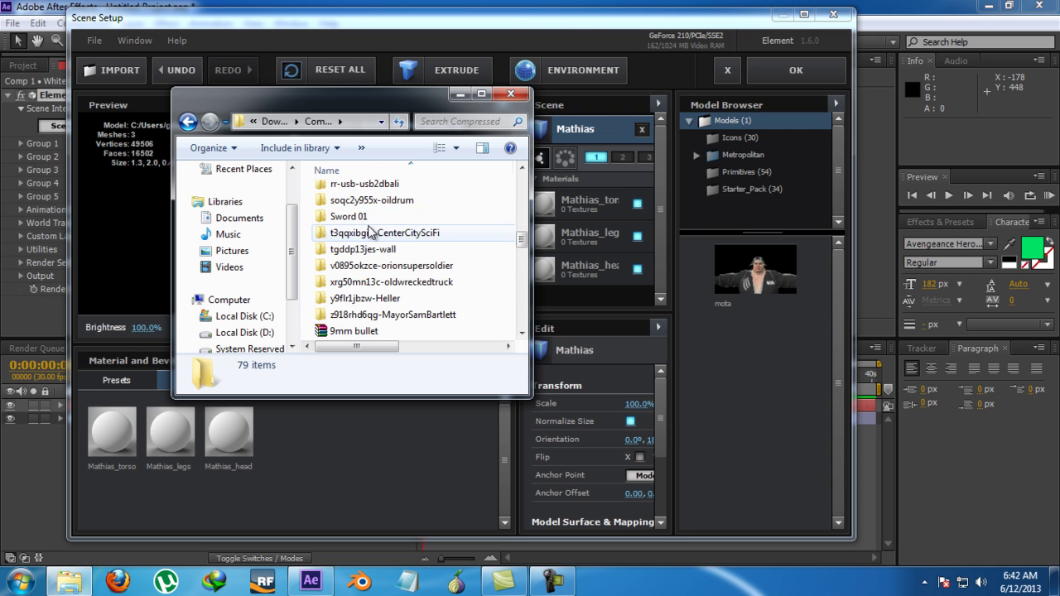
pyautogui.scroll(2, 371, 232)
pyautogui.scroll(2, 371, 235)
pyautogui.doubleClick(371, 225)
pyautogui.doubleClick(348, 210)
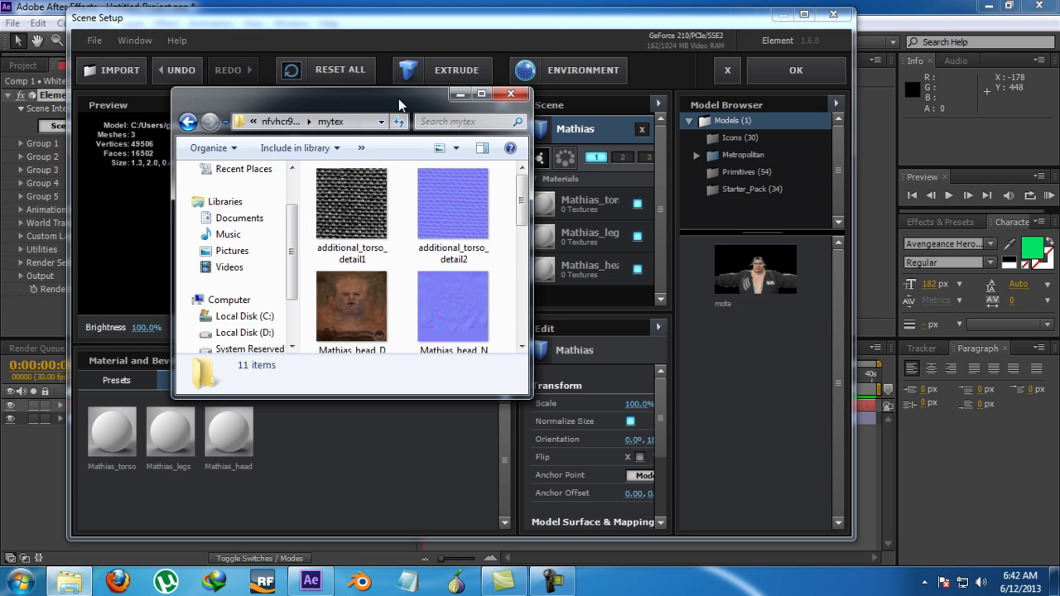
pyautogui.moveTo(393, 105); pyautogui.dragTo(207, 216)
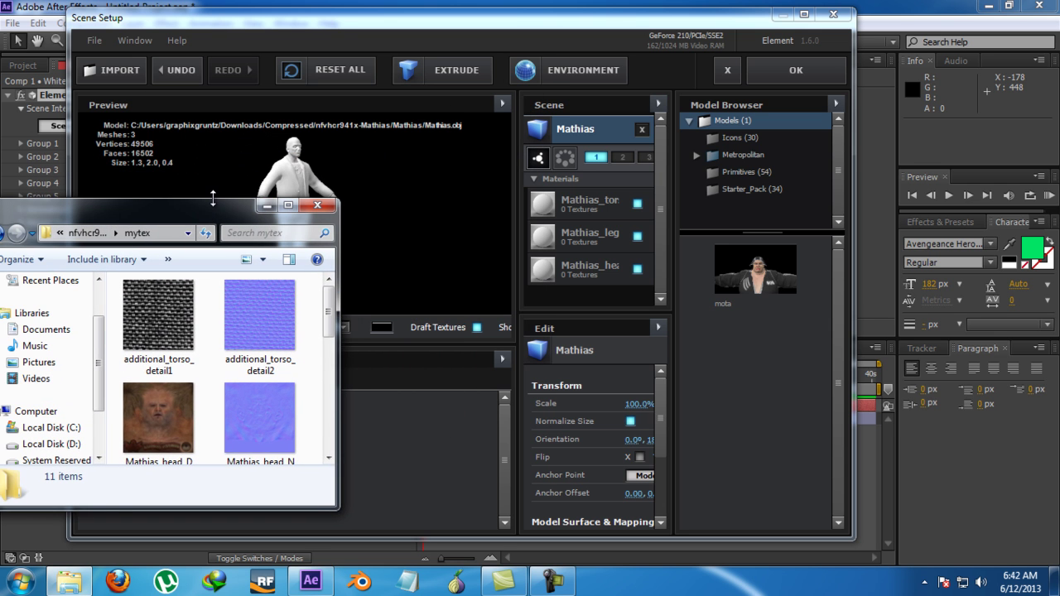
# - Assign Mathias_torso_D, _N and _S to the torso's Diffuse, Normal Bump and Specular slots
pyautogui.click(596, 197)
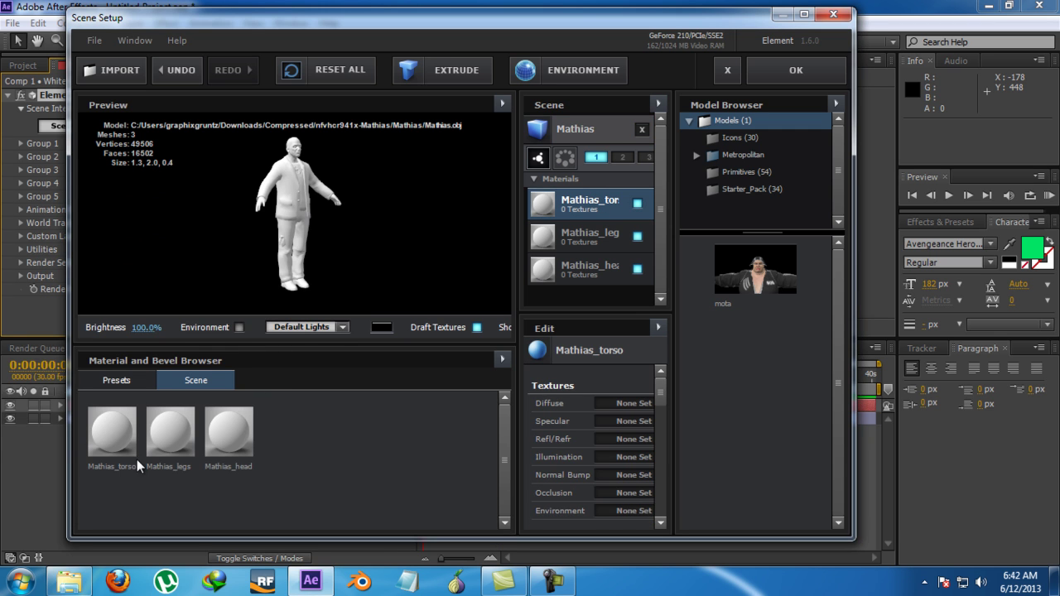
pyautogui.click(69, 582)
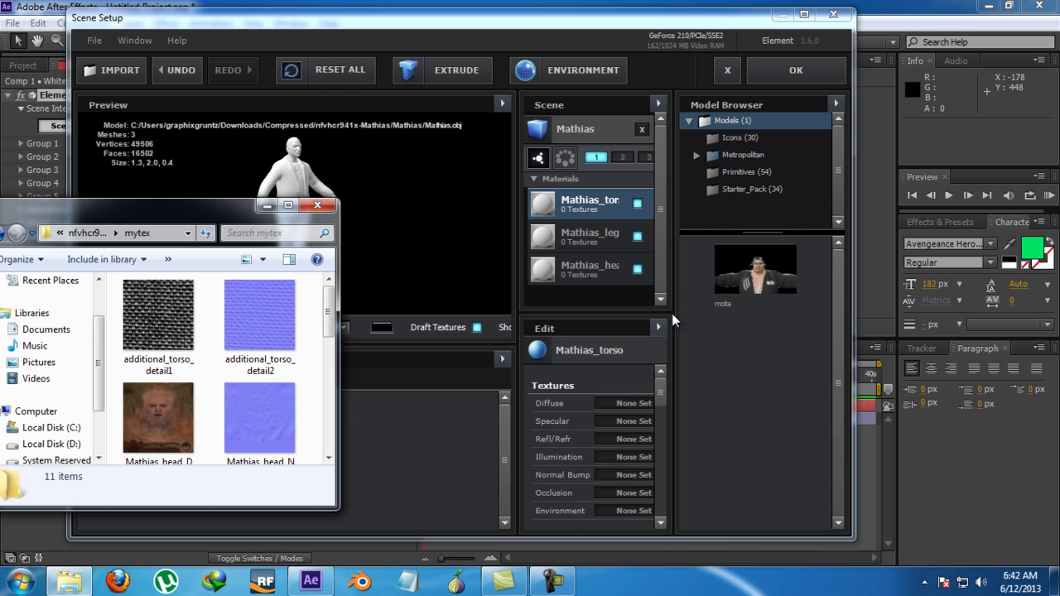
pyautogui.click(598, 207)
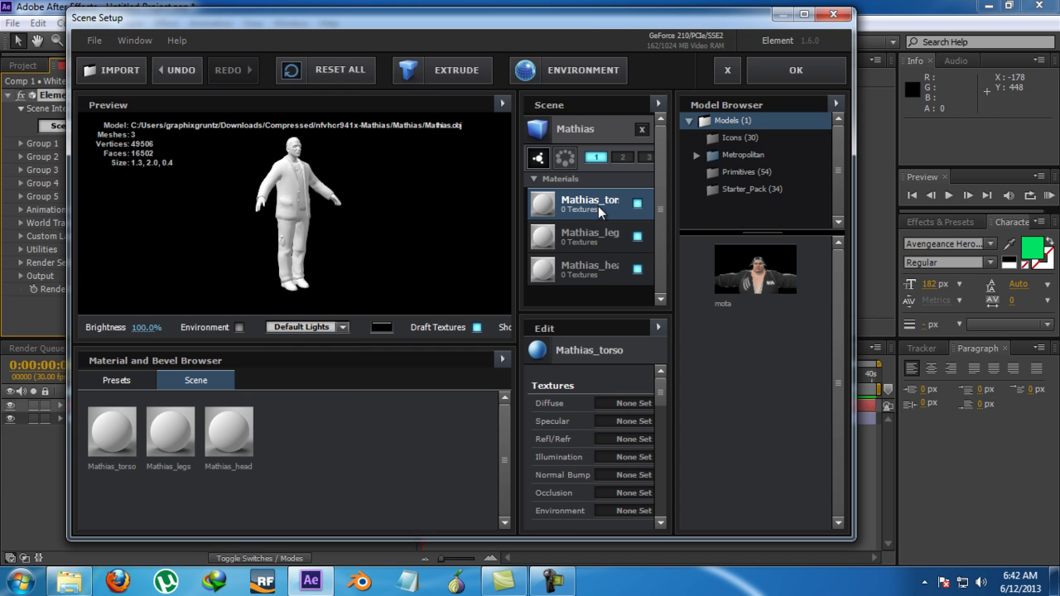
pyautogui.click(74, 586)
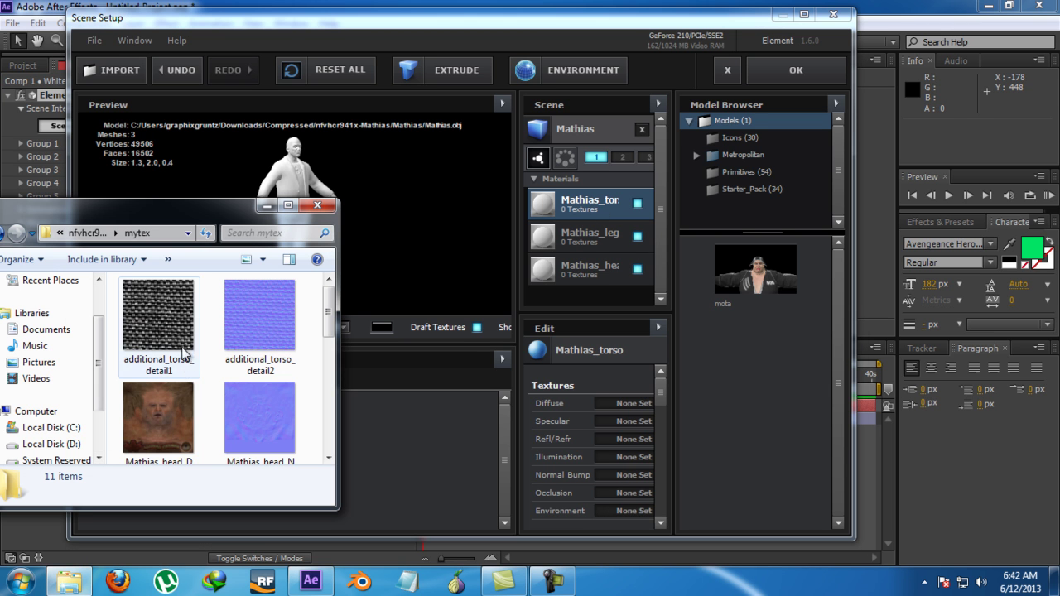
pyautogui.scroll(-4, 243, 343)
pyautogui.scroll(-2, 228, 394)
pyautogui.moveTo(158, 414); pyautogui.dragTo(419, 390)
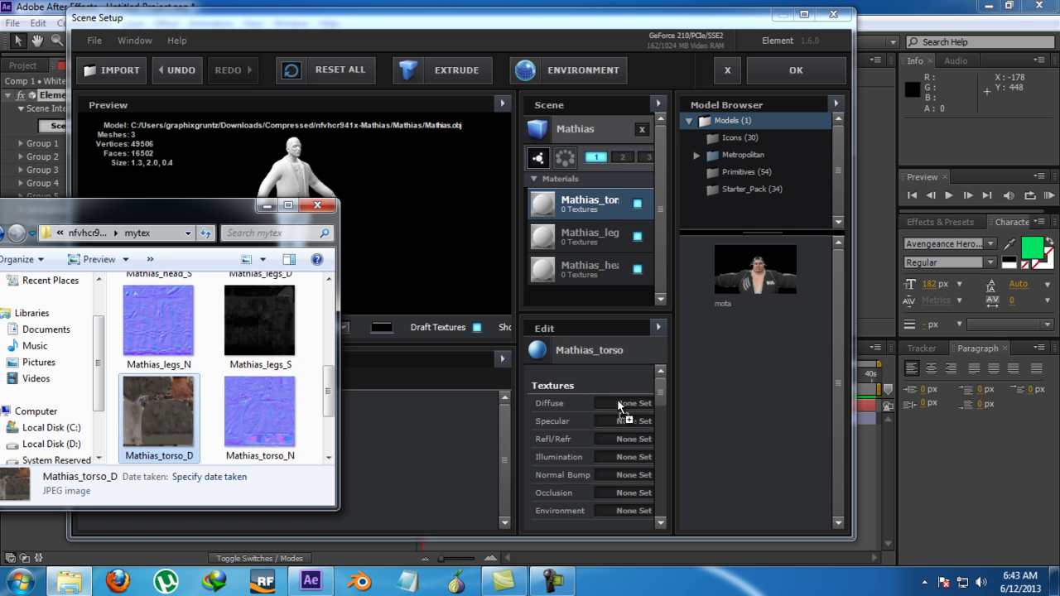
pyautogui.moveTo(616, 399); pyautogui.dragTo(617, 403)
pyautogui.moveTo(273, 439); pyautogui.dragTo(628, 481)
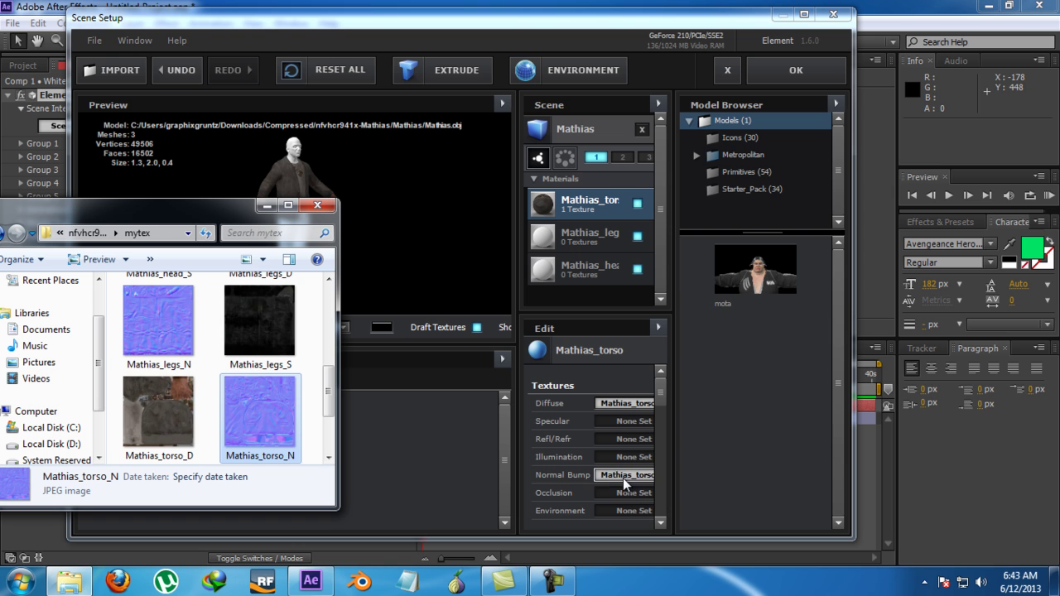
pyautogui.scroll(-2, 241, 393)
pyautogui.moveTo(181, 410); pyautogui.dragTo(620, 422)
# - Texture Mathias_legs with its _D diffuse, _N normal bump and _S specular maps
pyautogui.click(594, 237)
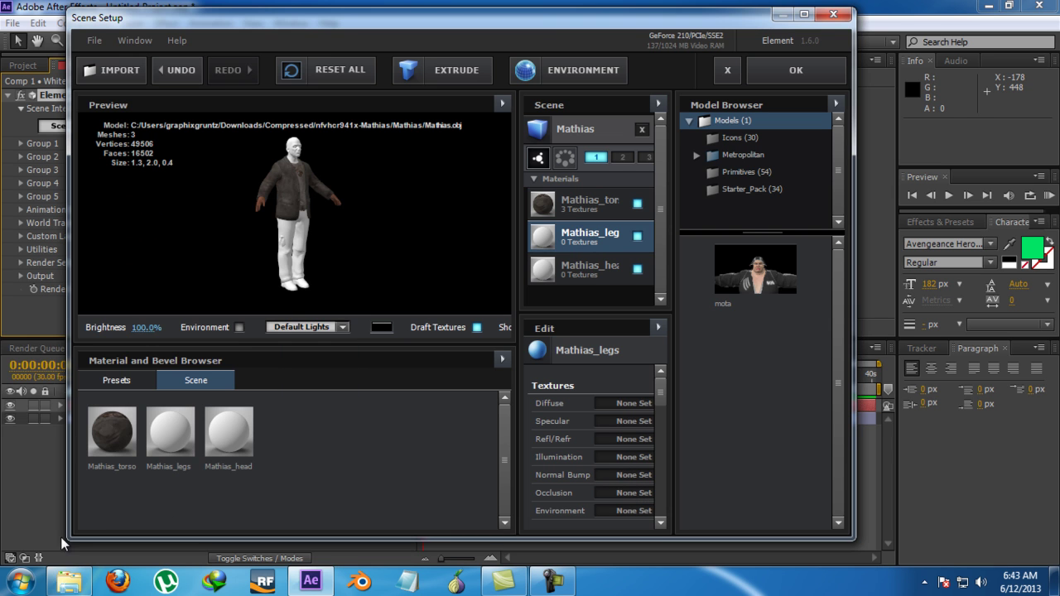
pyautogui.click(65, 576)
pyautogui.scroll(2, 150, 407)
pyautogui.scroll(2, 150, 408)
pyautogui.moveTo(259, 327); pyautogui.dragTo(622, 422)
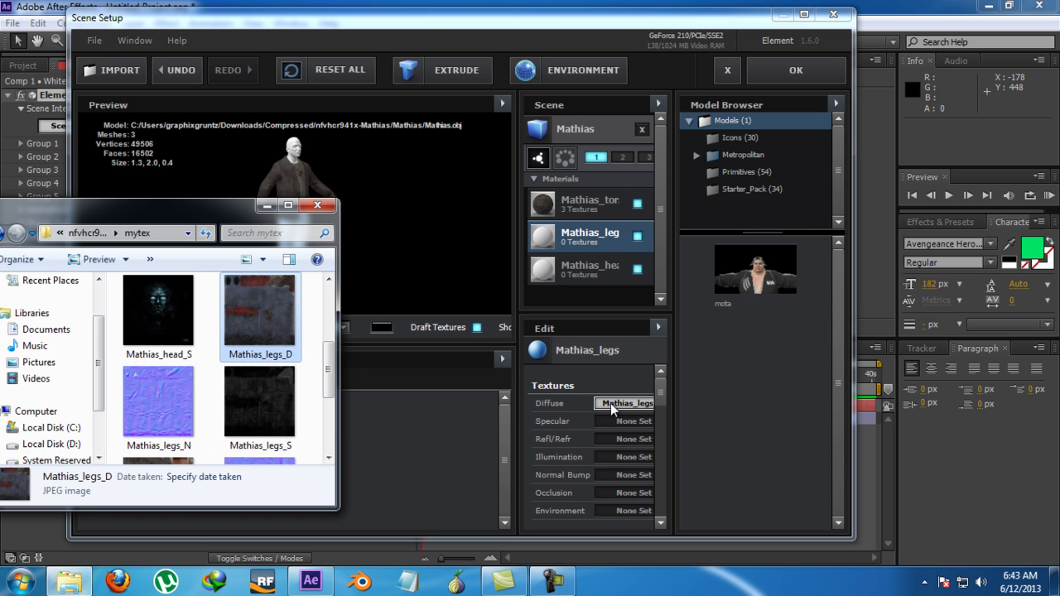
pyautogui.moveTo(158, 402); pyautogui.dragTo(645, 477)
pyautogui.moveTo(248, 424); pyautogui.dragTo(623, 421)
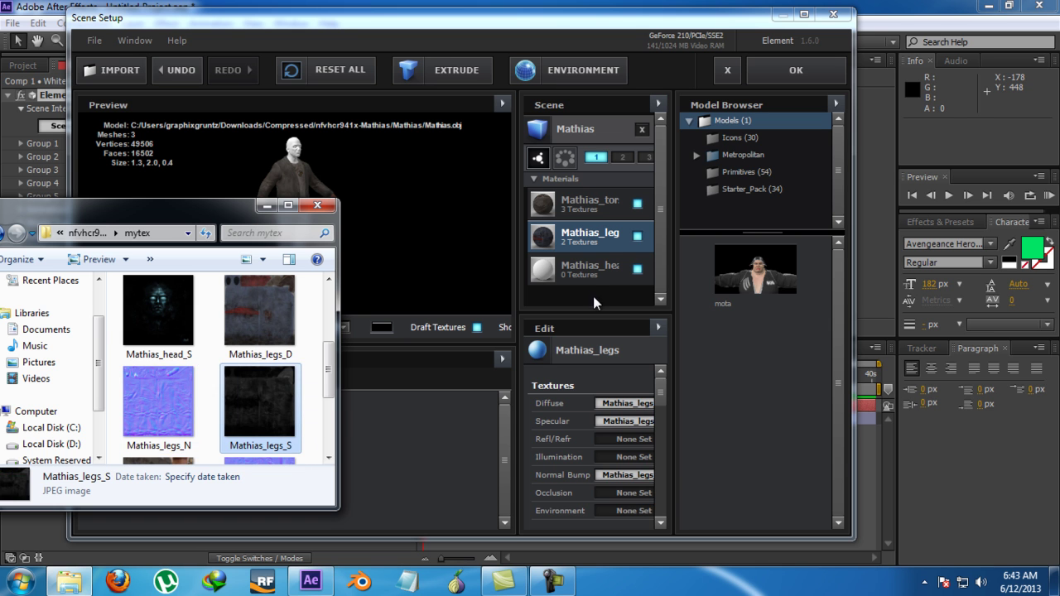
# - Texture Mathias_head with its _D diffuse, _N normal bump and _S specular maps
pyautogui.click(591, 270)
pyautogui.click(69, 580)
pyautogui.scroll(2, 154, 406)
pyautogui.moveTo(154, 407); pyautogui.dragTo(617, 403)
pyautogui.moveTo(258, 424); pyautogui.dragTo(617, 478)
pyautogui.scroll(-2, 156, 420)
pyautogui.moveTo(162, 329); pyautogui.dragTo(626, 421)
pyautogui.scroll(2, 147, 352)
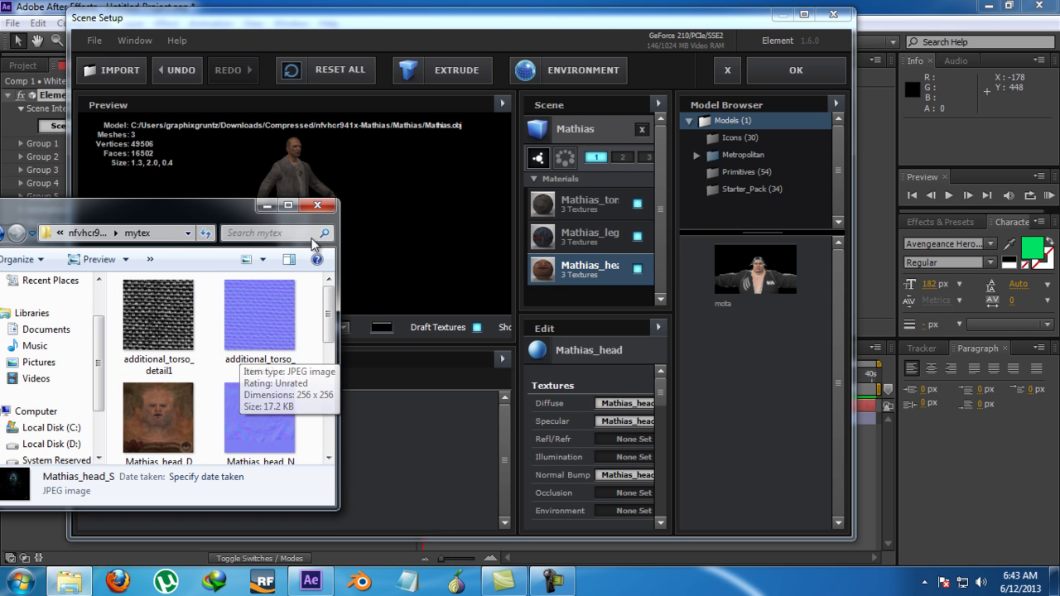
# - Close the texture folder, turn the preview model to face front, and accept Scene Setup
pyautogui.click(311, 204)
pyautogui.moveTo(189, 214); pyautogui.dragTo(272, 205)
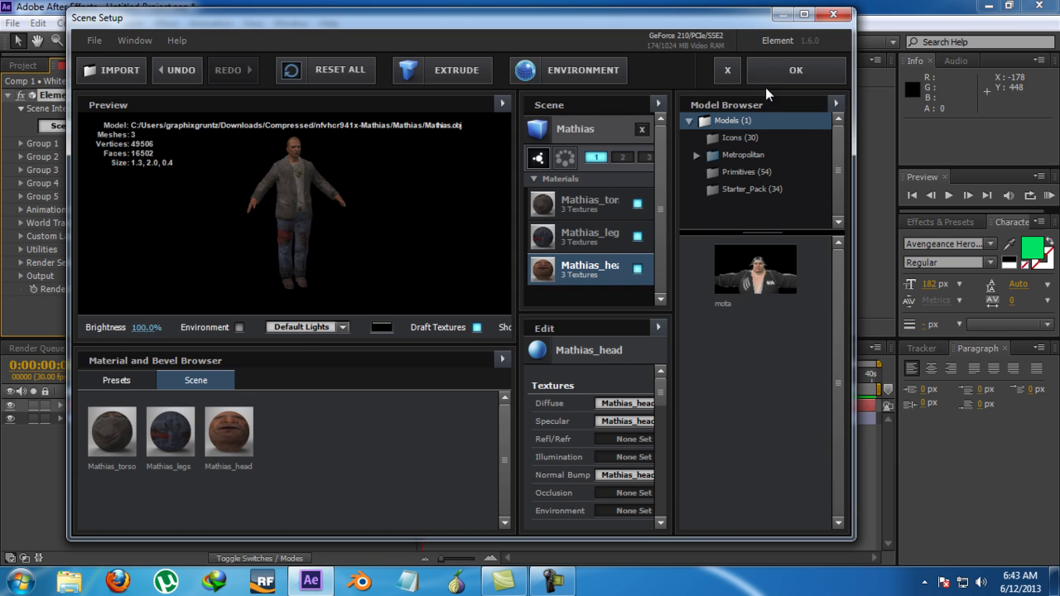
pyautogui.click(787, 69)
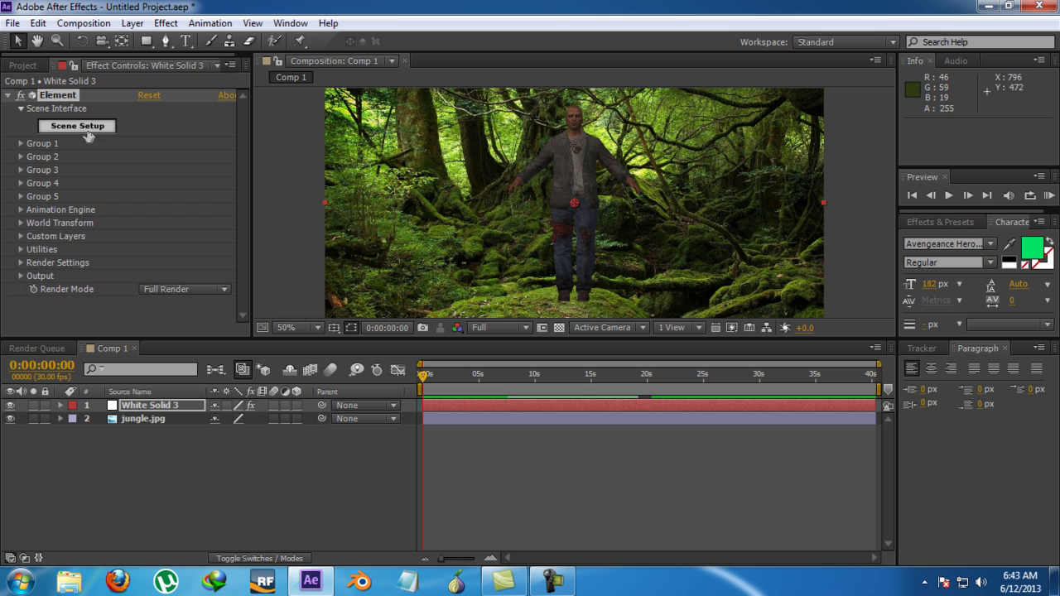
# - Create a Group 1 Null from Group Utilities and nudge it to shift the character
pyautogui.click(20, 143)
pyautogui.click(47, 210)
pyautogui.click(91, 227)
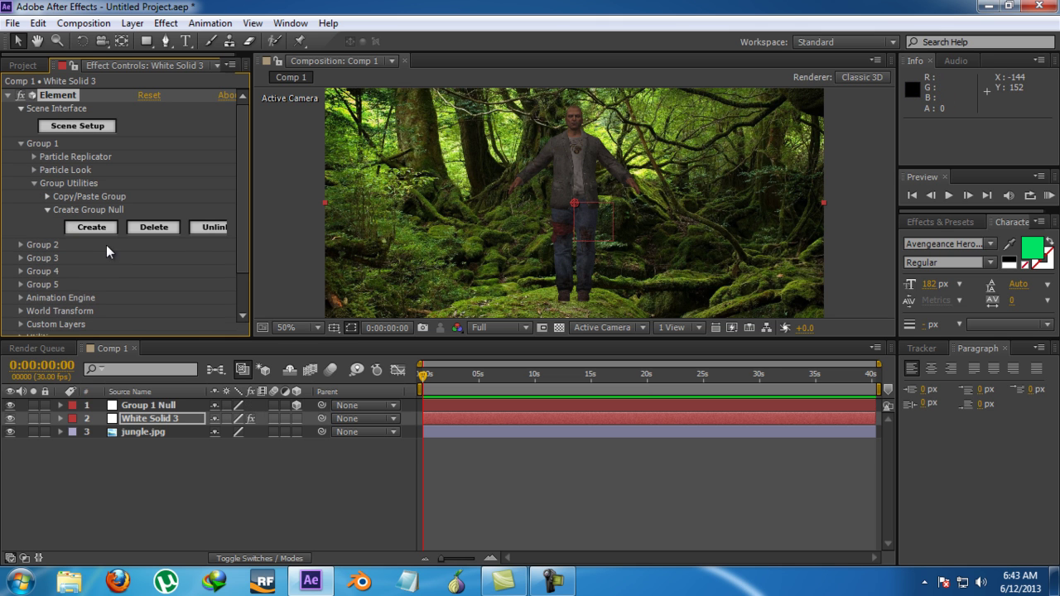
pyautogui.click(176, 402)
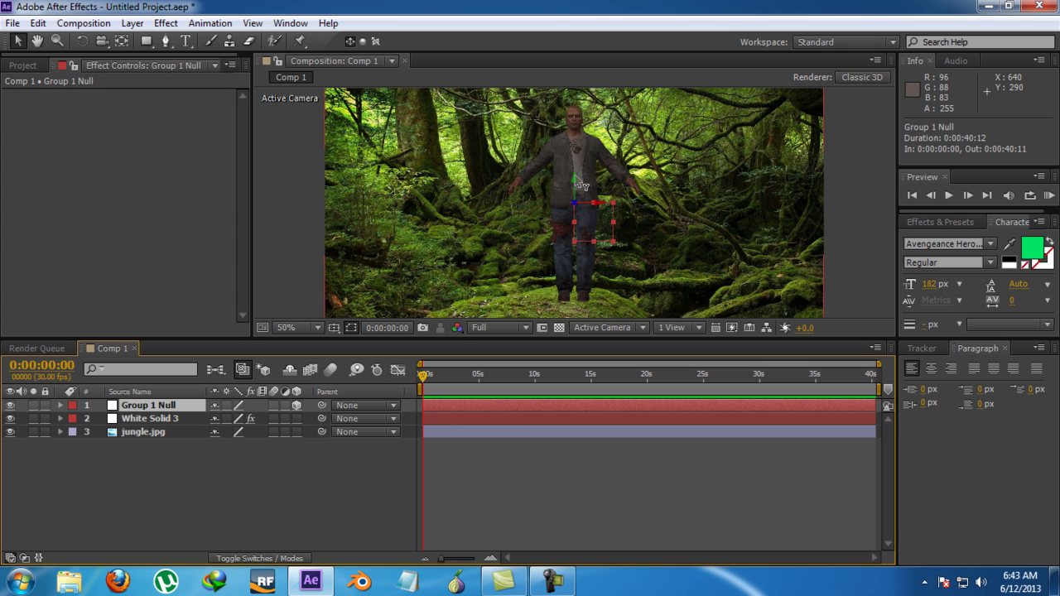
pyautogui.moveTo(575, 190); pyautogui.dragTo(575, 214)
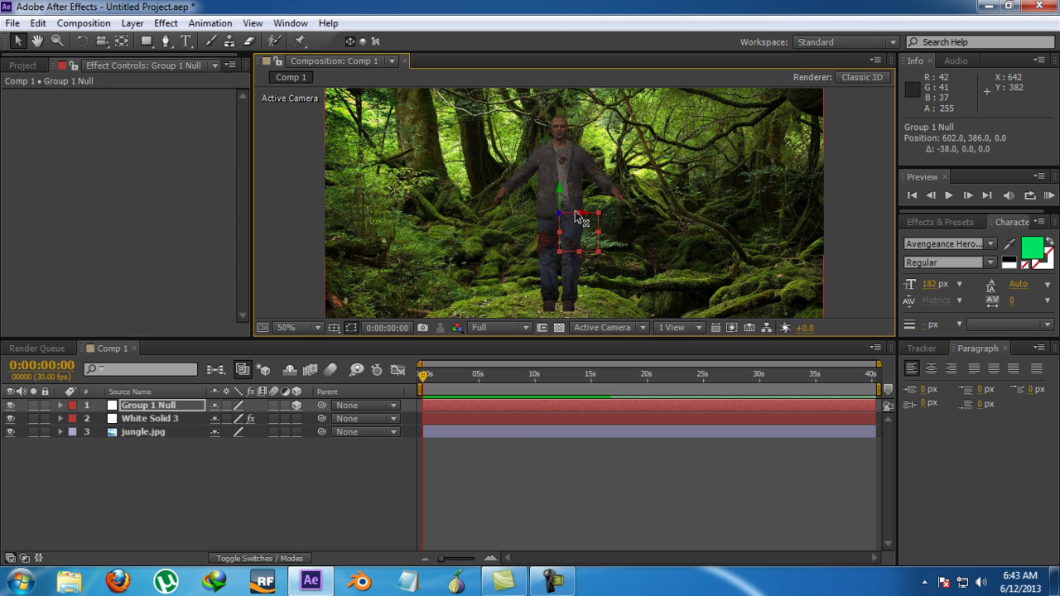
# - Reselect White Solid 3 and collapse Element's scene interface settings
pyautogui.click(145, 420)
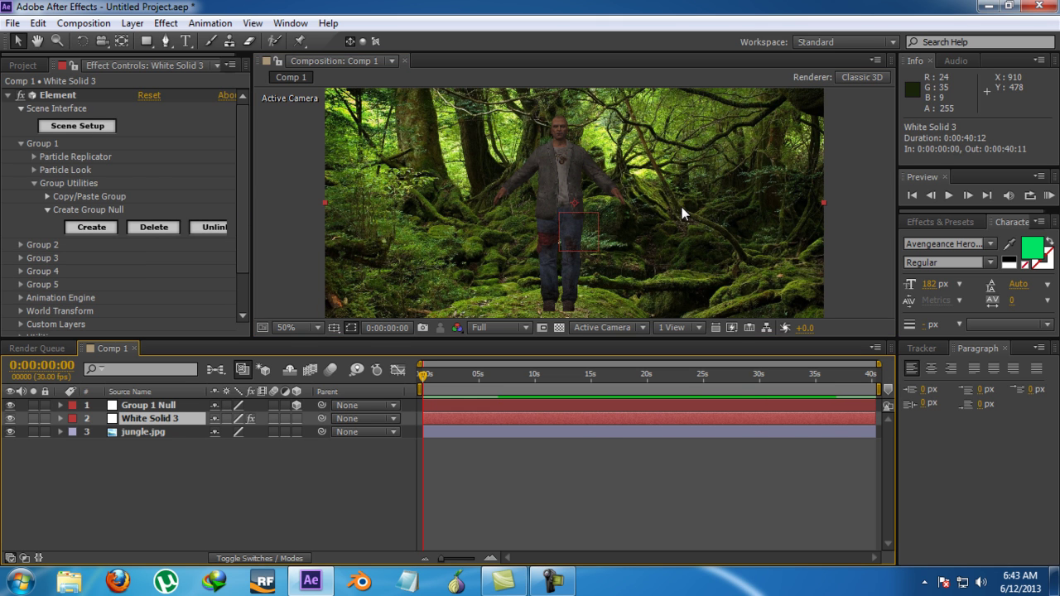
pyautogui.click(21, 108)
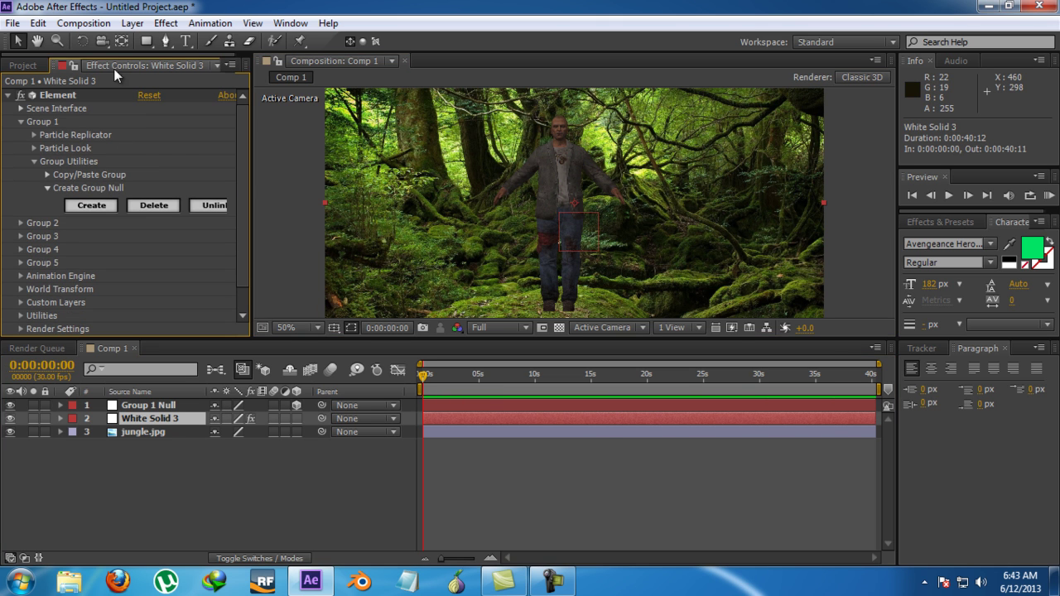
pyautogui.click(165, 23)
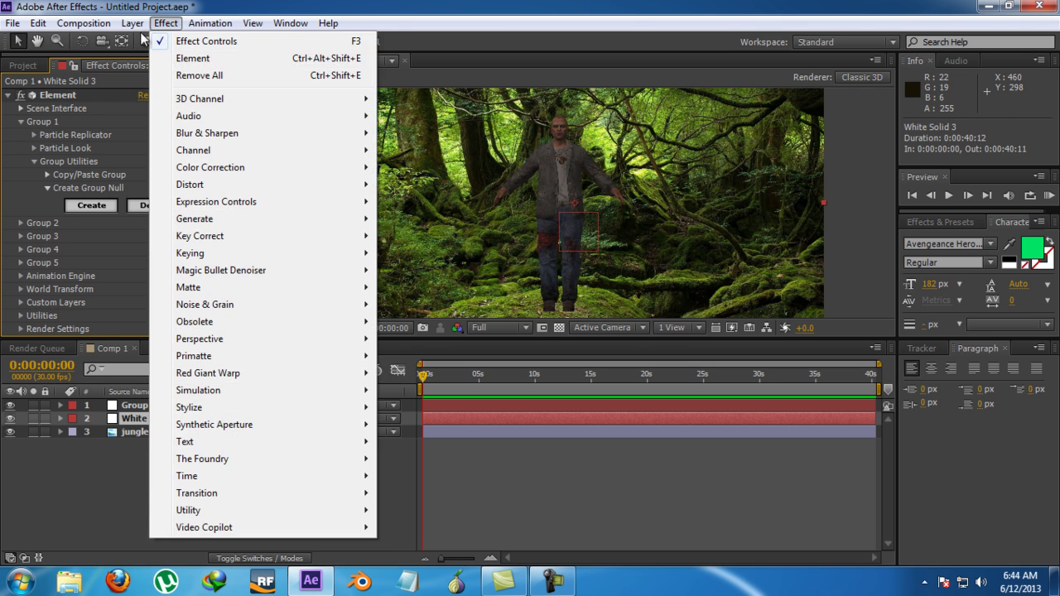
pyautogui.moveTo(137, 23)
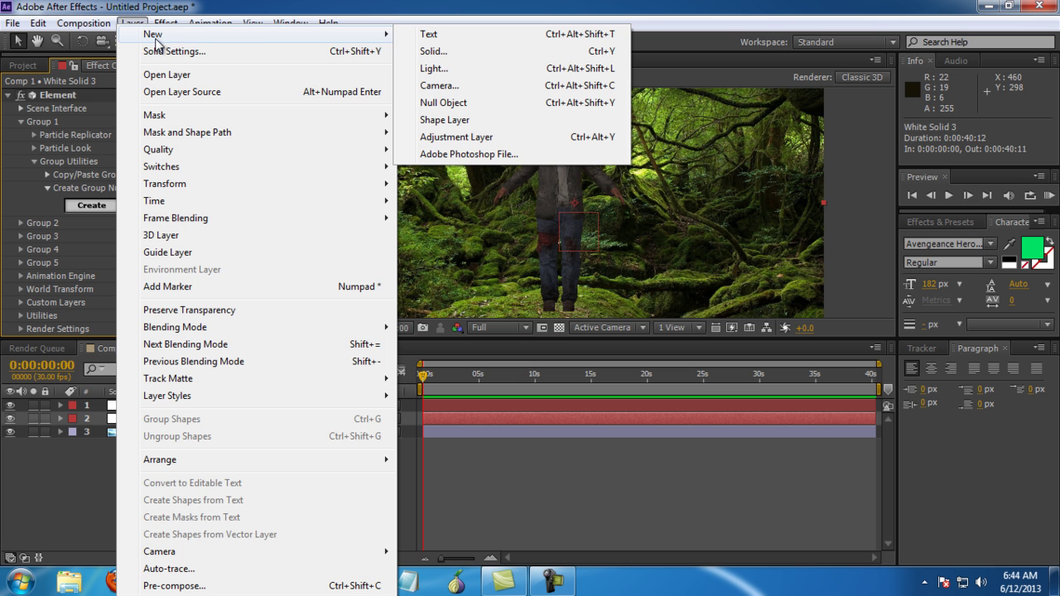
# - Add Parallel Light 1 with a yellow-green colour eyedropped from the jungle background
pyautogui.click(426, 70)
pyautogui.click(809, 190)
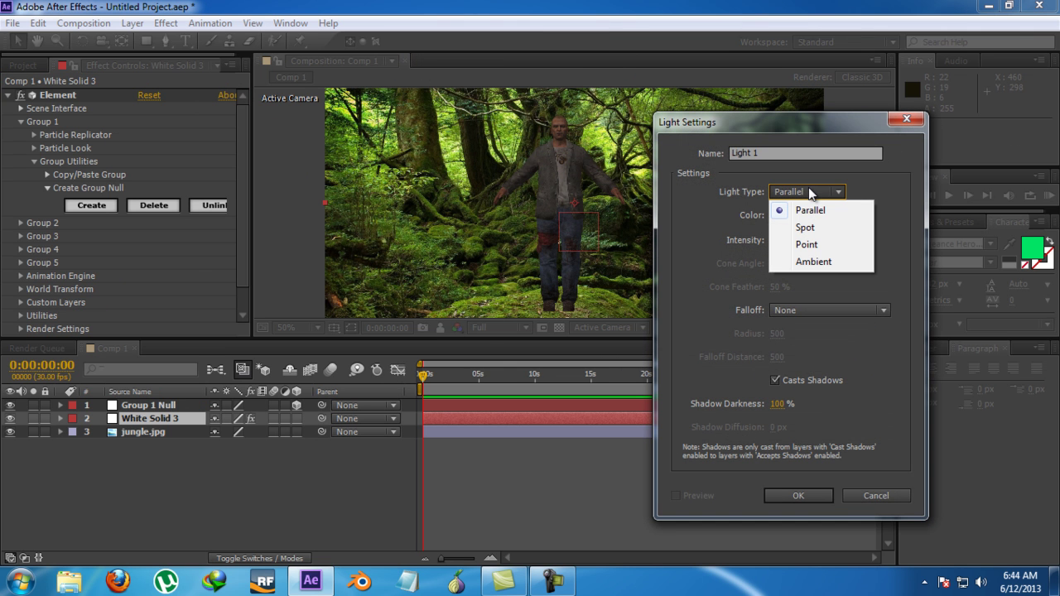
pyautogui.click(809, 212)
pyautogui.click(813, 192)
pyautogui.click(817, 212)
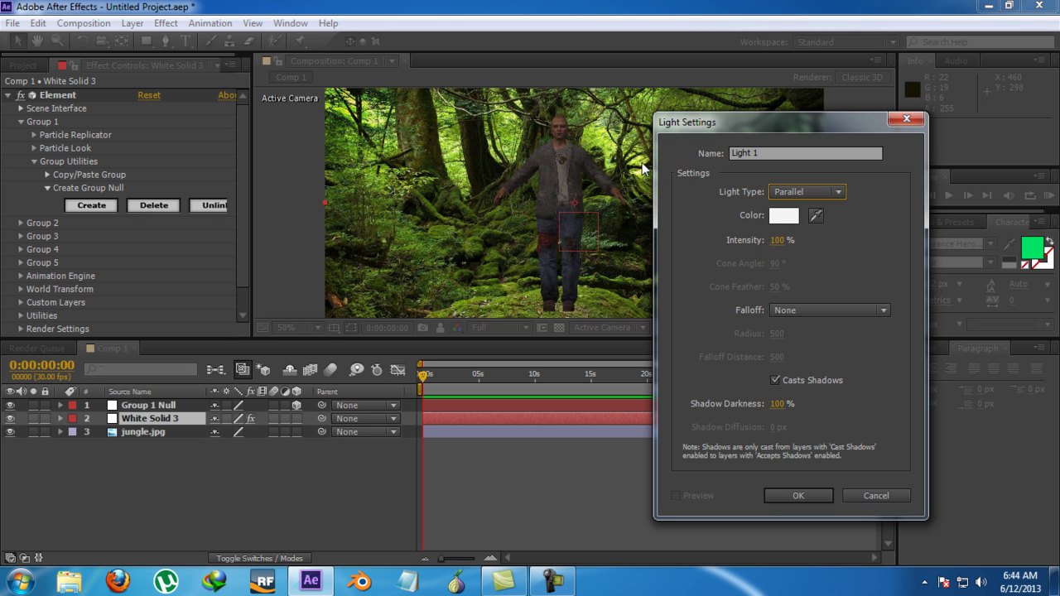
pyautogui.click(816, 216)
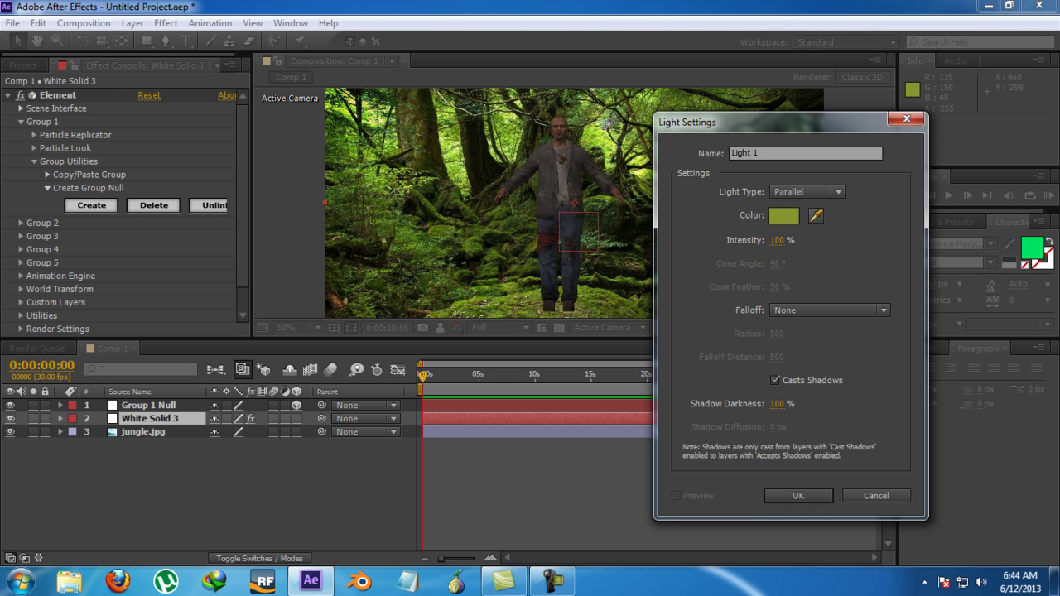
pyautogui.click(801, 495)
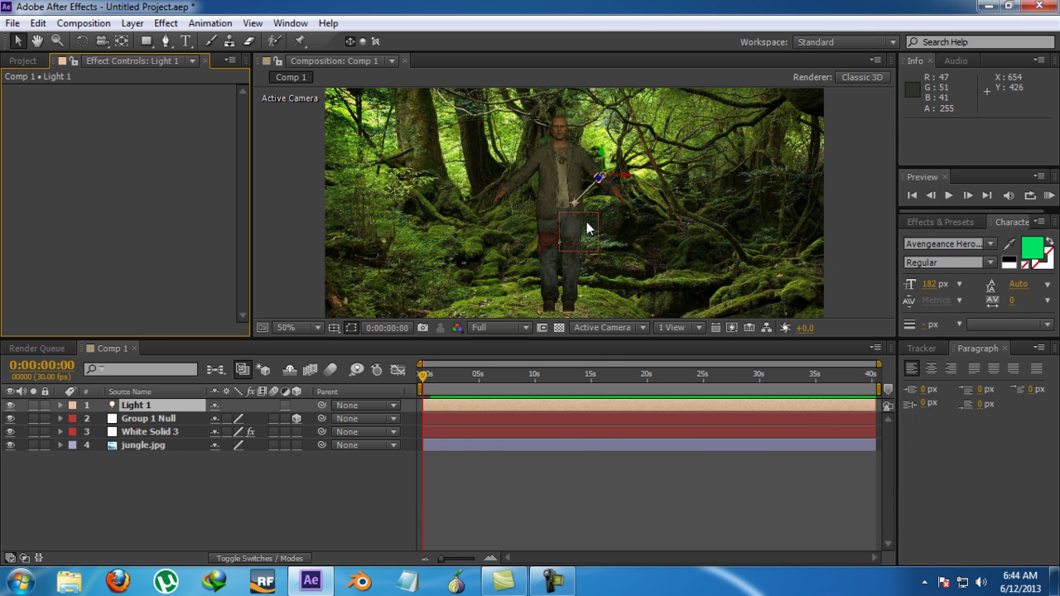
# - Raise Light 1 and drag its point of interest down and right of the character
pyautogui.moveTo(602, 157)
pyautogui.mouseDown()
pyautogui.moveTo(609, 91)
pyautogui.moveTo(637, 126)
pyautogui.moveTo(610, 154)
pyautogui.mouseUp()
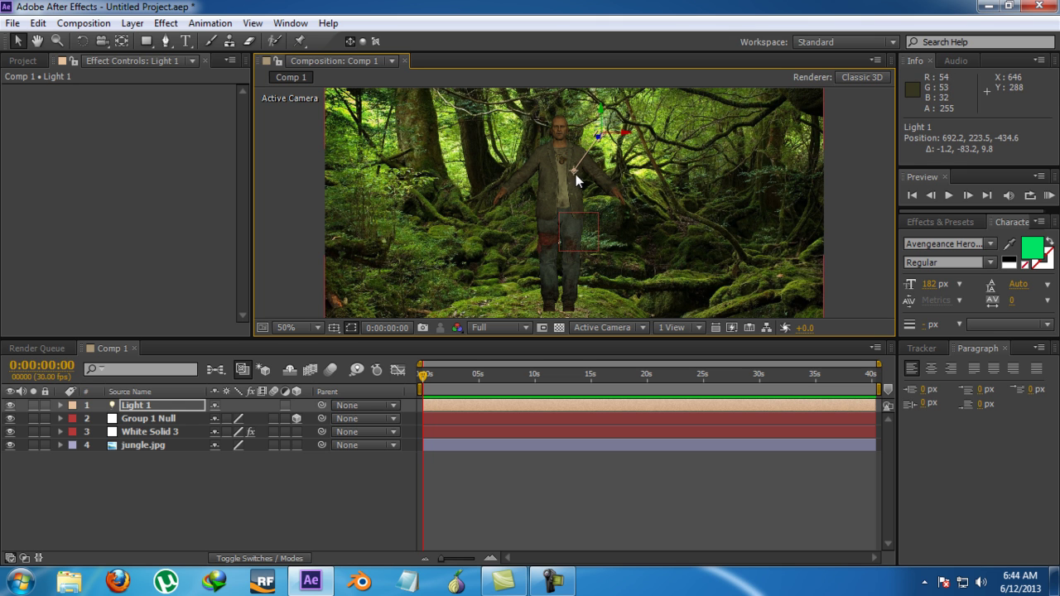
pyautogui.moveTo(575, 171); pyautogui.dragTo(615, 431)
pyautogui.scroll(4, 536, 260)
pyautogui.scroll(-4, 547, 194)
pyautogui.scroll(2, 525, 254)
pyautogui.moveTo(513, 128); pyautogui.dragTo(510, 205)
pyautogui.scroll(-2, 530, 230)
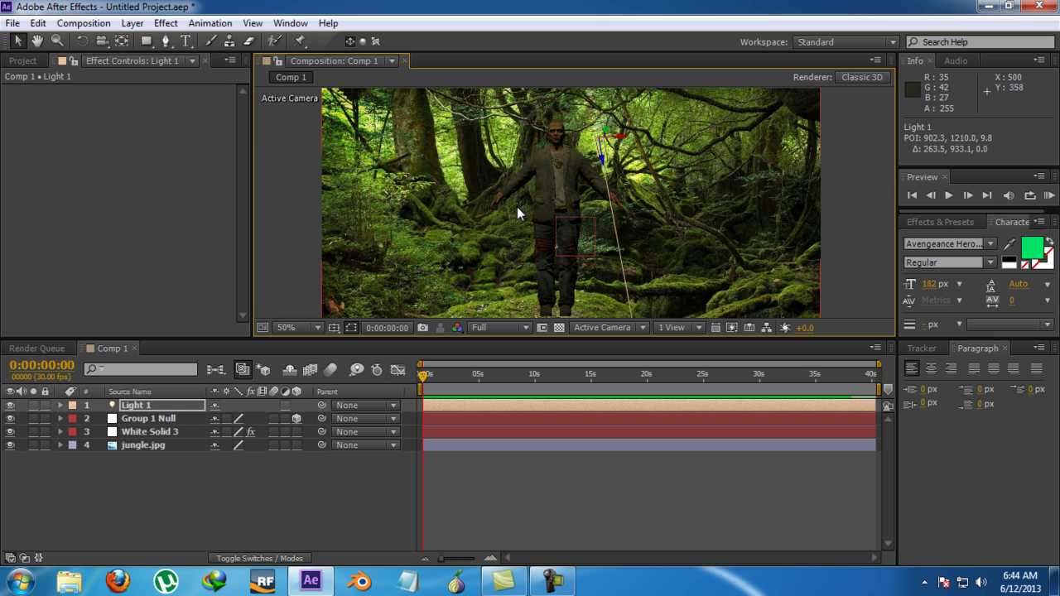
pyautogui.click(167, 22)
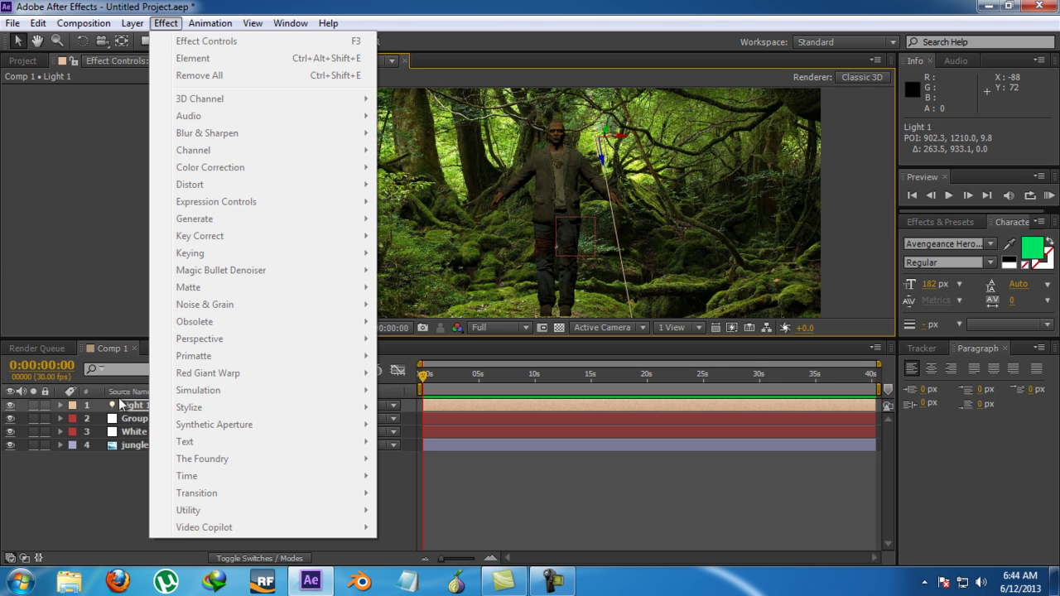
pyautogui.moveTo(138, 24)
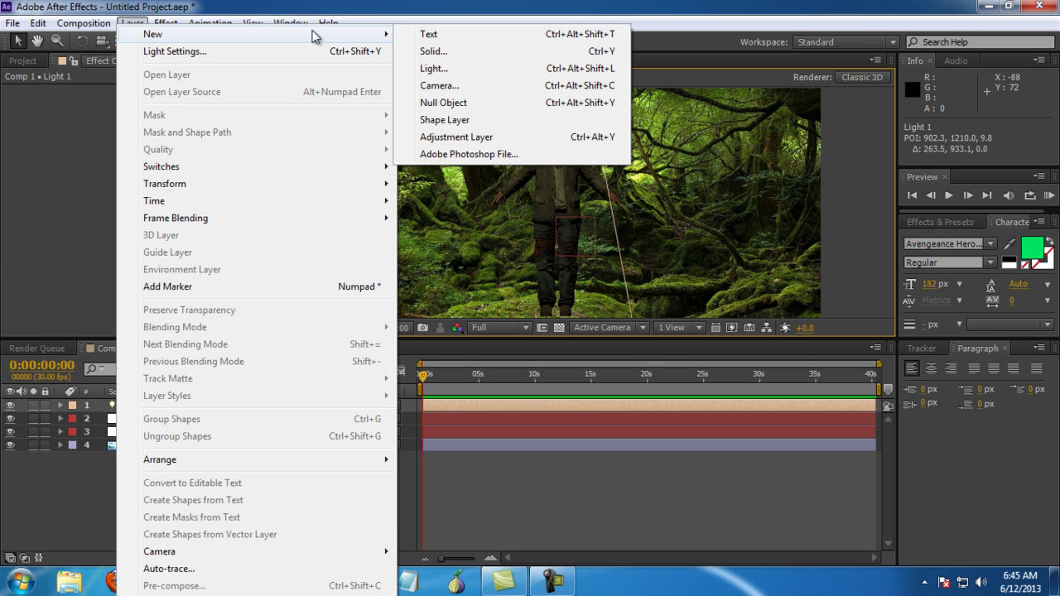
# - Add Ambient Light 2 at 10% intensity
pyautogui.click(434, 68)
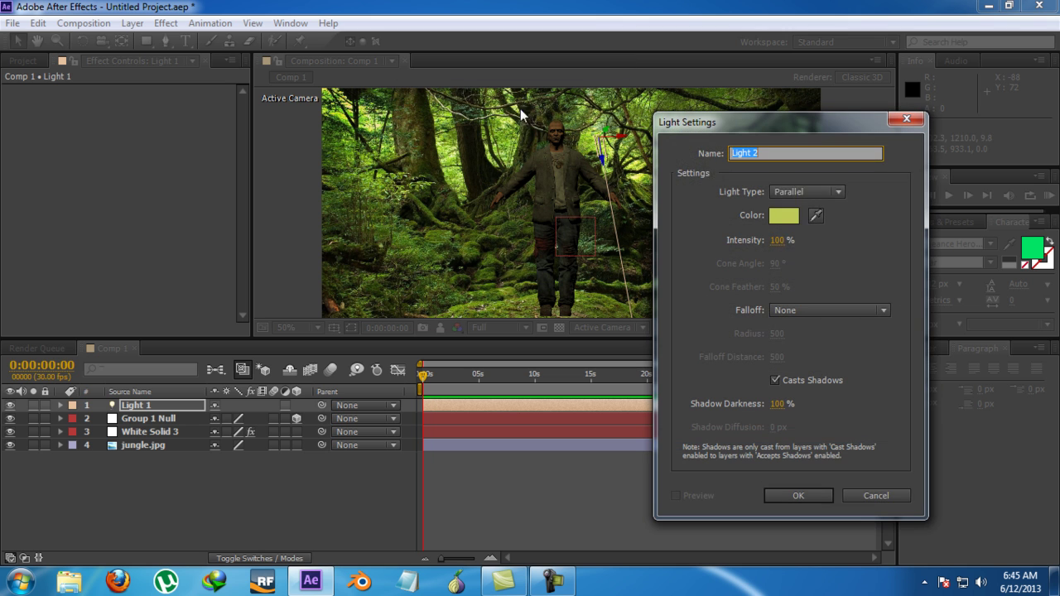
pyautogui.click(795, 191)
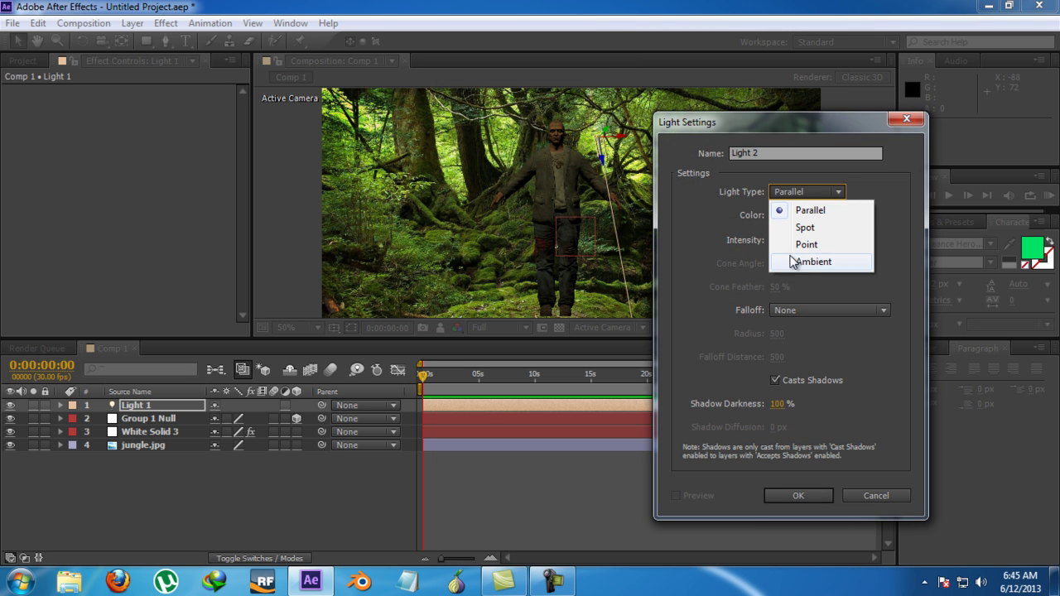
pyautogui.click(791, 261)
pyautogui.click(780, 240)
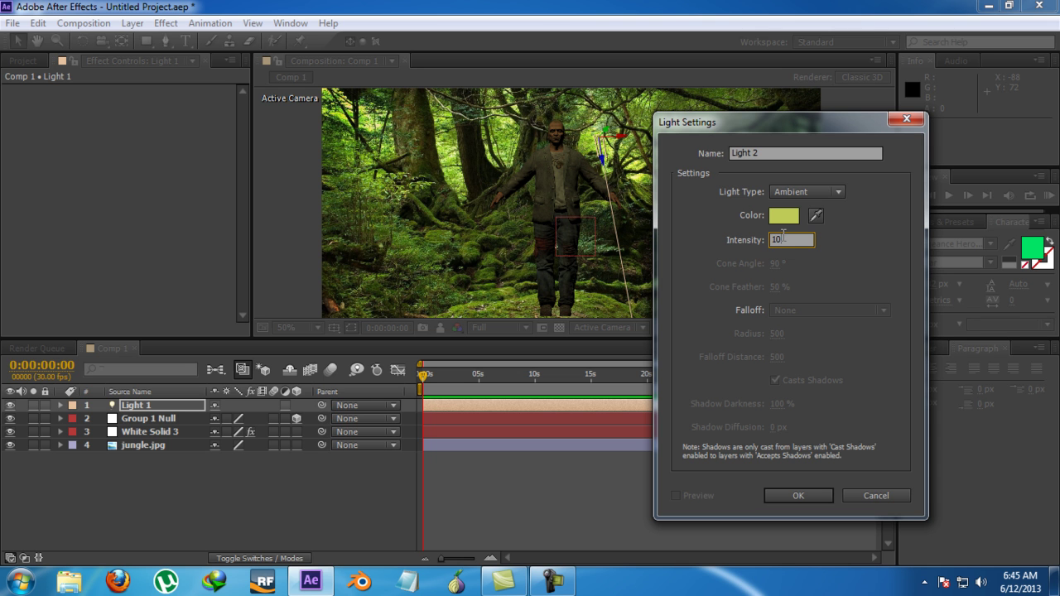
pyautogui.write('10')
pyautogui.press('Return')
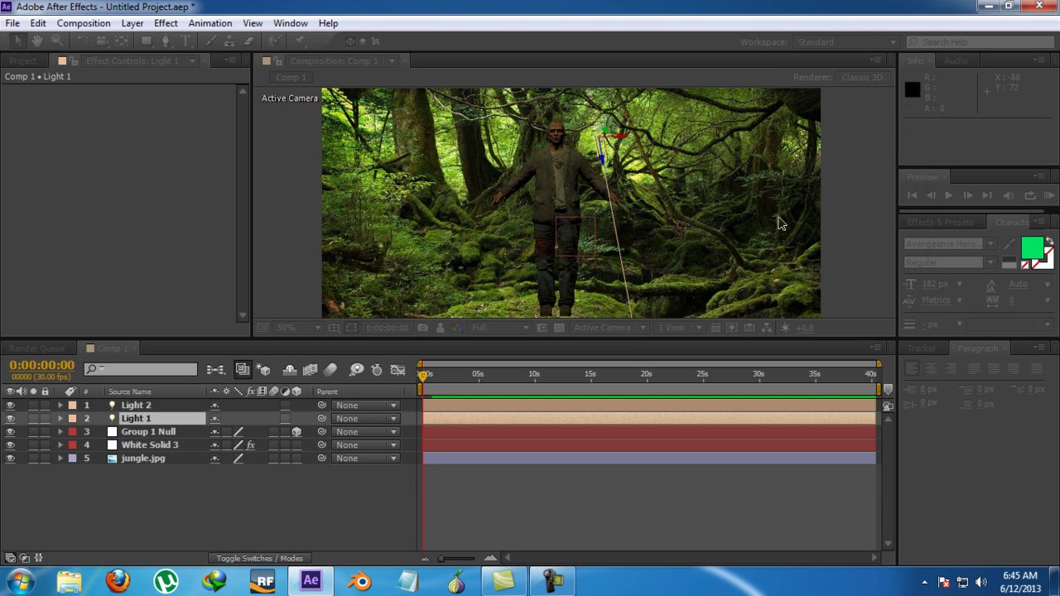
# - Toggle Light 2 off and back on to compare the lighting on the figure
pyautogui.scroll(2, 626, 165)
pyautogui.moveTo(445, 83); pyautogui.dragTo(462, 160)
pyautogui.click(10, 405)
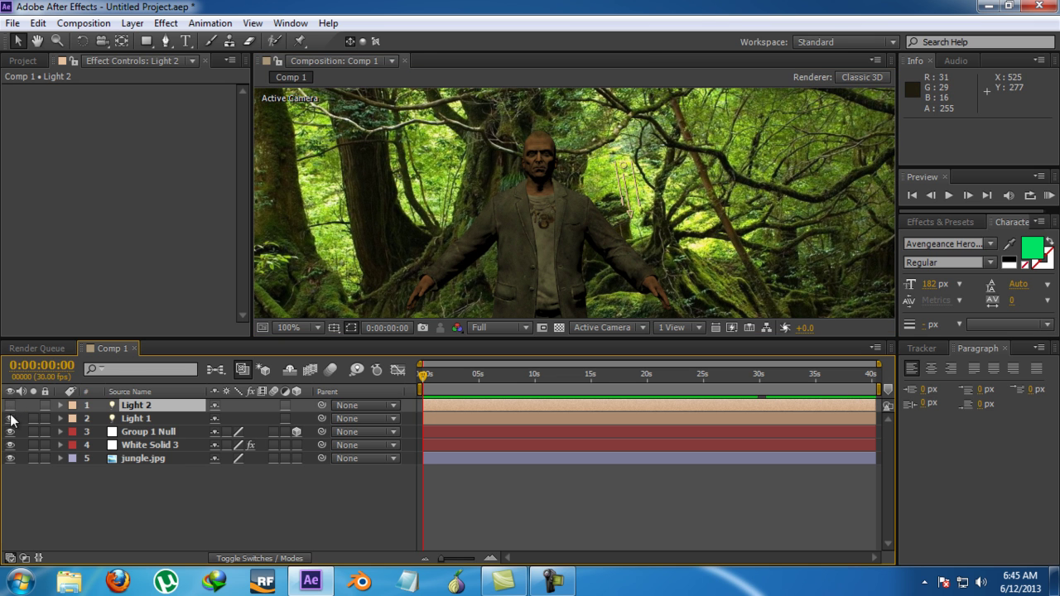
pyautogui.click(10, 405)
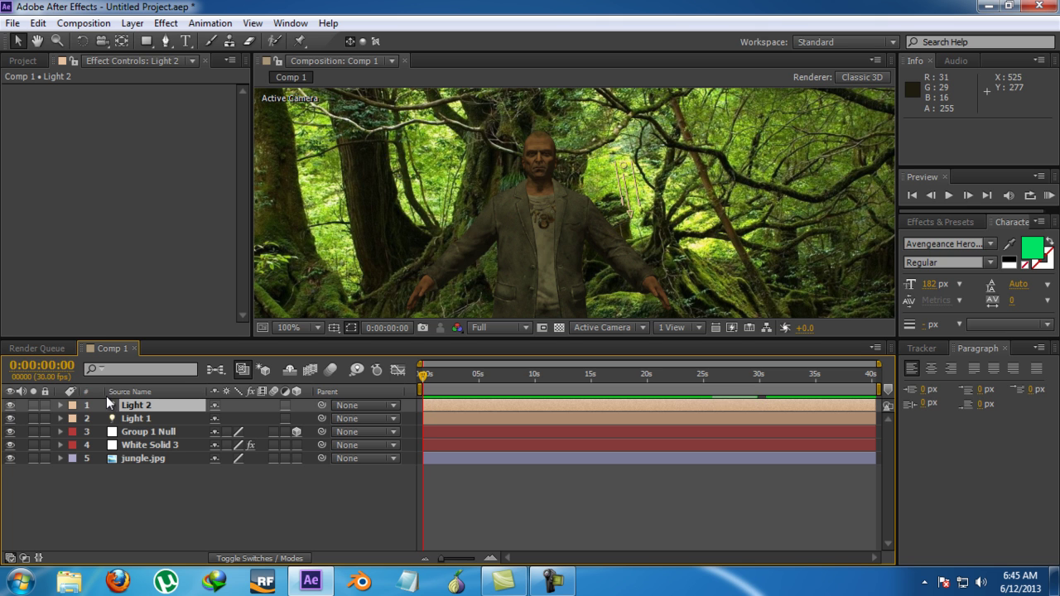
# - Expand Light 2's Light Options to show its intensity and colour
pyautogui.click(60, 405)
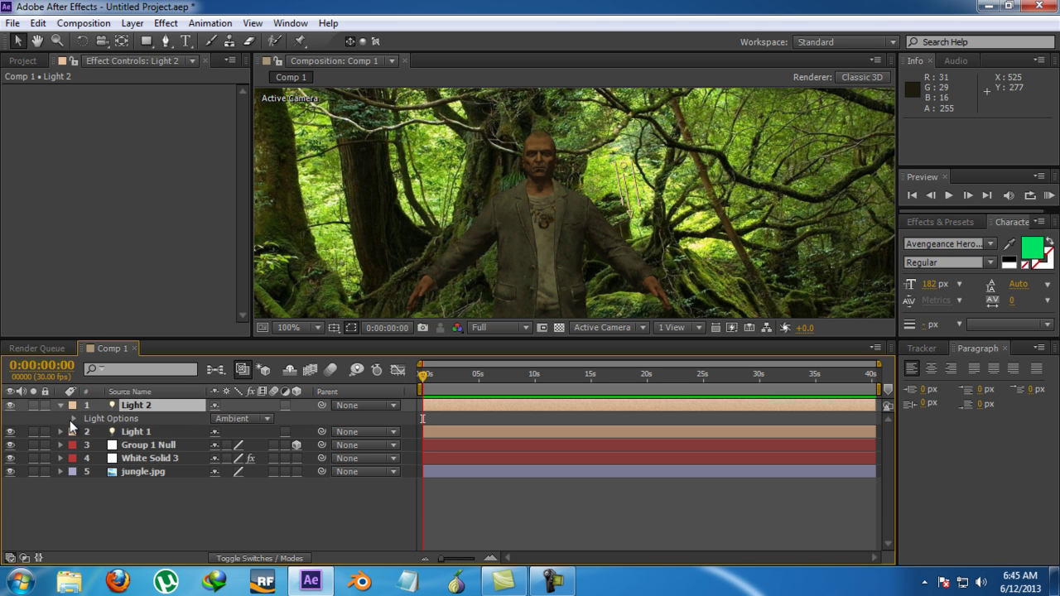
pyautogui.click(74, 419)
pyautogui.click(219, 432)
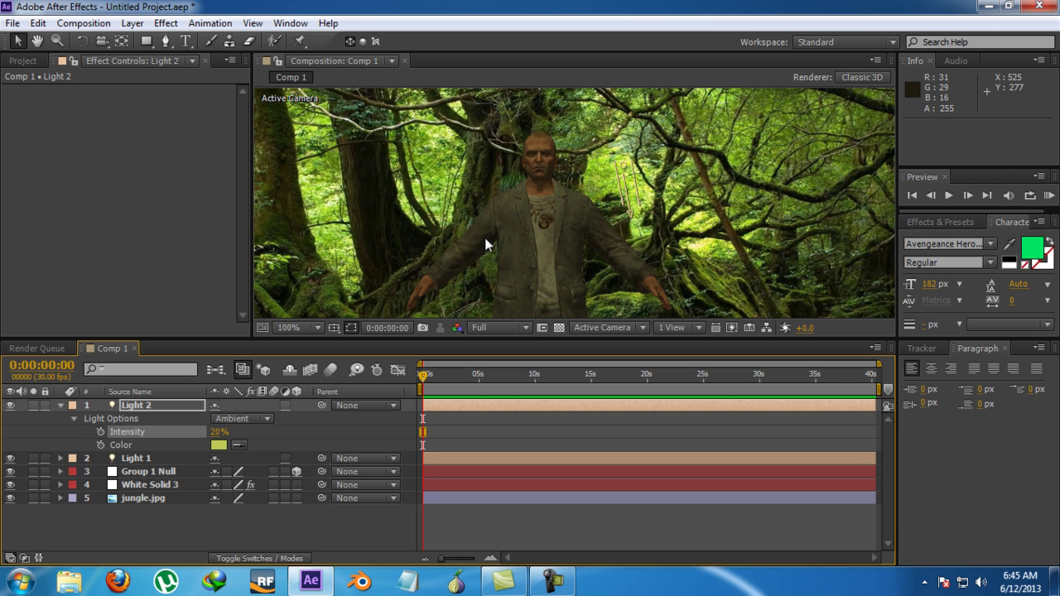
pyautogui.scroll(-2, 543, 171)
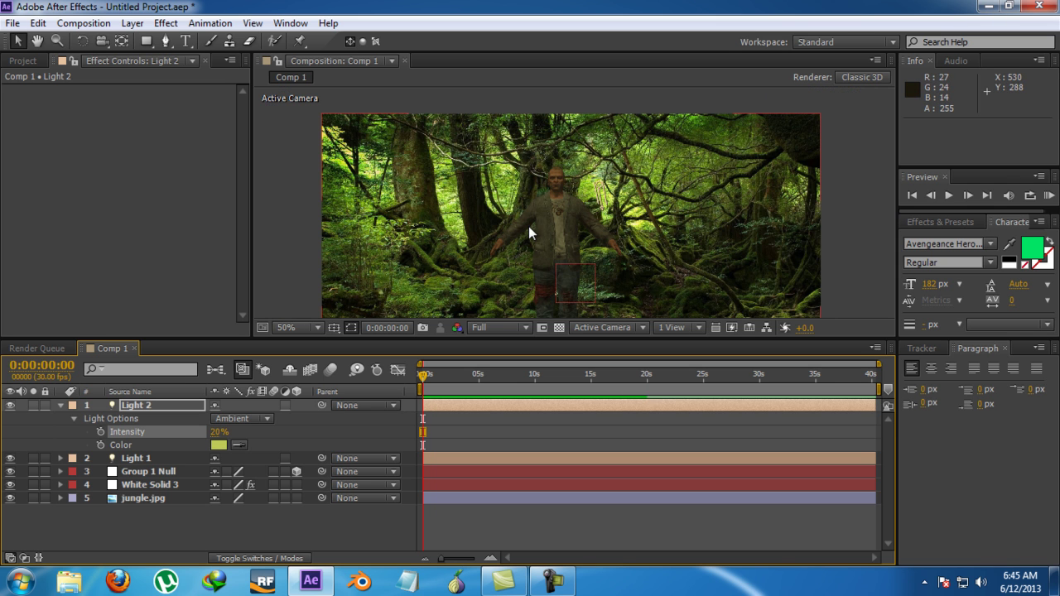
pyautogui.moveTo(528, 226); pyautogui.dragTo(541, 180)
pyautogui.scroll(3, 537, 202)
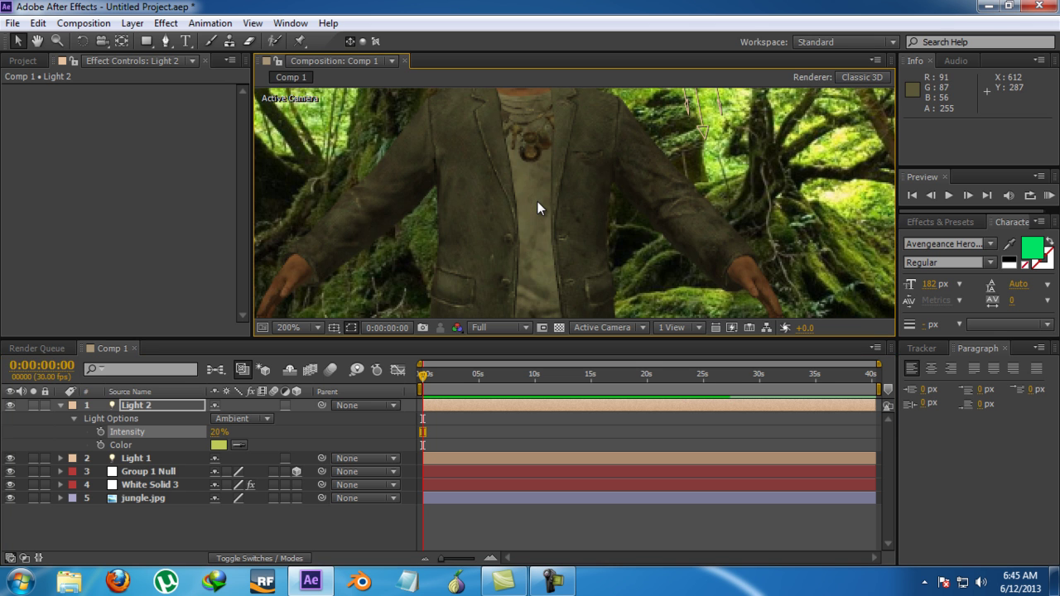
pyautogui.scroll(-1, 555, 224)
pyautogui.scroll(1, 568, 248)
pyautogui.scroll(-2, 566, 248)
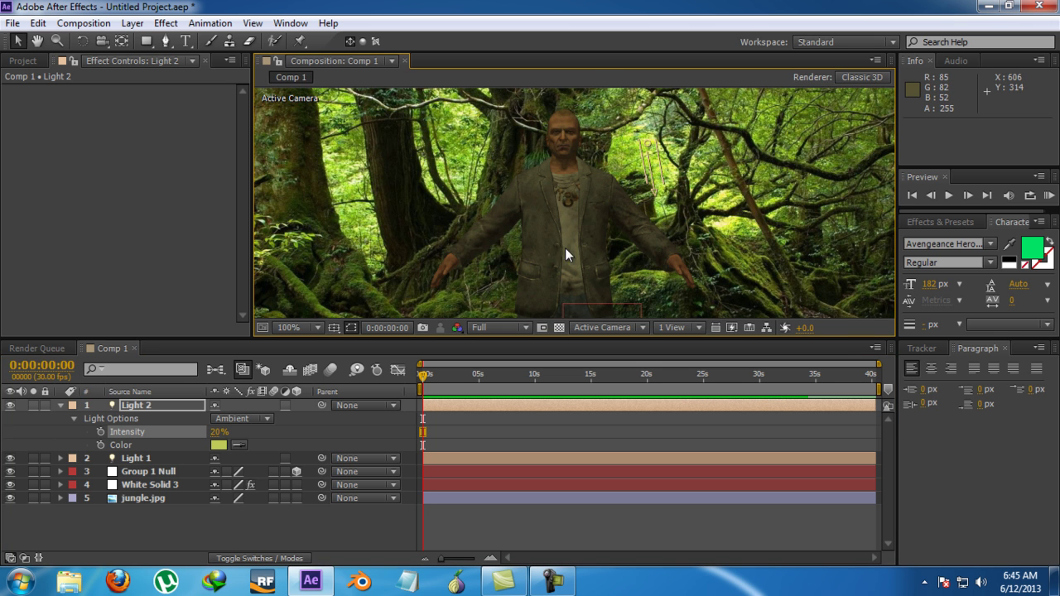
# - Change Light 2's colour to a deep saturated green (6CA400)
pyautogui.click(220, 446)
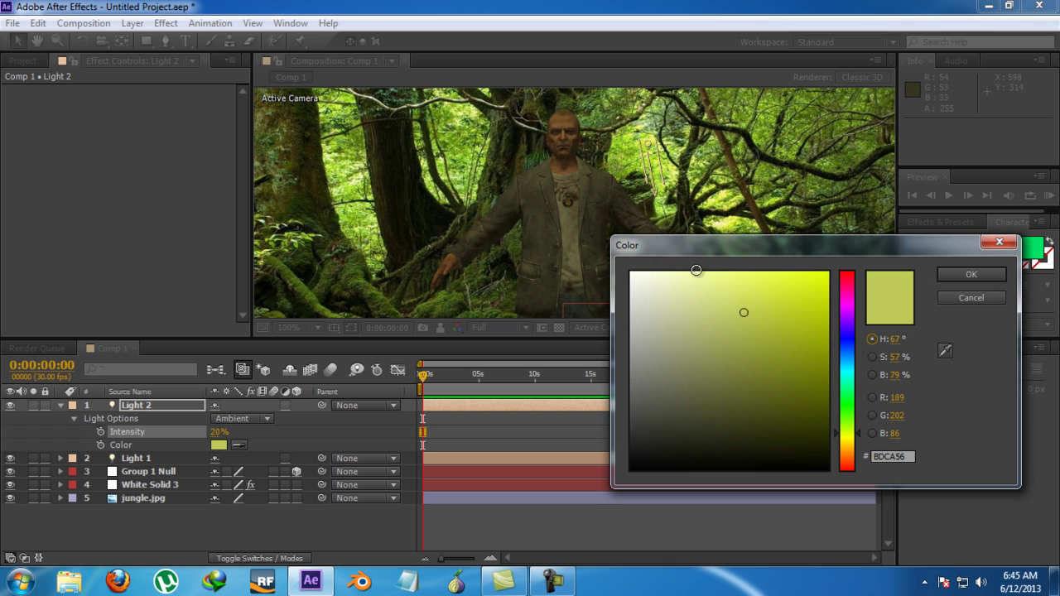
pyautogui.moveTo(748, 312); pyautogui.dragTo(769, 319)
pyautogui.moveTo(838, 432); pyautogui.dragTo(838, 425)
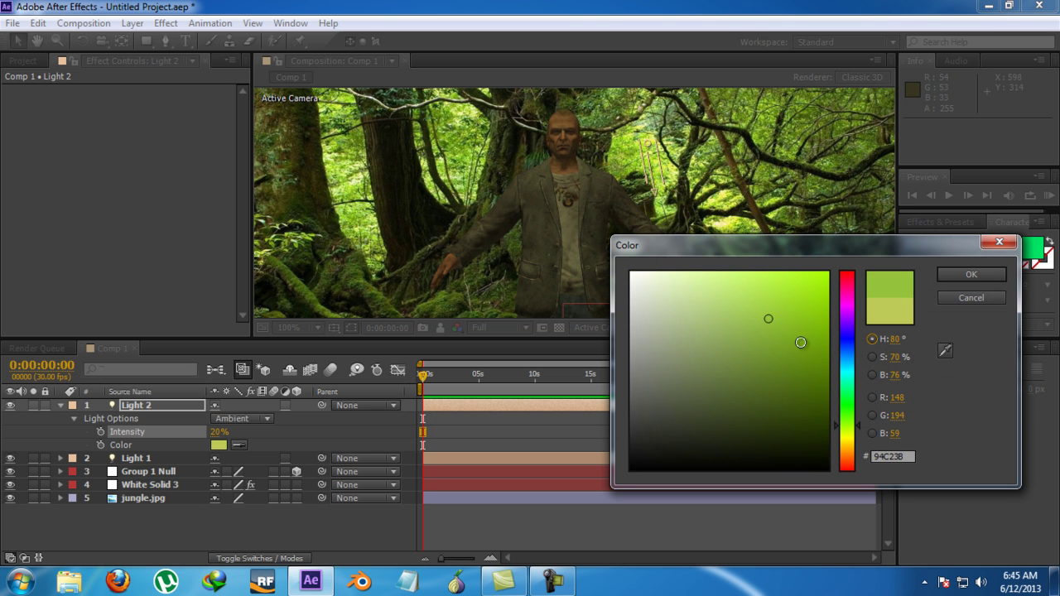
pyautogui.moveTo(797, 331)
pyautogui.mouseDown()
pyautogui.moveTo(816, 331)
pyautogui.moveTo(822, 376)
pyautogui.moveTo(837, 342)
pyautogui.mouseUp()
pyautogui.click(959, 272)
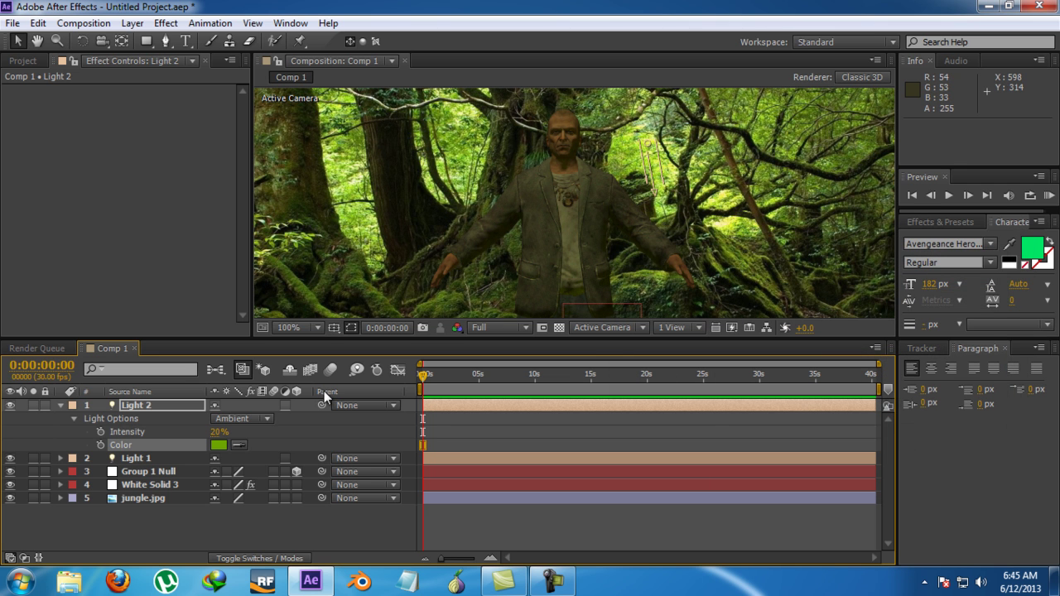
# - Collapse Light 2 and change Light 1's colour to a deep saturated green
pyautogui.click(60, 406)
pyautogui.click(122, 420)
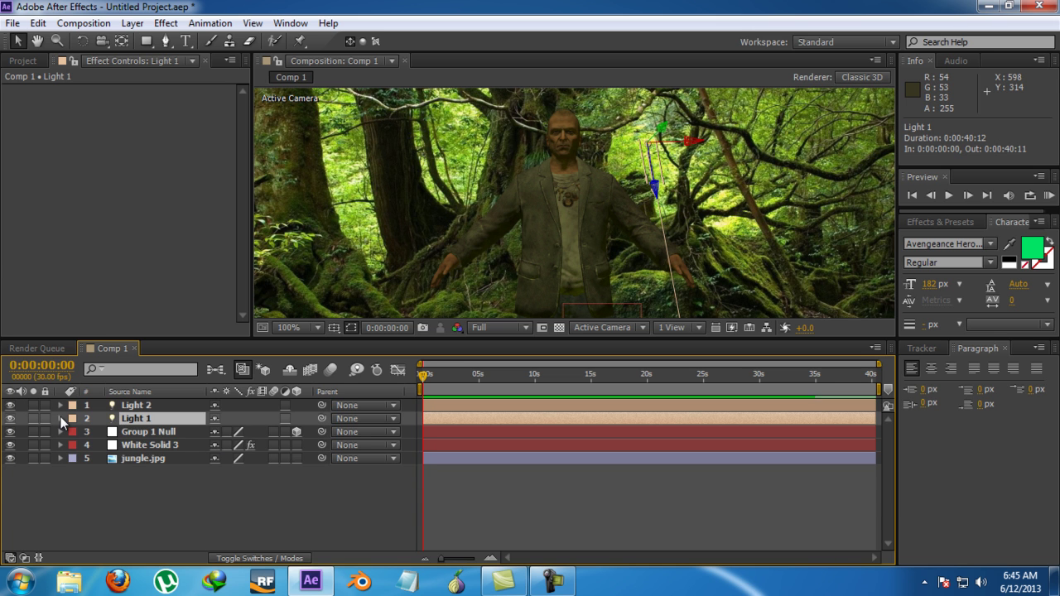
pyautogui.click(61, 418)
pyautogui.click(74, 445)
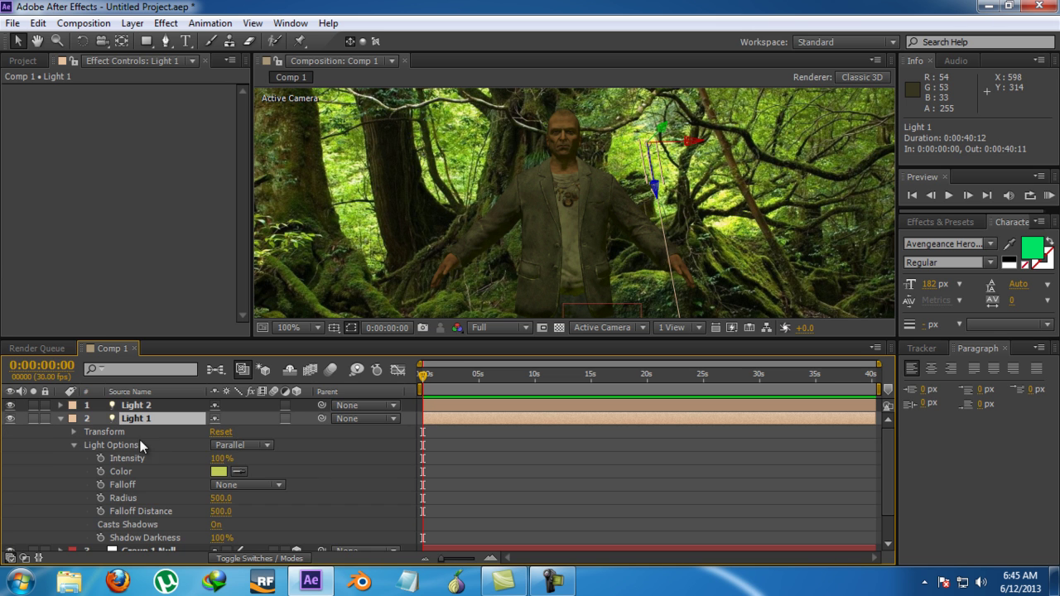
pyautogui.click(222, 469)
pyautogui.click(846, 427)
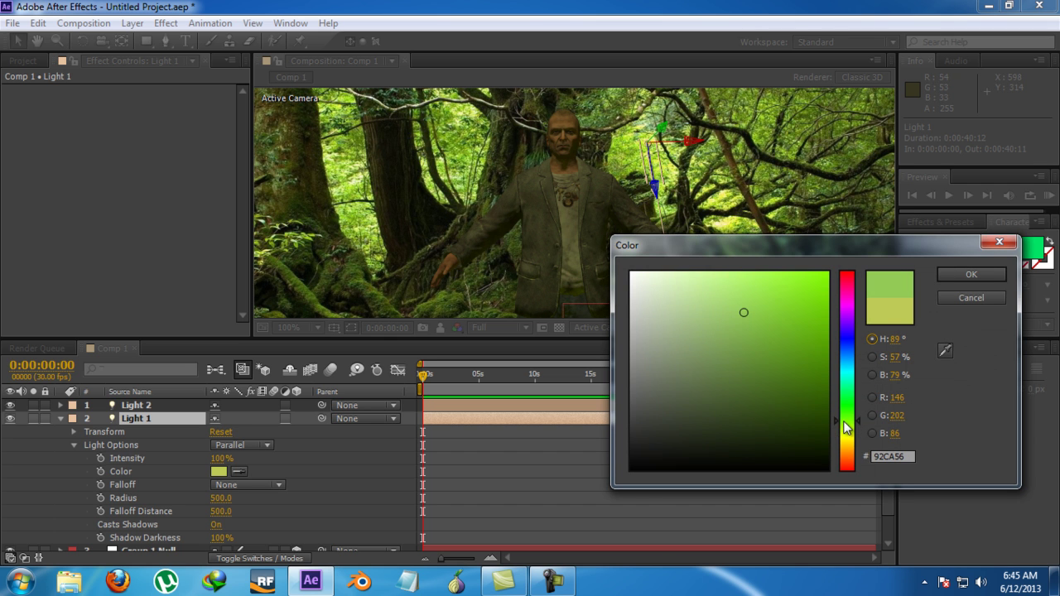
pyautogui.moveTo(808, 329); pyautogui.dragTo(822, 352)
pyautogui.click(953, 269)
# - Scrub Light 1's intensity up to about 240%
pyautogui.scroll(-2, 705, 192)
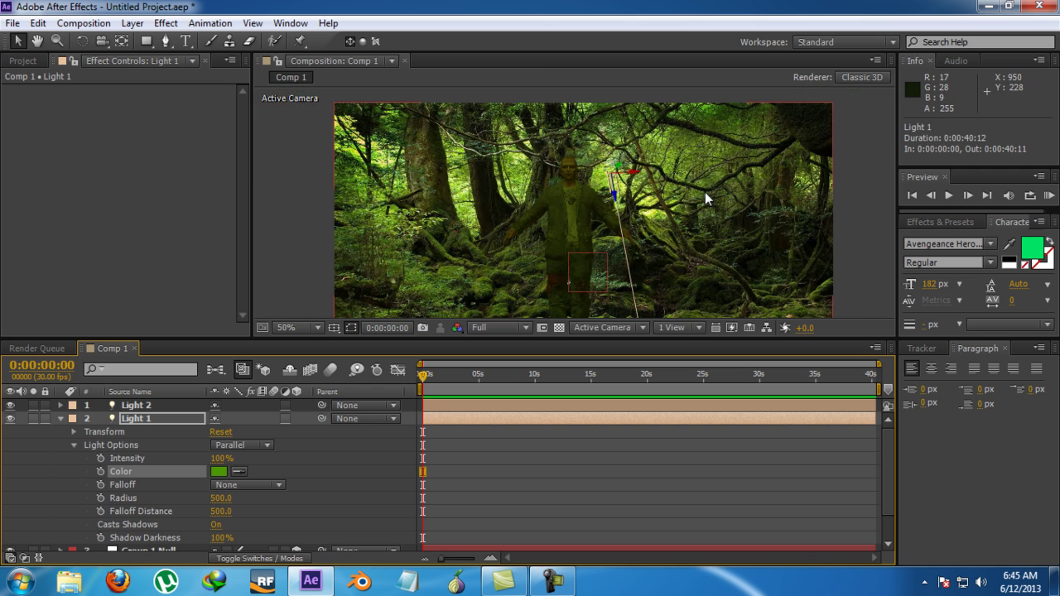
pyautogui.scroll(3, 633, 242)
pyautogui.scroll(-1, 497, 249)
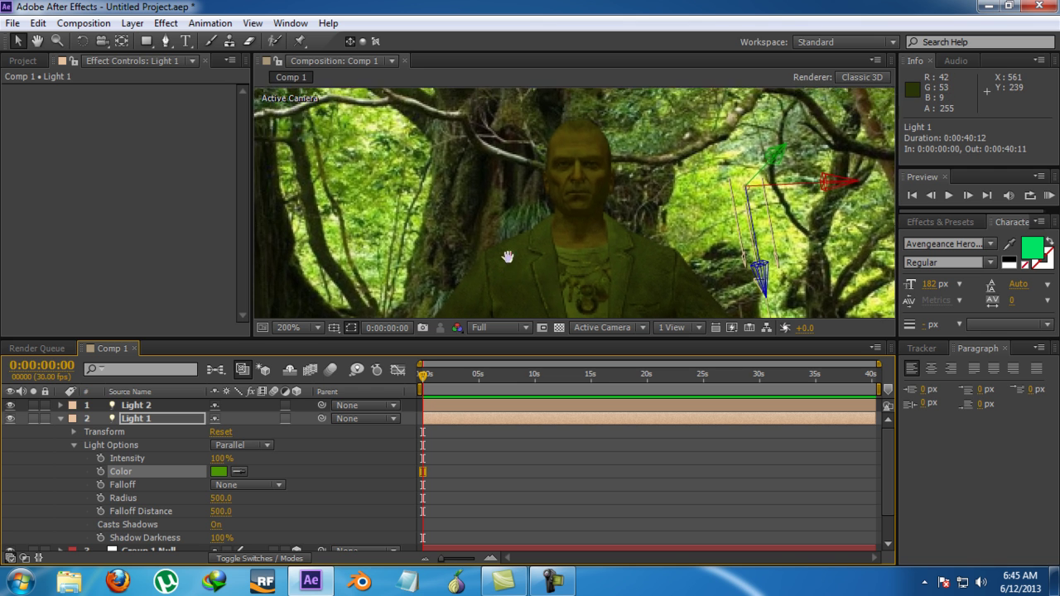
pyautogui.moveTo(506, 249); pyautogui.dragTo(489, 149)
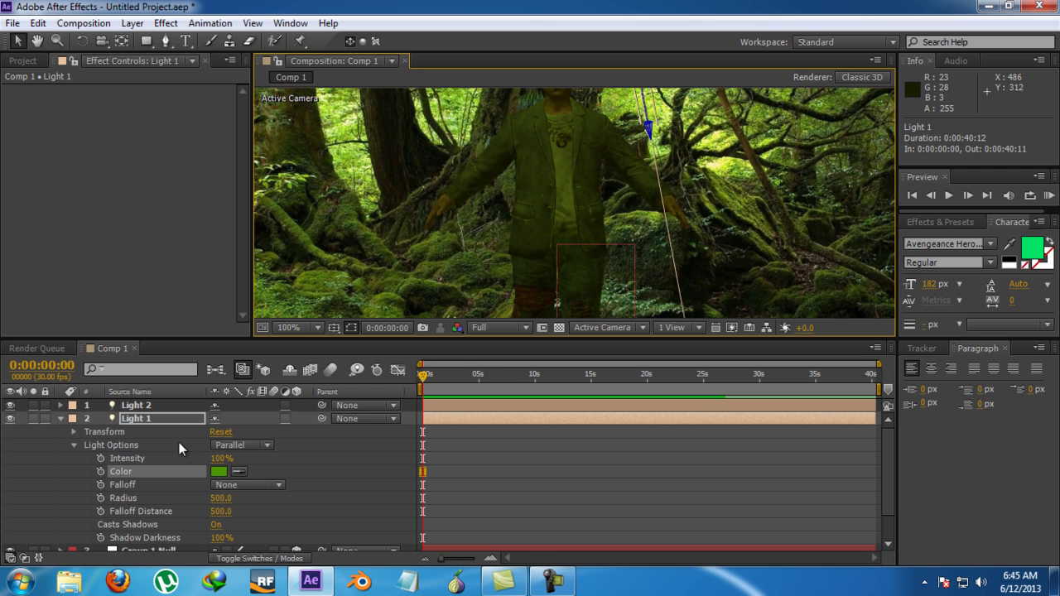
pyautogui.moveTo(219, 458); pyautogui.dragTo(334, 462)
pyautogui.scroll(-2, 541, 180)
pyautogui.moveTo(541, 180); pyautogui.dragTo(527, 349)
pyautogui.click(62, 419)
pyautogui.scroll(4, 518, 209)
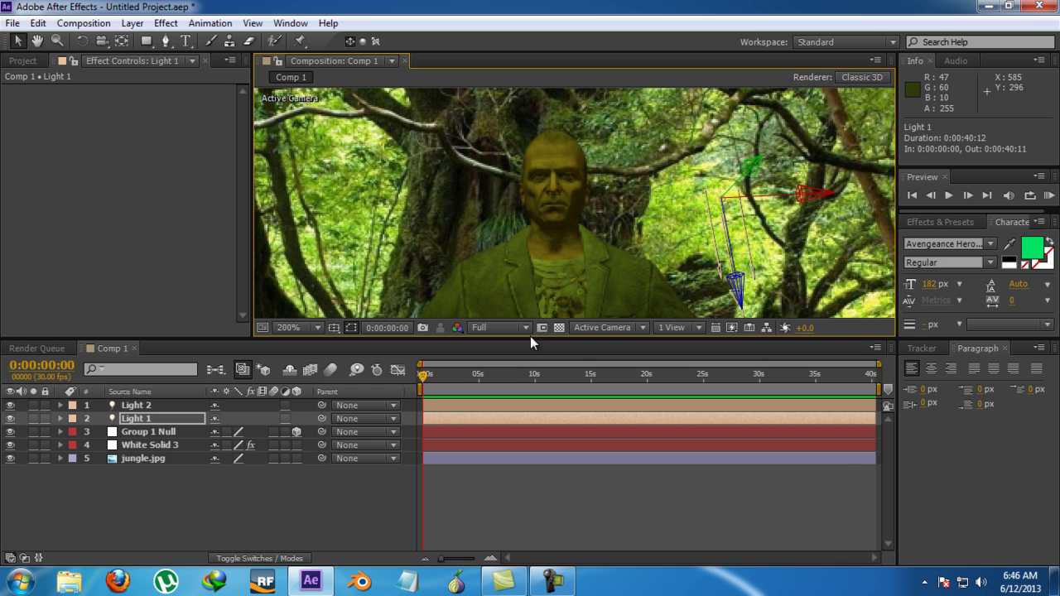
pyautogui.click(11, 405)
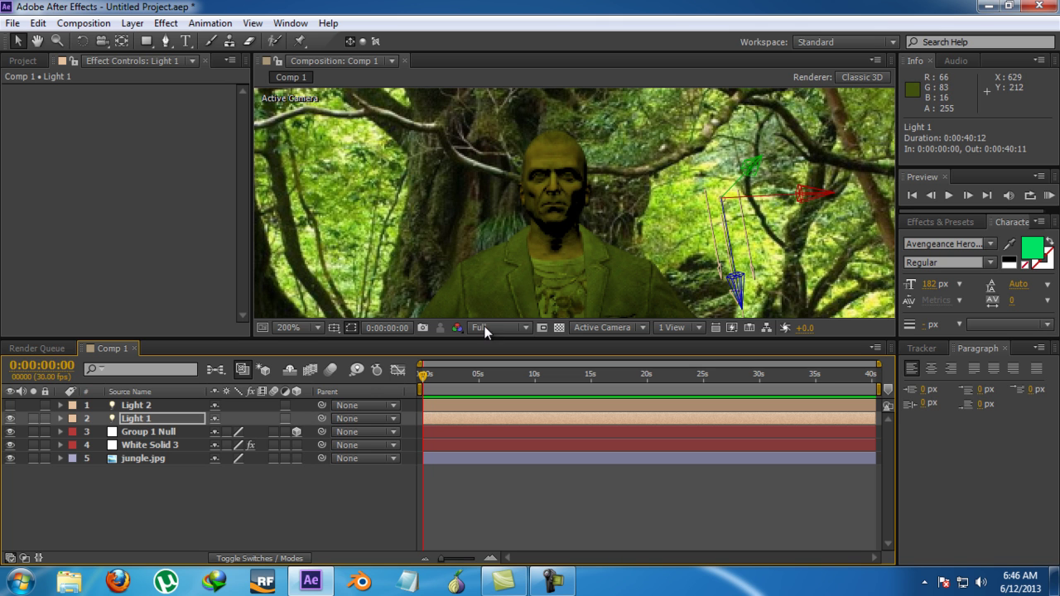
pyautogui.click(11, 405)
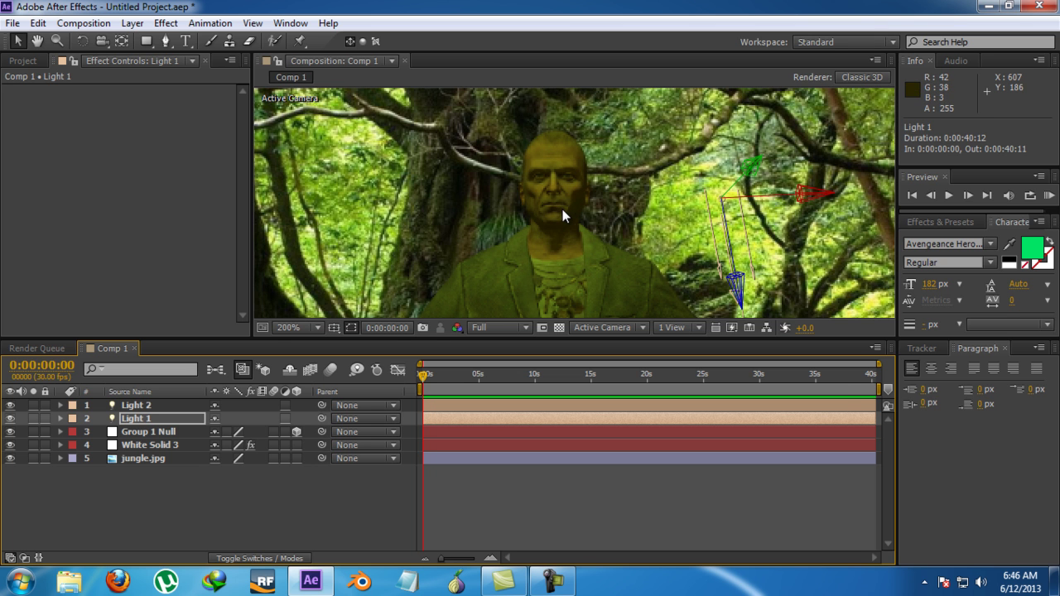
pyautogui.scroll(-2, 562, 212)
pyautogui.moveTo(561, 212); pyautogui.dragTo(563, 136)
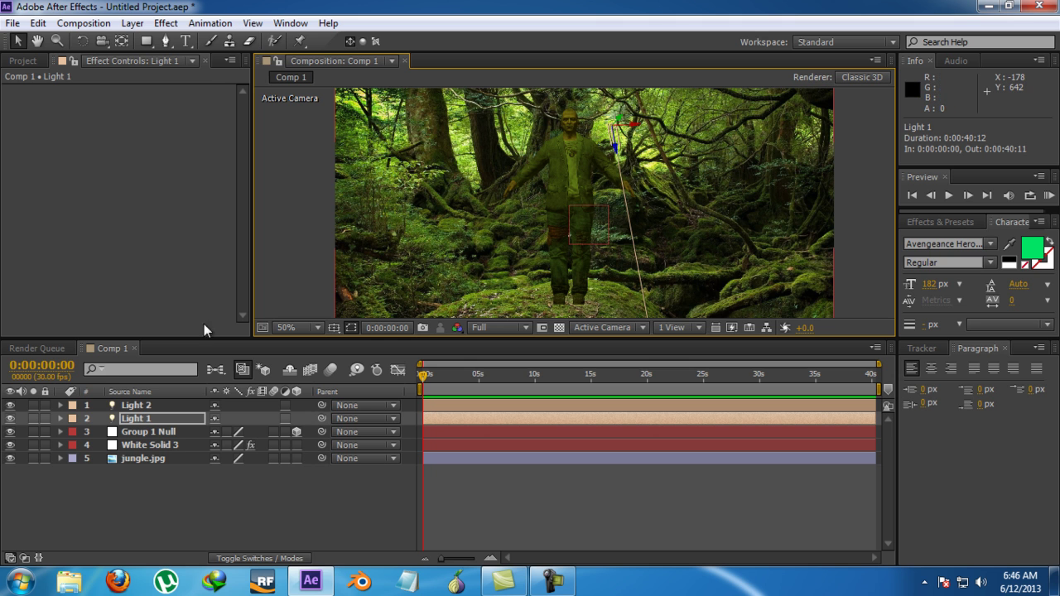
# - Delete both light layers and the jungle.jpg backdrop layer
pyautogui.click(143, 407)
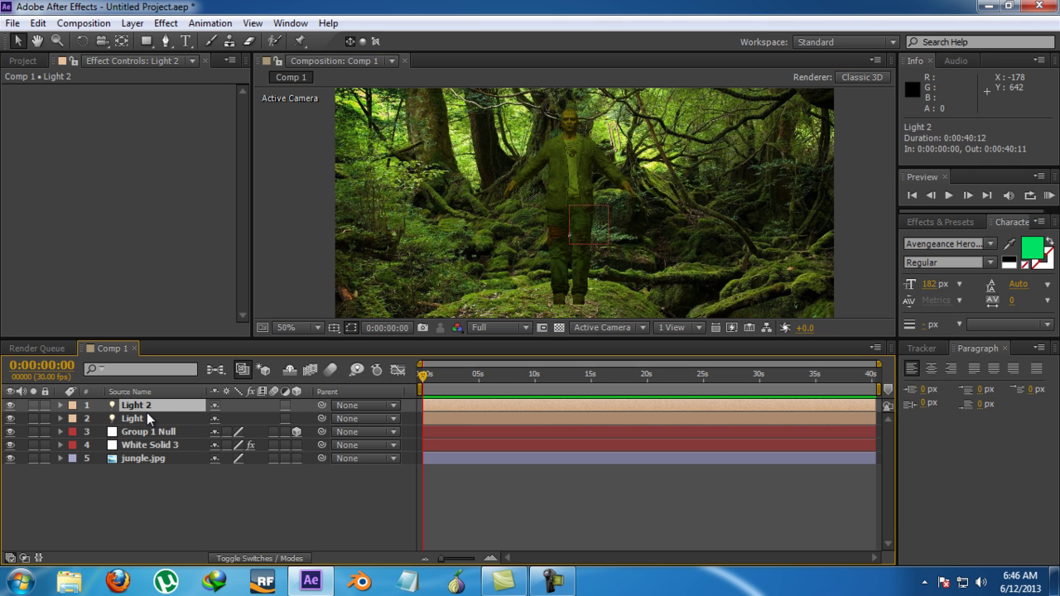
pyautogui.keyDown('shift'); pyautogui.click(145, 416); pyautogui.keyUp('shift')
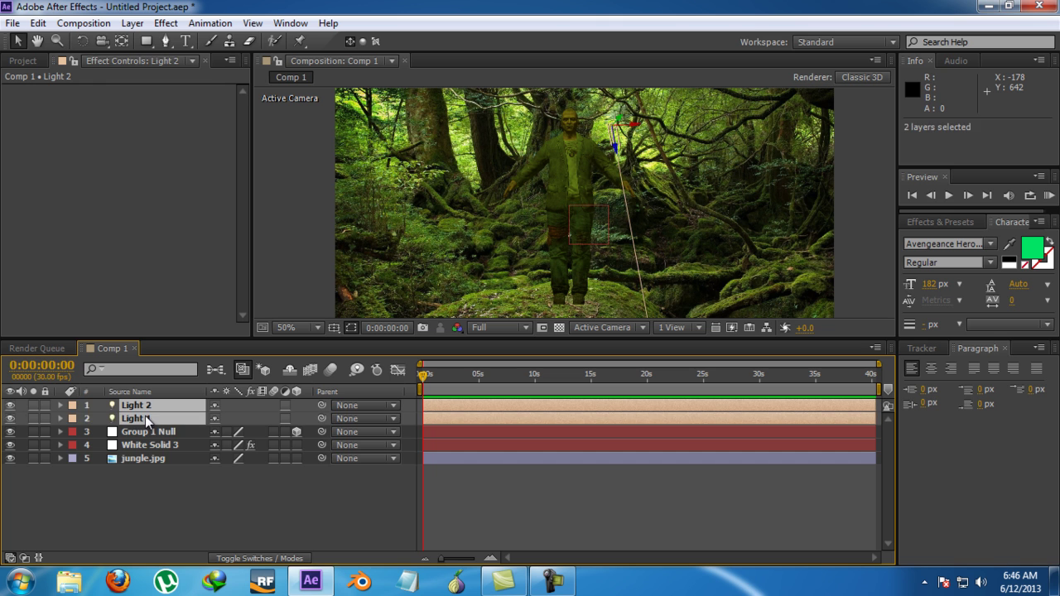
pyautogui.press('Delete')
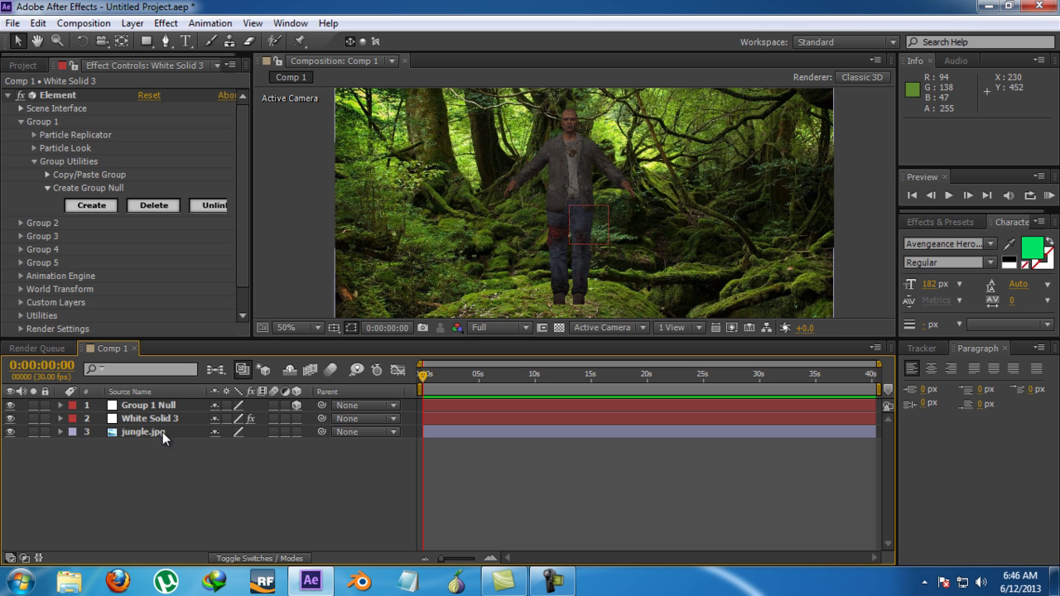
pyautogui.click(163, 433)
pyautogui.press('Delete')
# - Add Studio.png to the comp and fit it to the composition frame
pyautogui.click(23, 66)
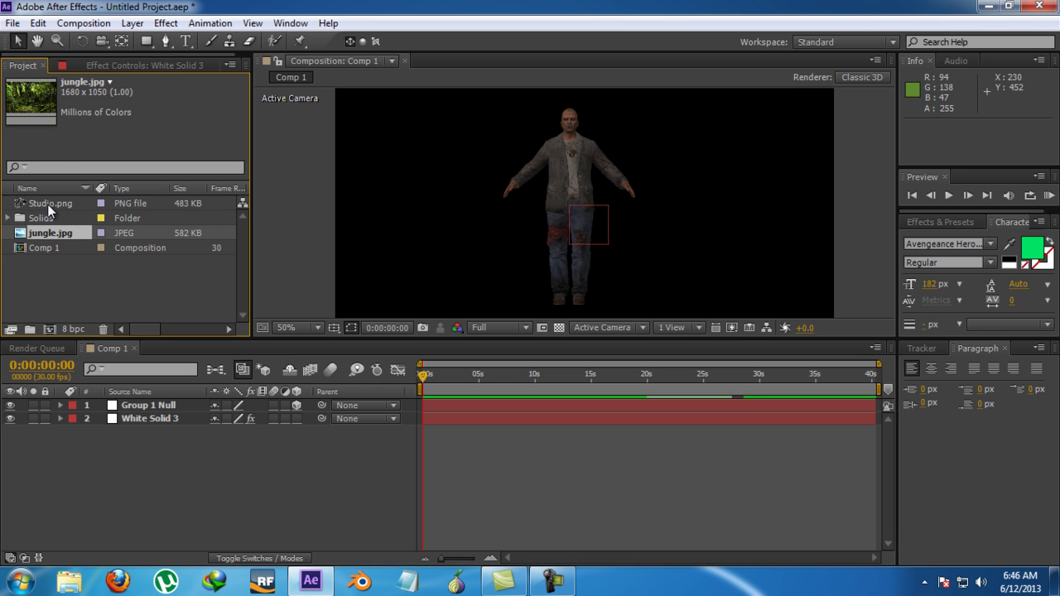
pyautogui.moveTo(47, 204); pyautogui.dragTo(585, 208)
pyautogui.rightClick(139, 411)
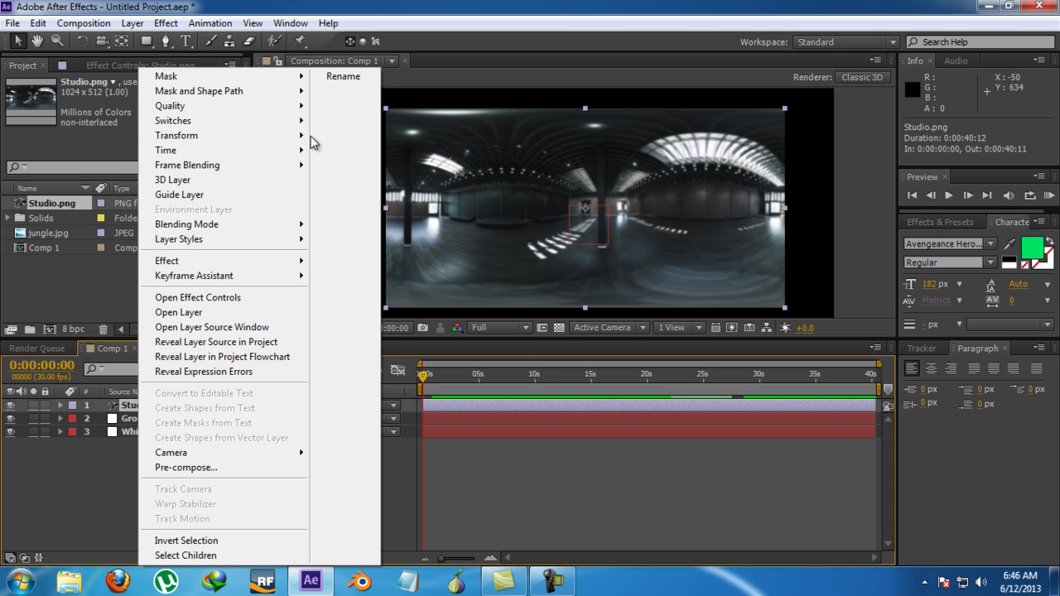
pyautogui.moveTo(308, 139)
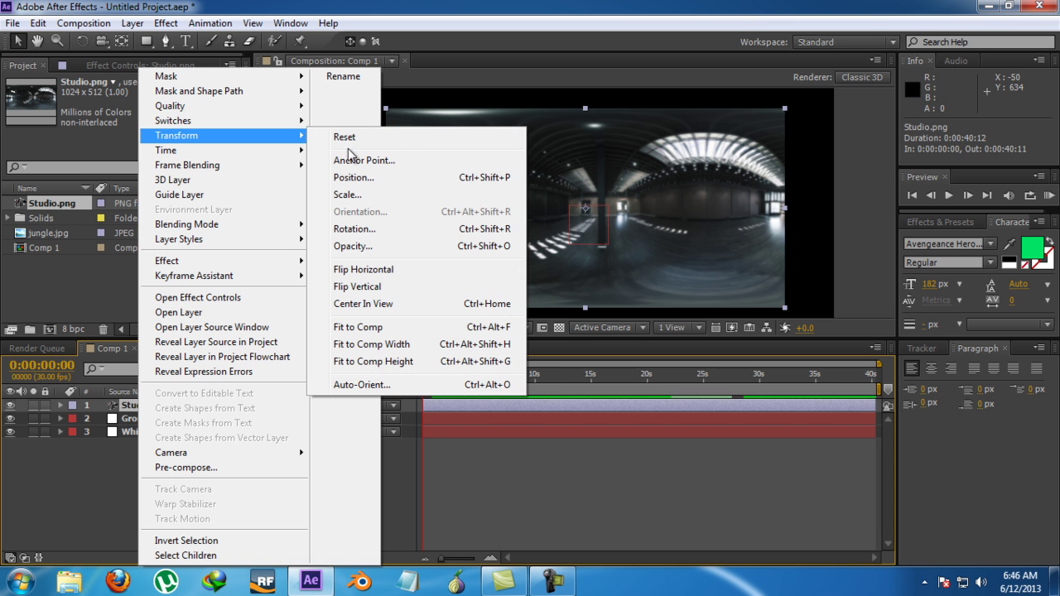
pyautogui.click(381, 328)
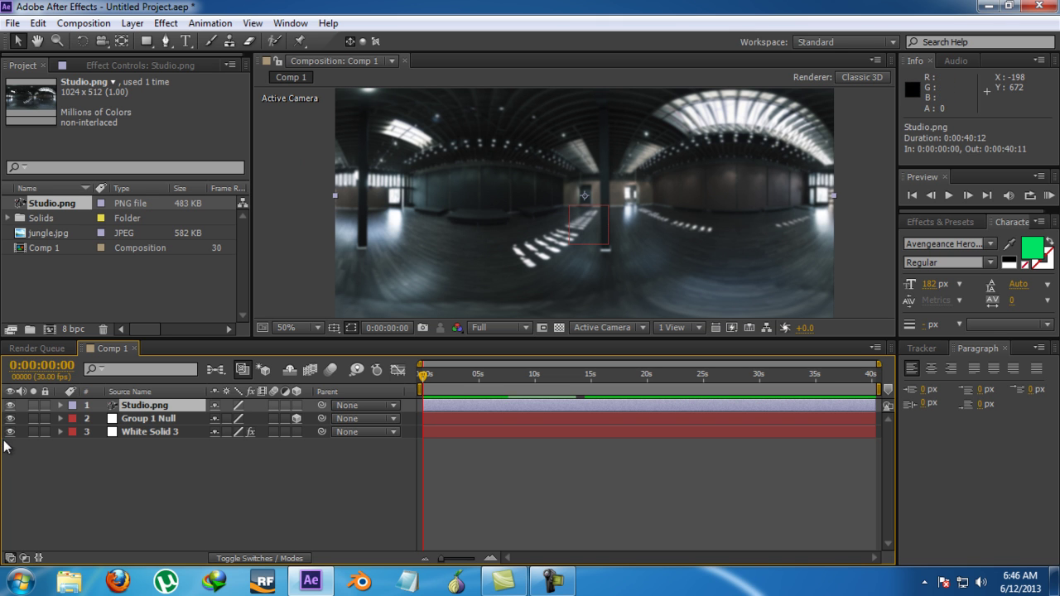
# - Move Studio.png to the bottom of the stack, beneath the character layers
pyautogui.click(140, 418)
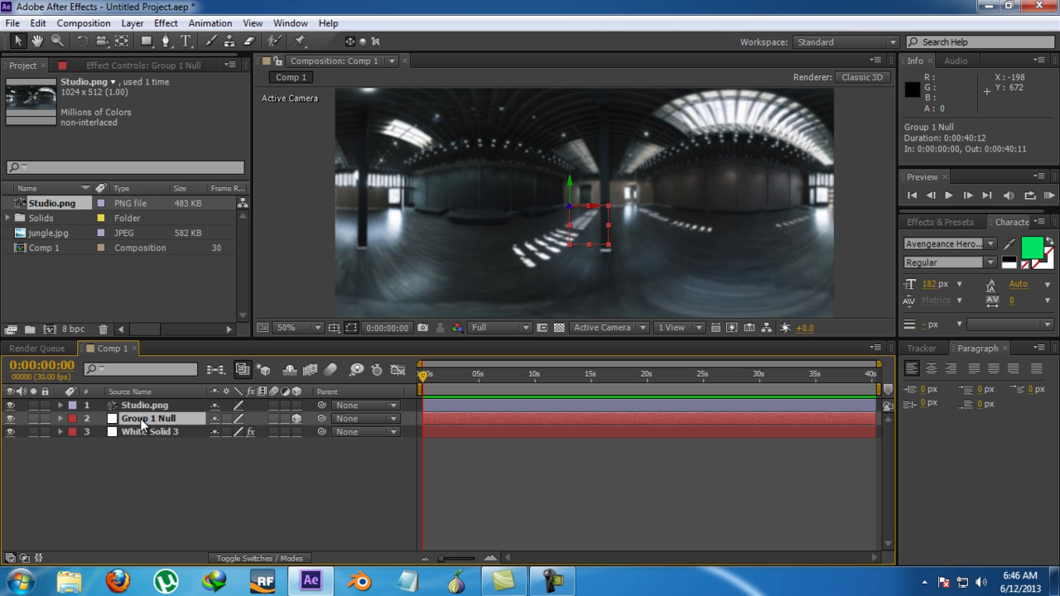
pyautogui.click(161, 430)
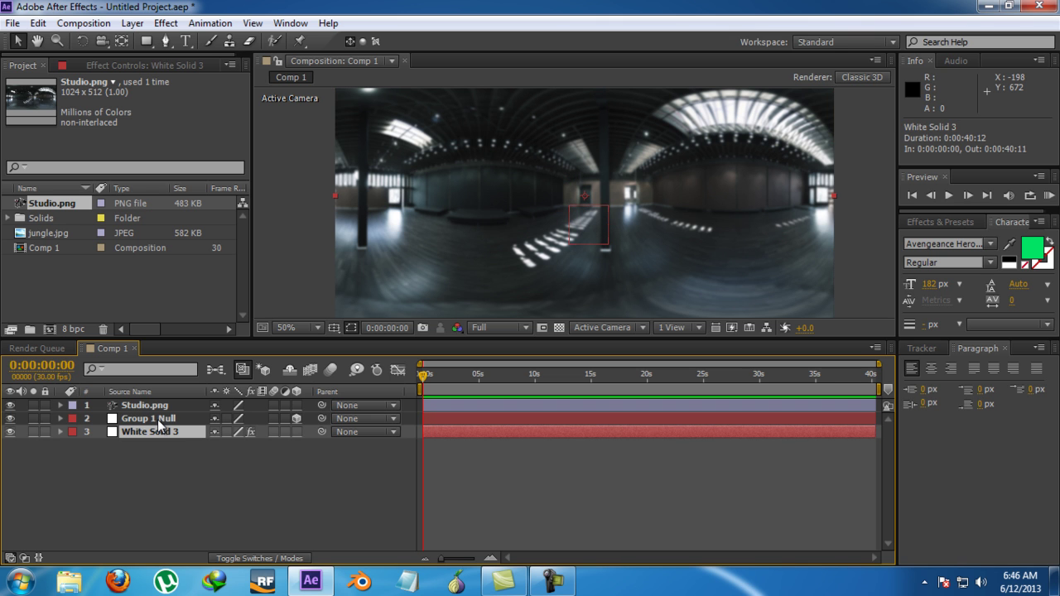
pyautogui.click(155, 419)
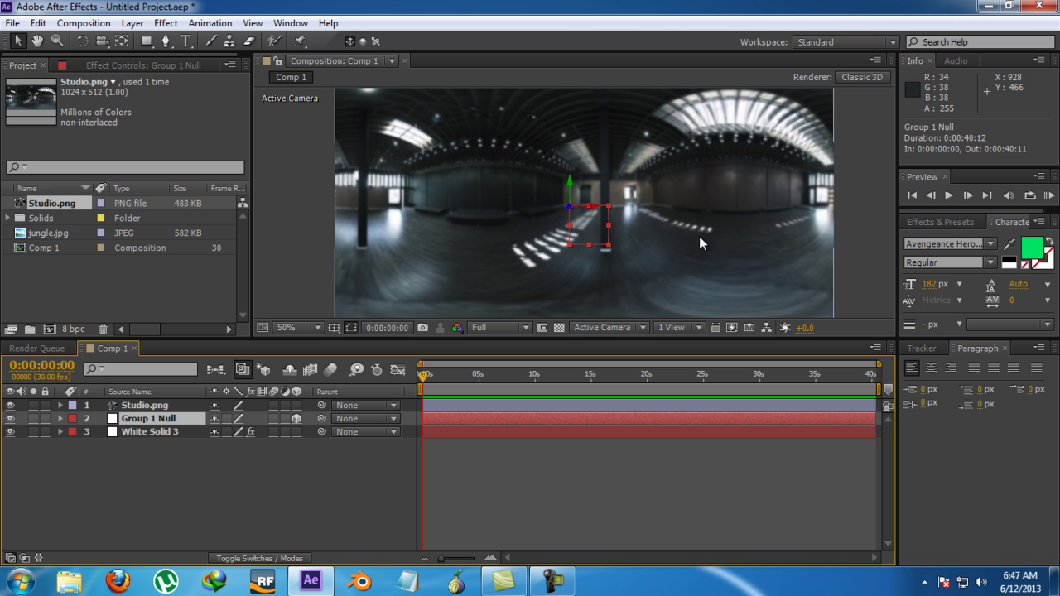
pyautogui.moveTo(128, 434); pyautogui.dragTo(165, 476)
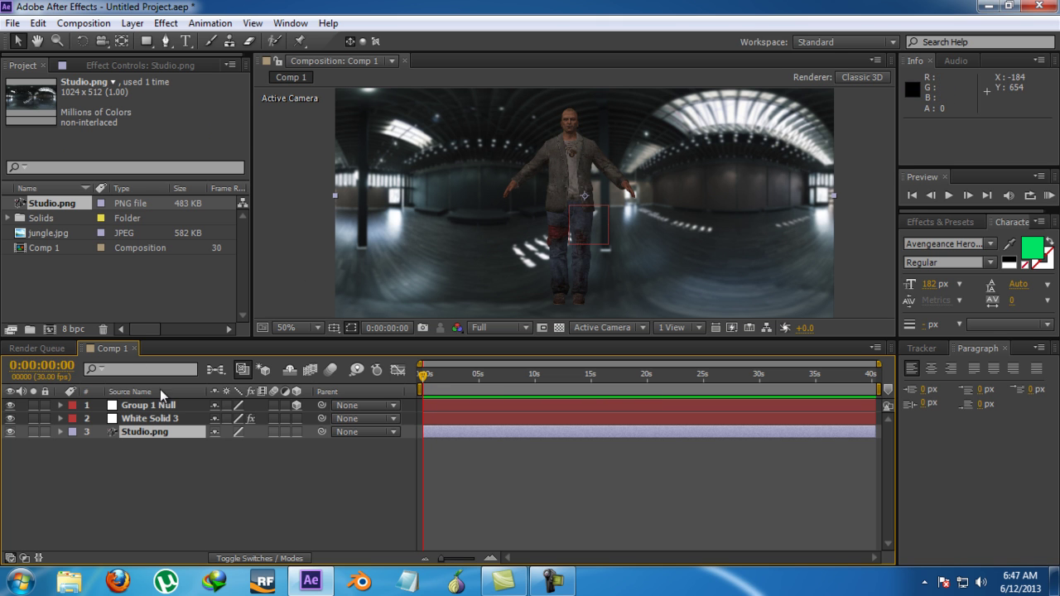
# - Duplicate the white solid twice and rename the top copy 'specular'
pyautogui.click(160, 418)
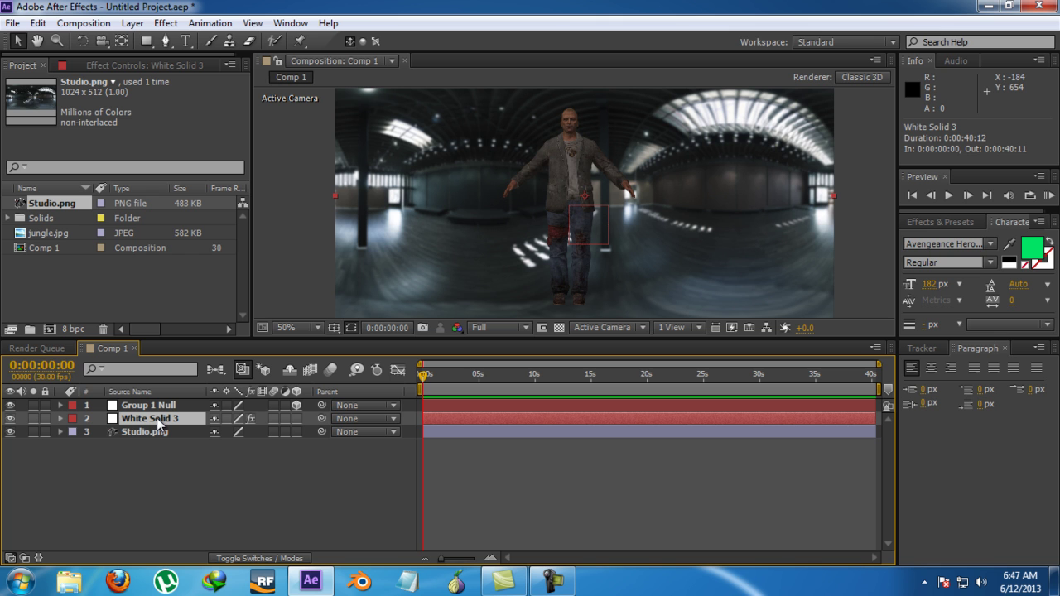
pyautogui.hotkey('ctrl', 'd')
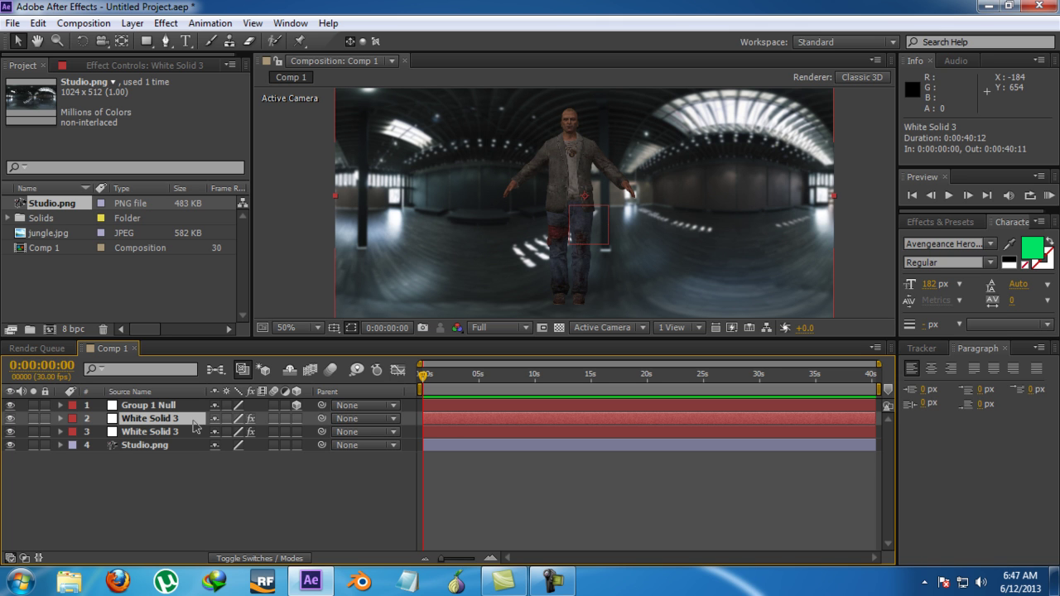
pyautogui.hotkey('ctrl', 'd')
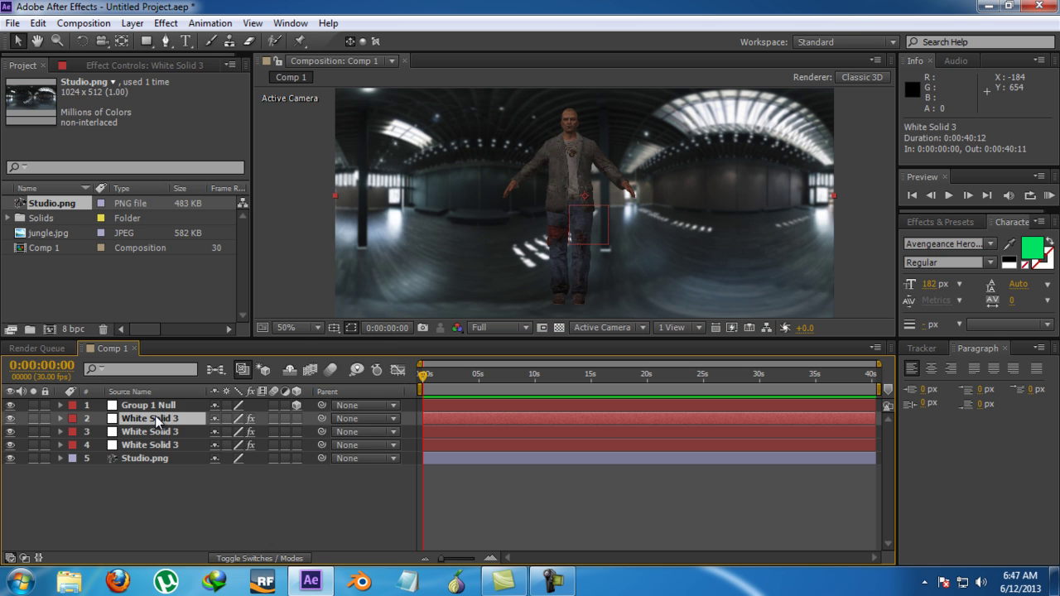
pyautogui.rightClick(156, 423)
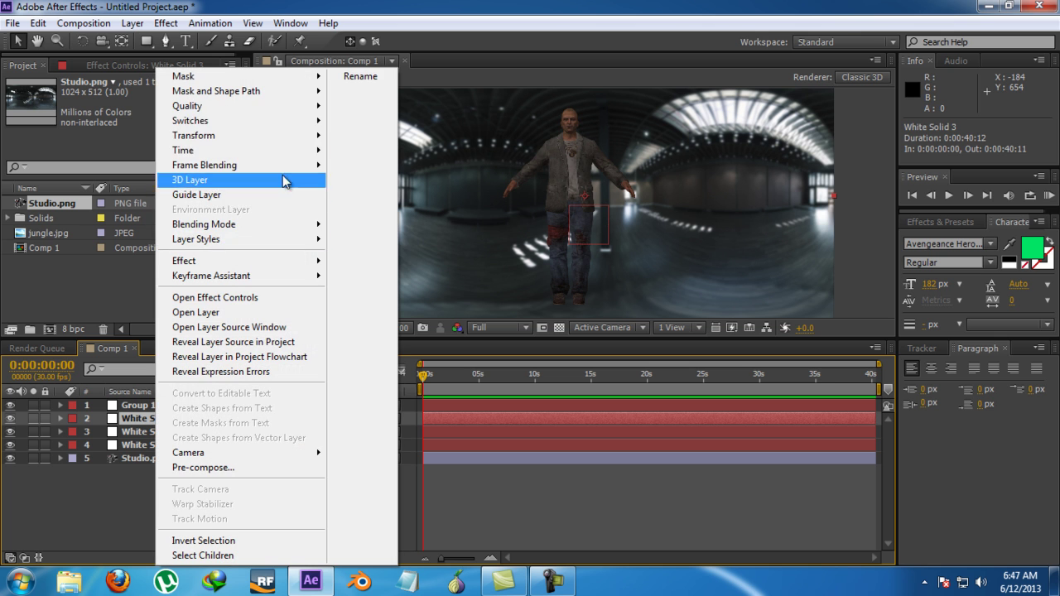
pyautogui.click(386, 79)
pyautogui.write('sp')
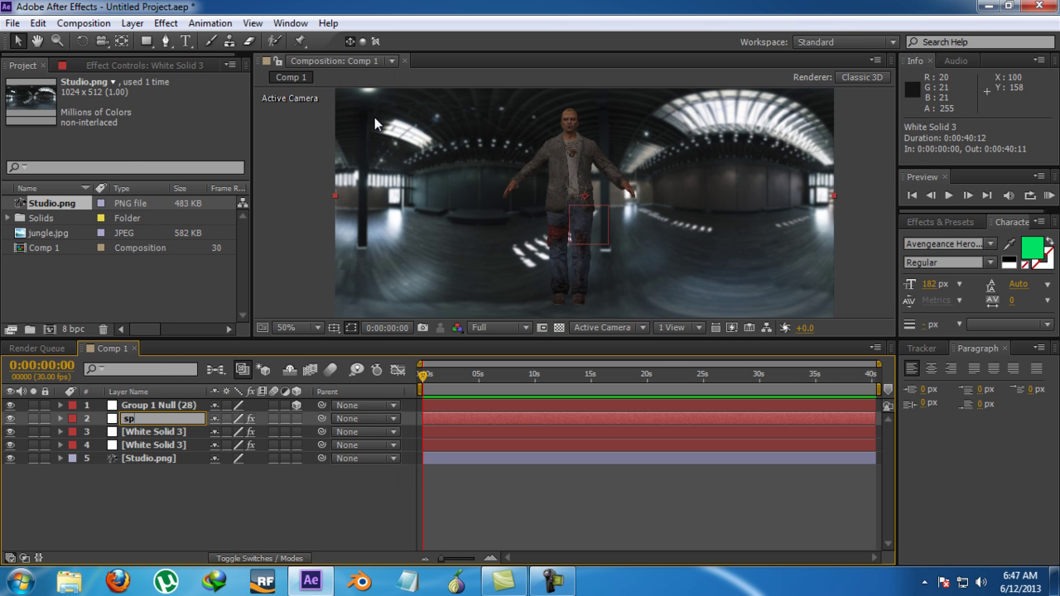
pyautogui.write('ecular')
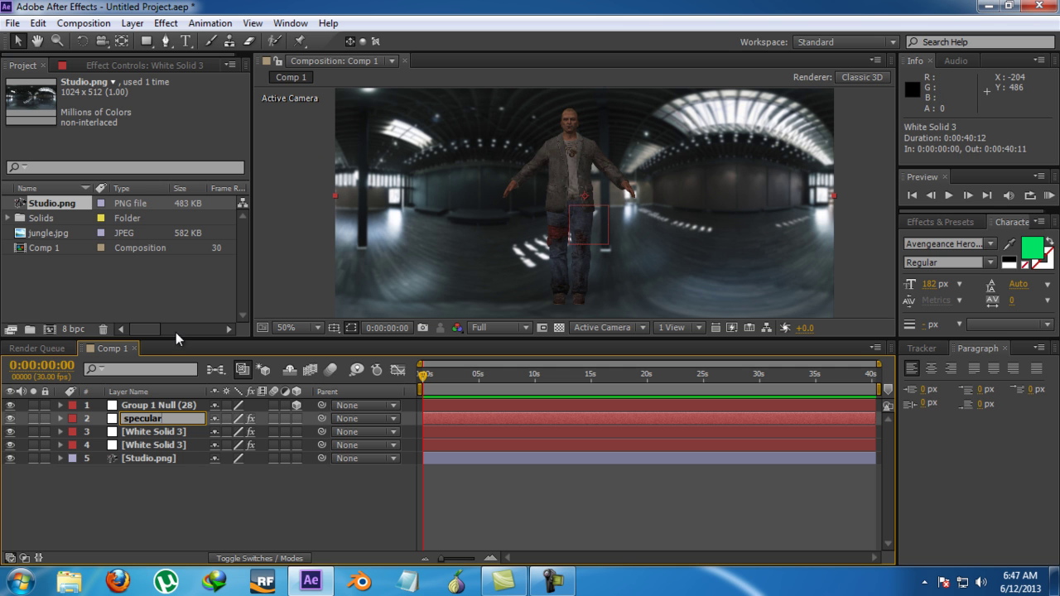
pyautogui.click(171, 428)
# - Rename the remaining two white solids 'diffuse' and 'ambient'
pyautogui.rightClick(171, 428)
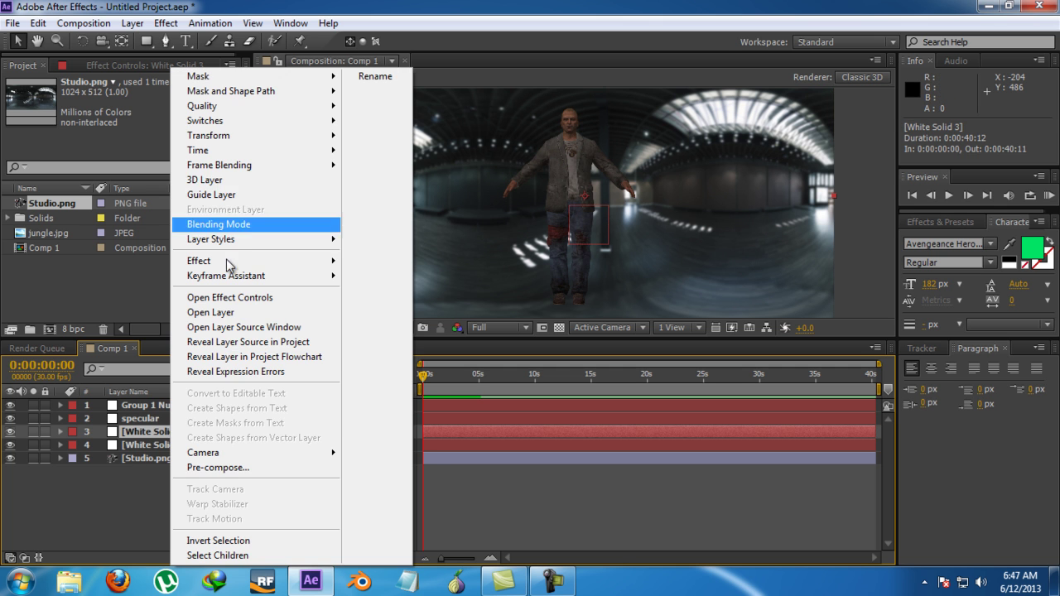
pyautogui.click(377, 78)
pyautogui.write('d')
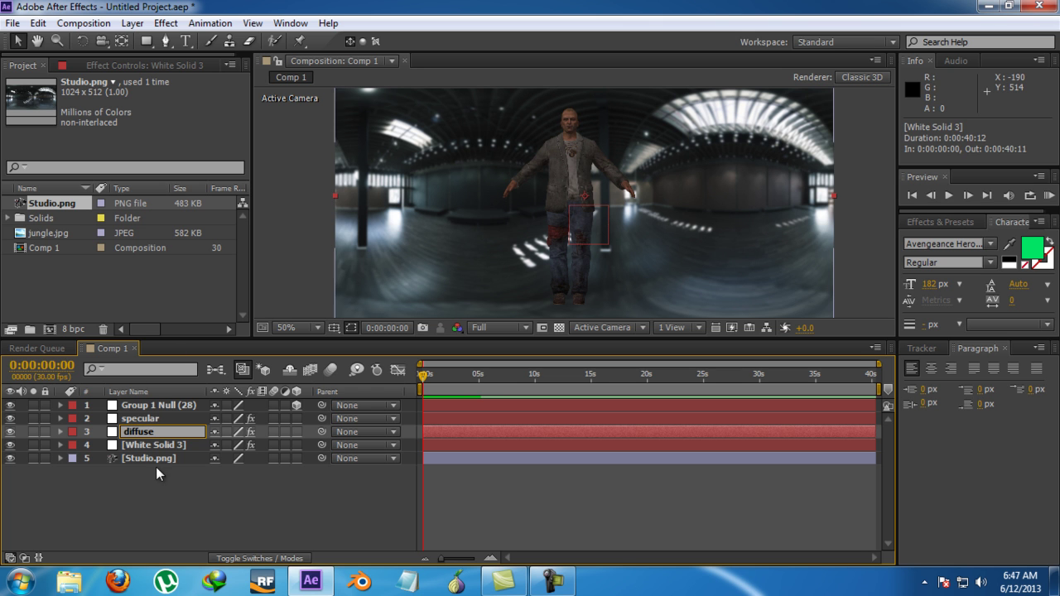
pyautogui.write('iffuse')
pyautogui.click(160, 444)
pyautogui.rightClick(160, 444)
pyautogui.click(355, 74)
pyautogui.write('ambient')
pyautogui.press('Return')
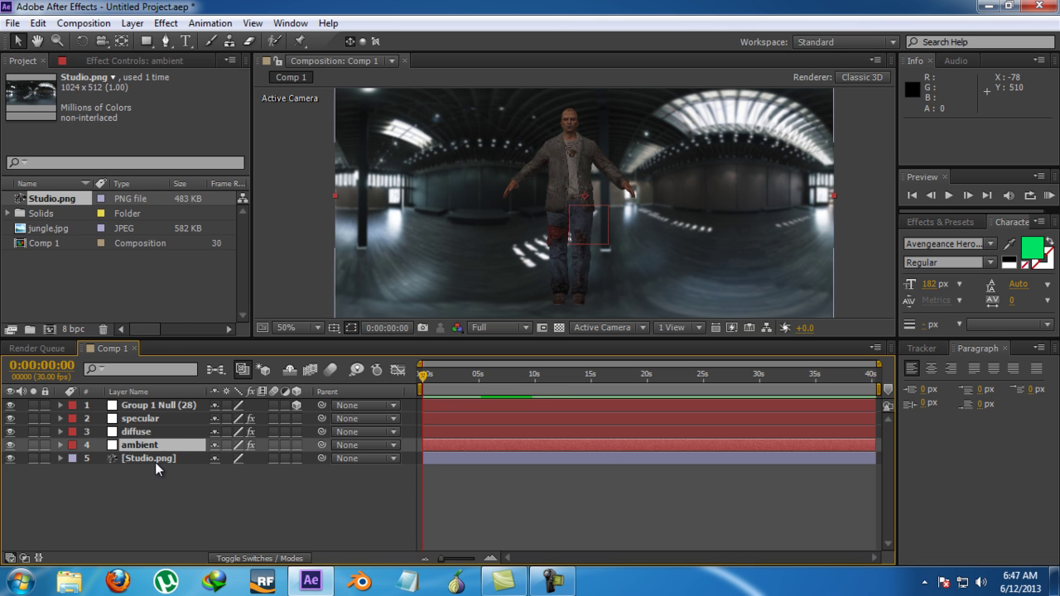
# - Duplicate the Studio.png layer and rename the first copy 'ambient e'
pyautogui.click(155, 462)
pyautogui.hotkey('ctrl', 'd')
pyautogui.hotkey('ctrl', 'd')
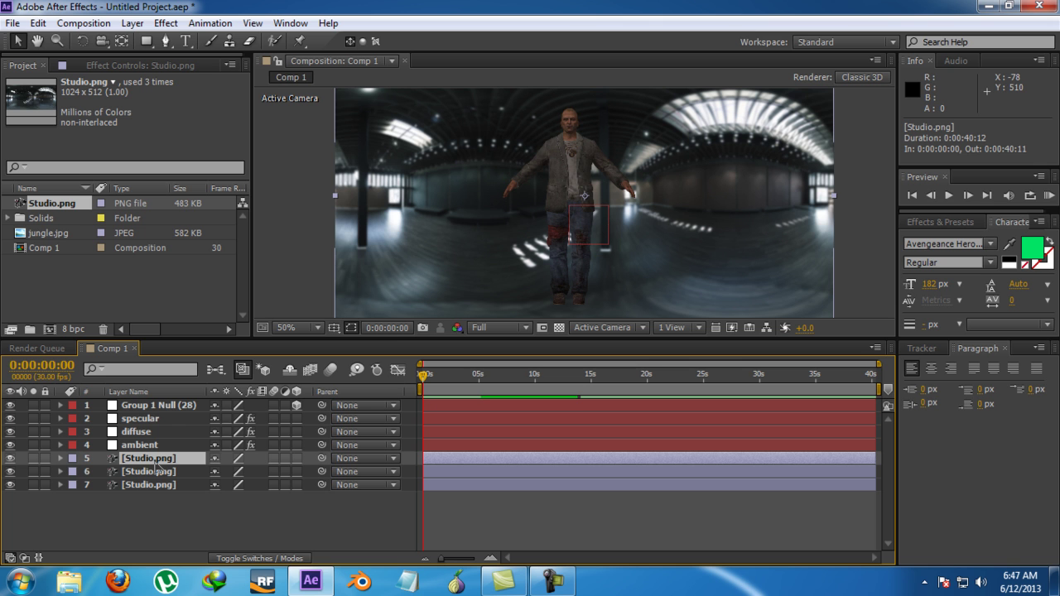
pyautogui.rightClick(155, 462)
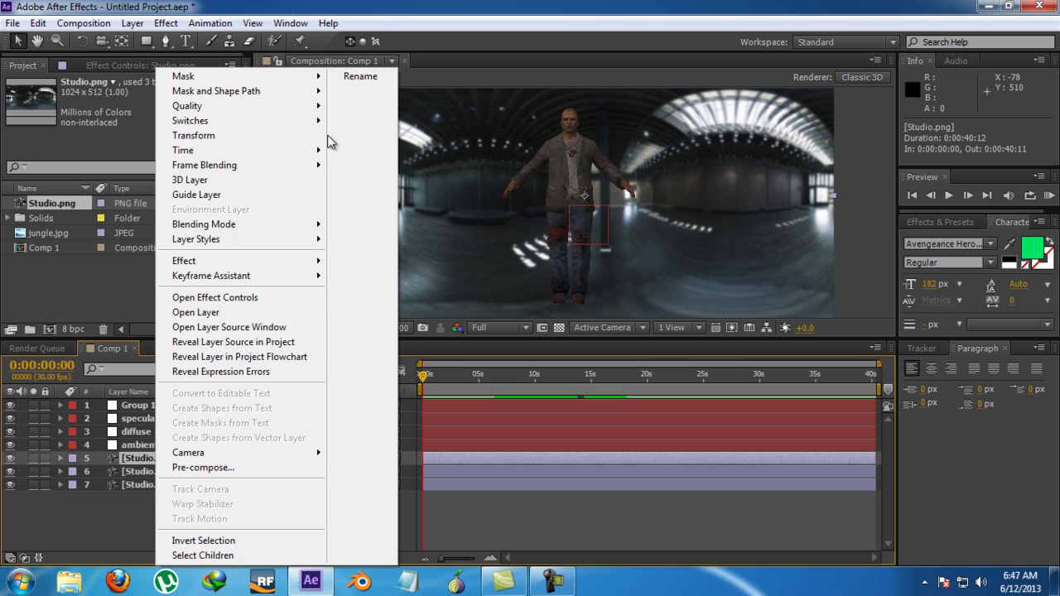
pyautogui.click(370, 75)
pyautogui.write('amb')
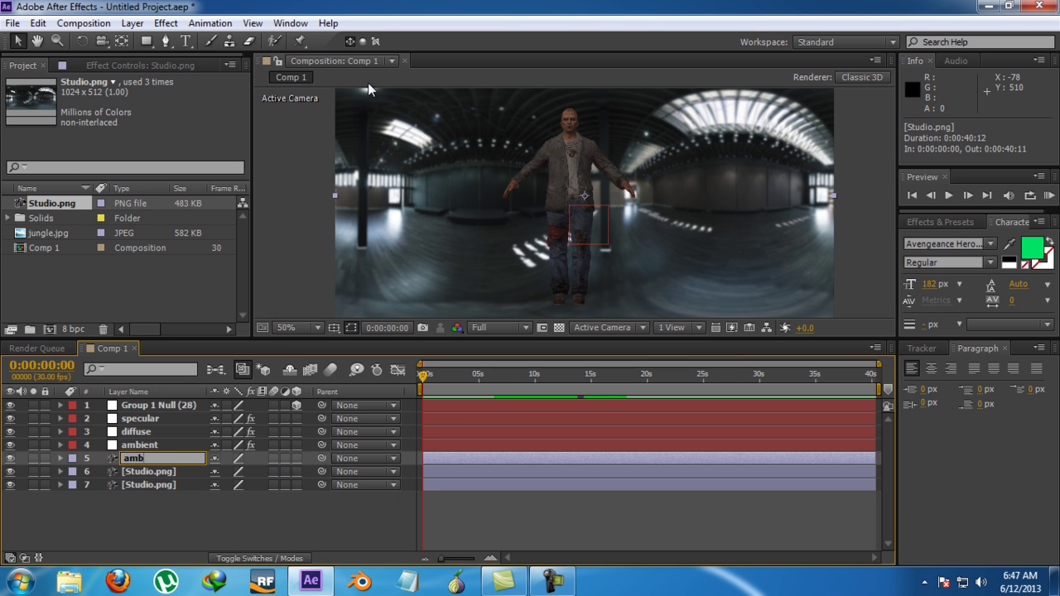
pyautogui.write('ient e')
pyautogui.click(131, 471)
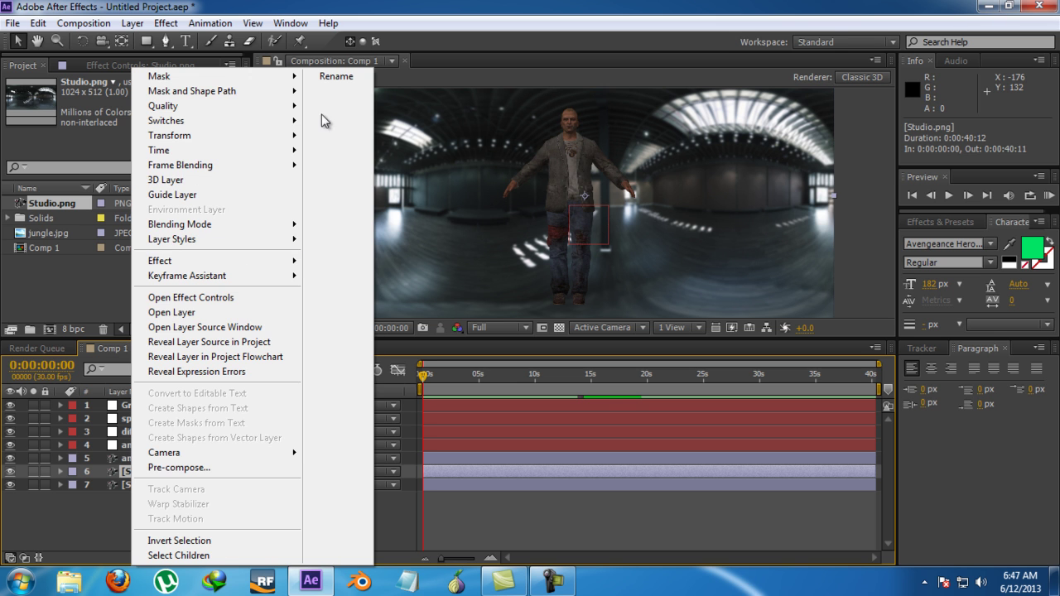
# - Rename the other two Studio.png layers 'diffuse e' and 'specular e'
pyautogui.click(336, 76)
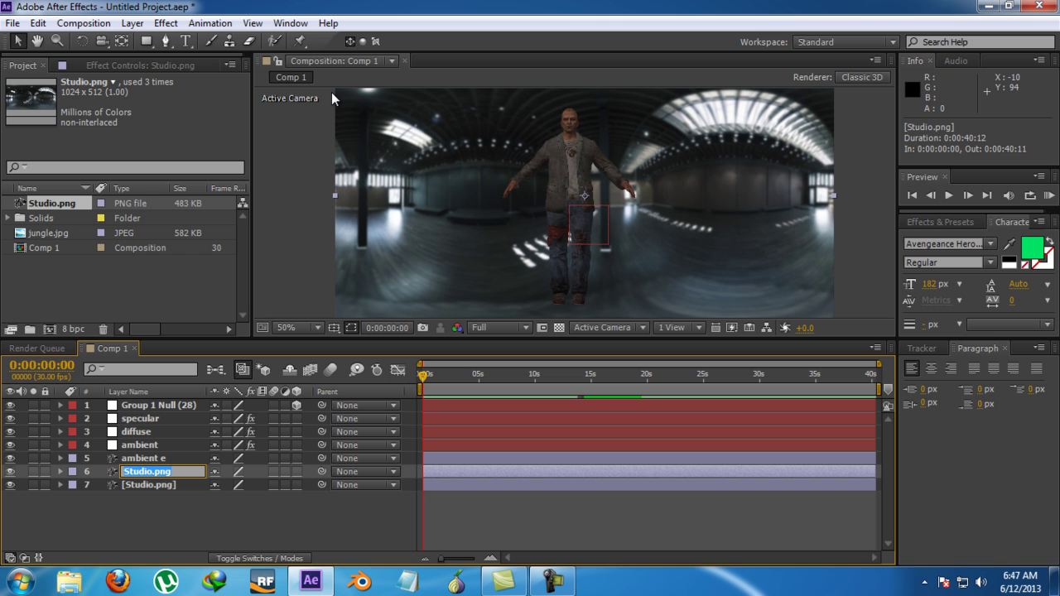
pyautogui.write('diffuse e')
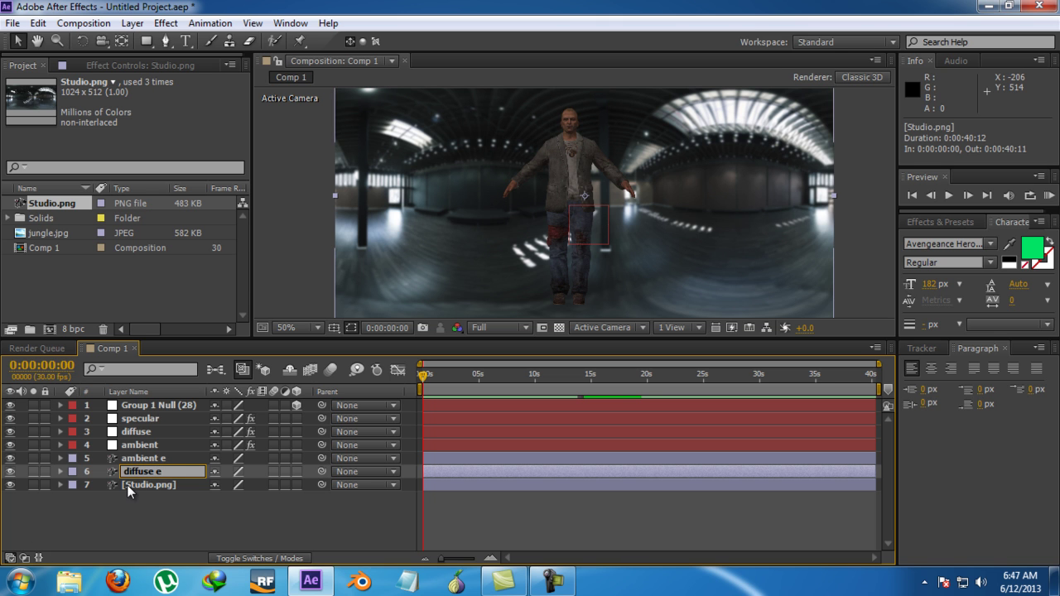
pyautogui.click(128, 484)
pyautogui.rightClick(127, 484)
pyautogui.click(345, 82)
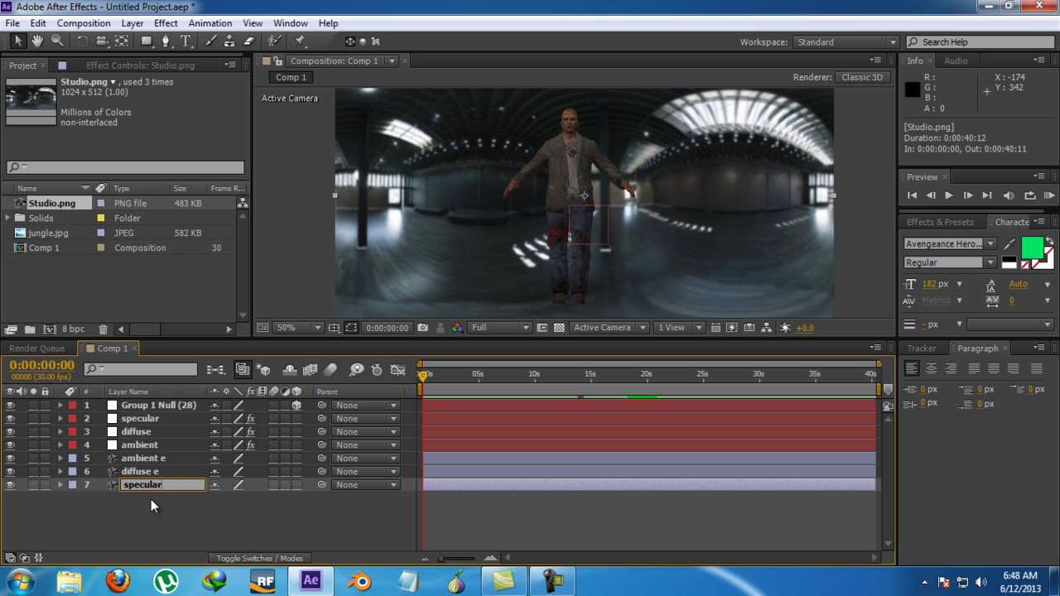
pyautogui.write('specular e')
pyautogui.click(162, 522)
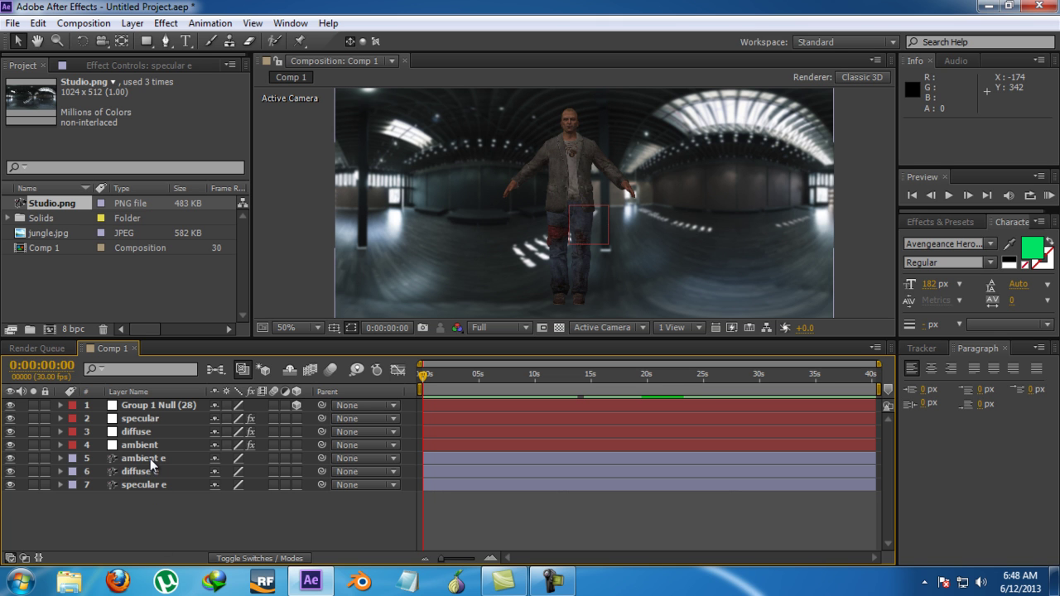
# - Show the Modes columns and pre-compose diffuse e, moving all attributes into the new comp
pyautogui.click(260, 558)
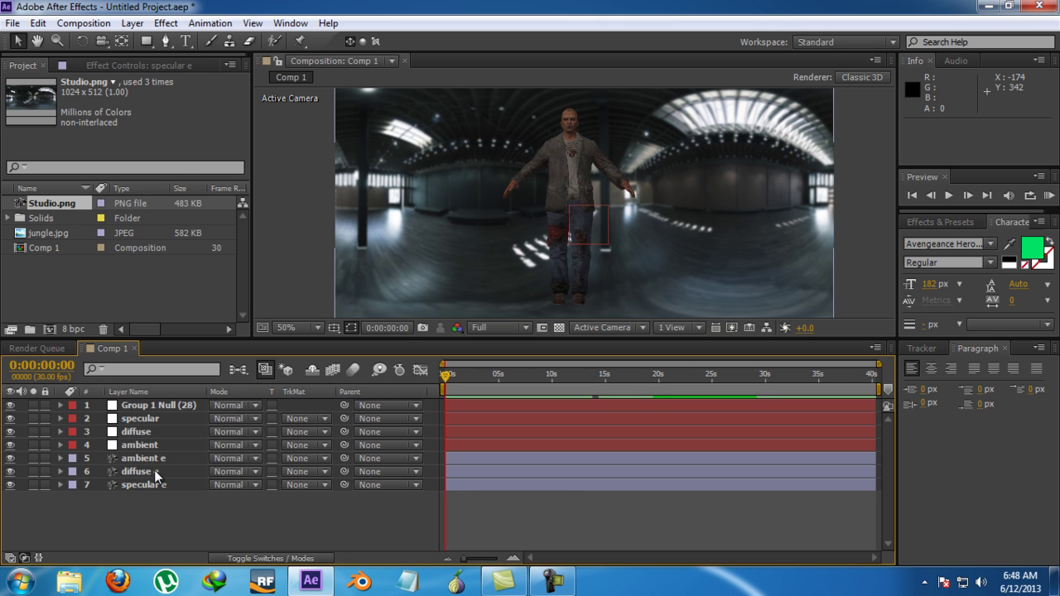
pyautogui.click(154, 470)
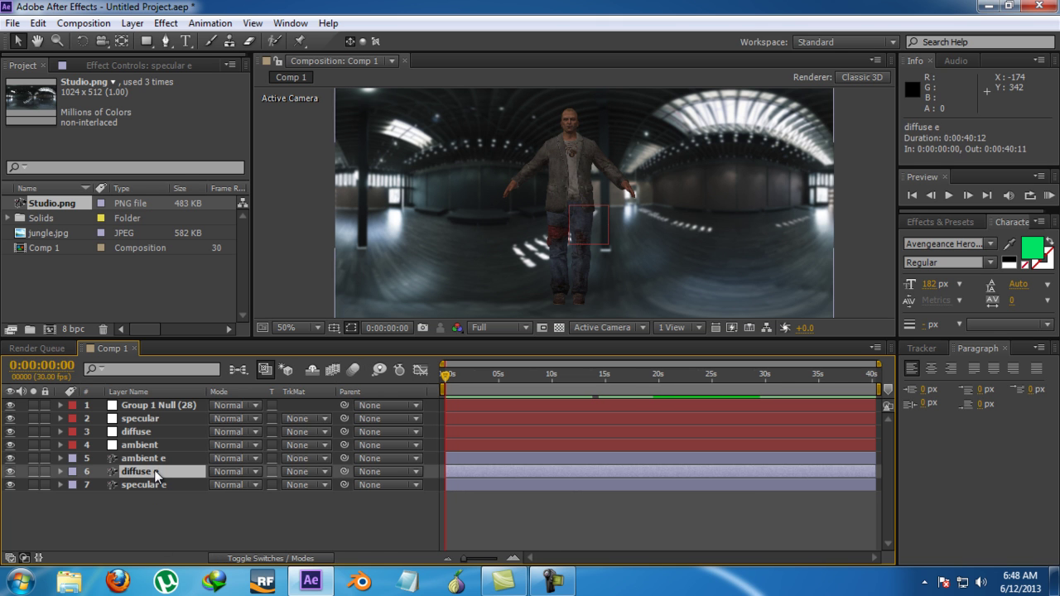
pyautogui.click(132, 26)
pyautogui.click(191, 579)
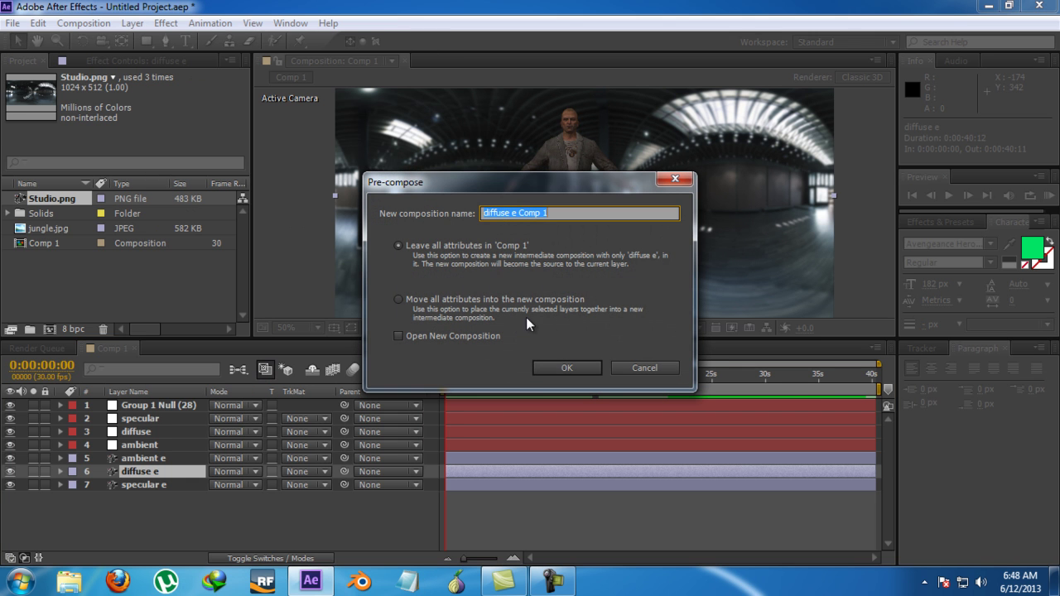
pyautogui.click(439, 298)
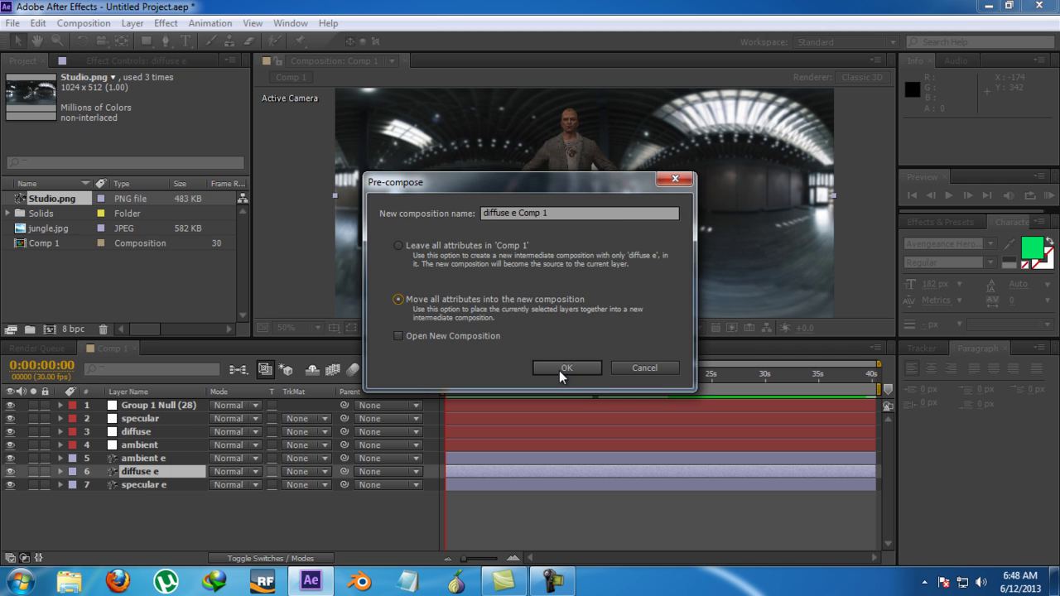
pyautogui.click(559, 369)
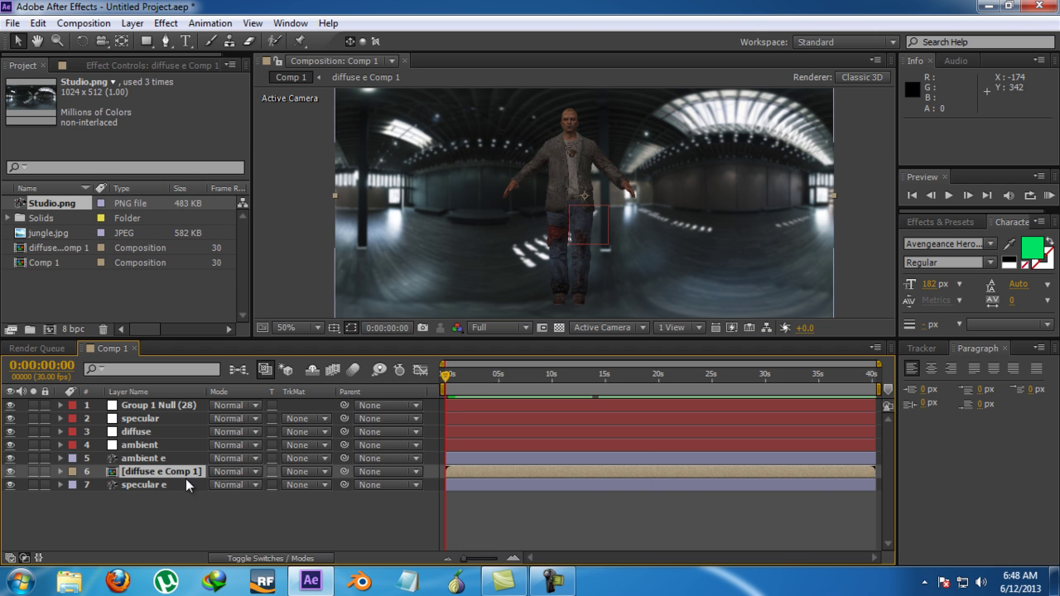
# - Pre-compose the specular e layer the same way into specular e Comp 1
pyautogui.click(159, 484)
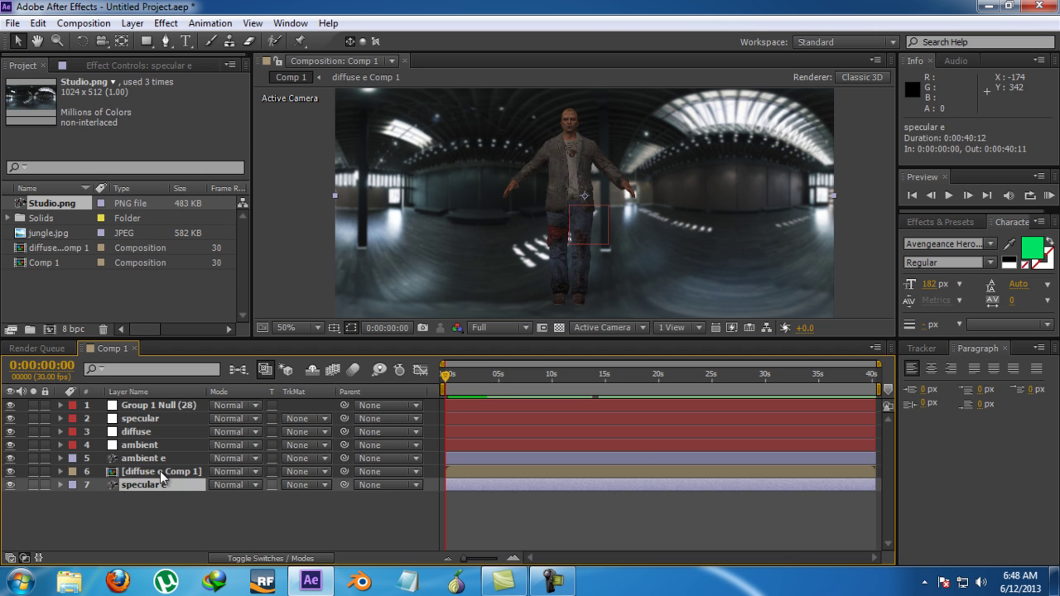
pyautogui.click(131, 23)
pyautogui.click(257, 586)
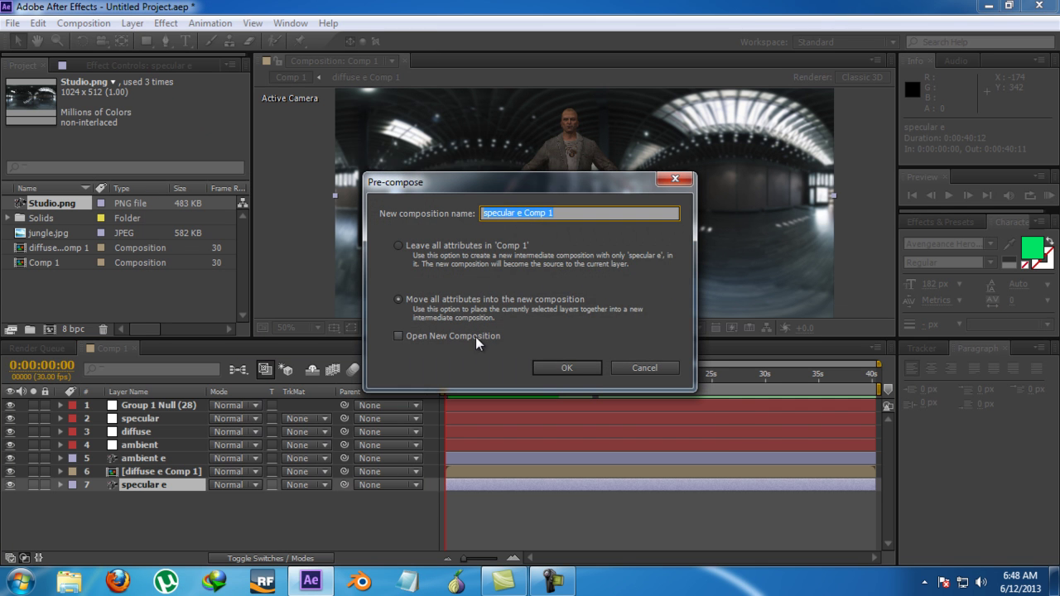
pyautogui.click(566, 368)
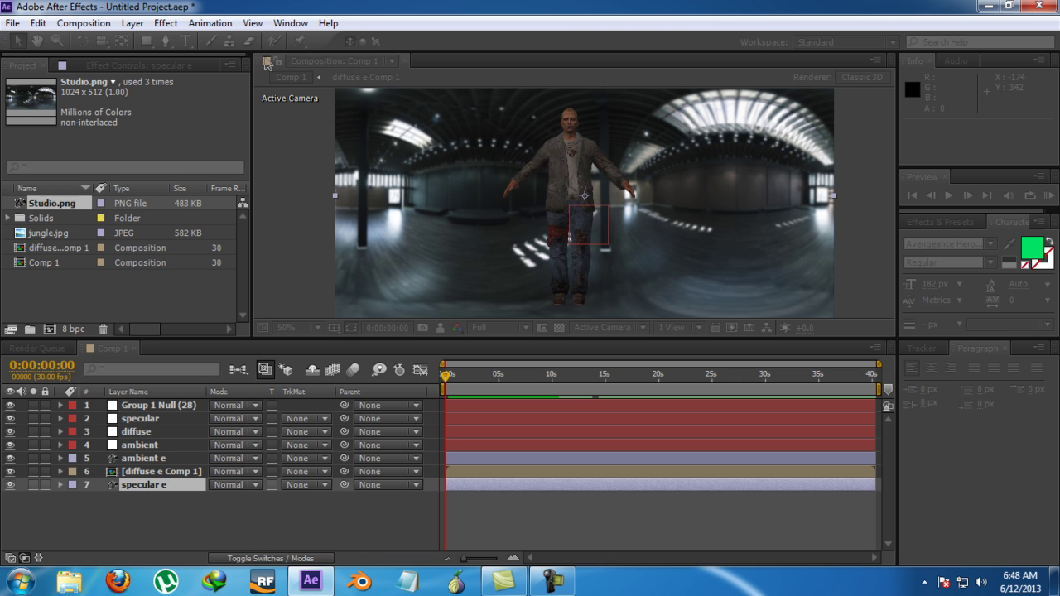
pyautogui.click(128, 457)
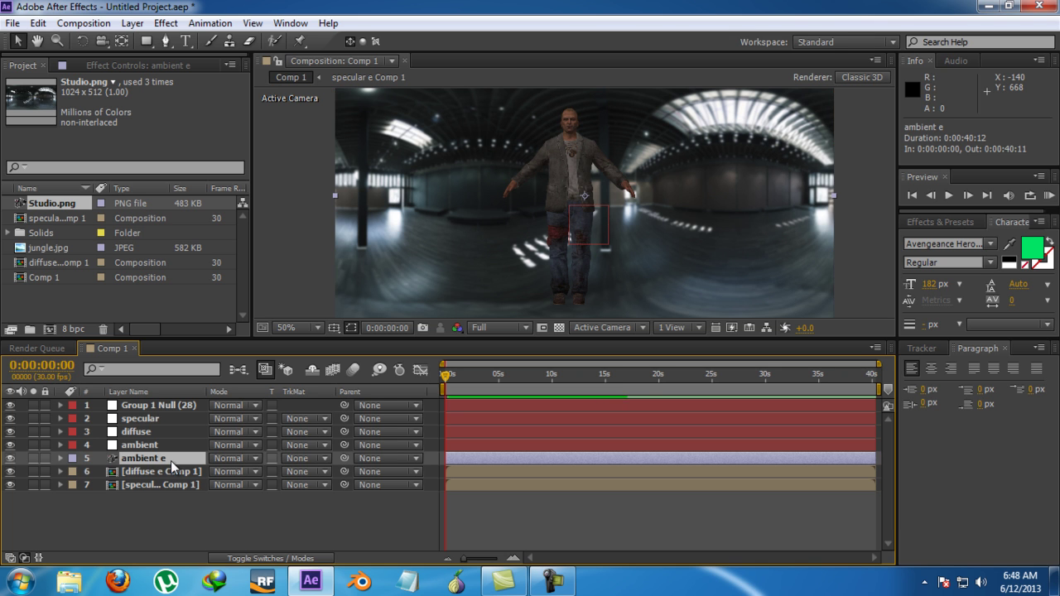
# - Set the ambient layer's Element environment override layer to ambient e
pyautogui.click(143, 445)
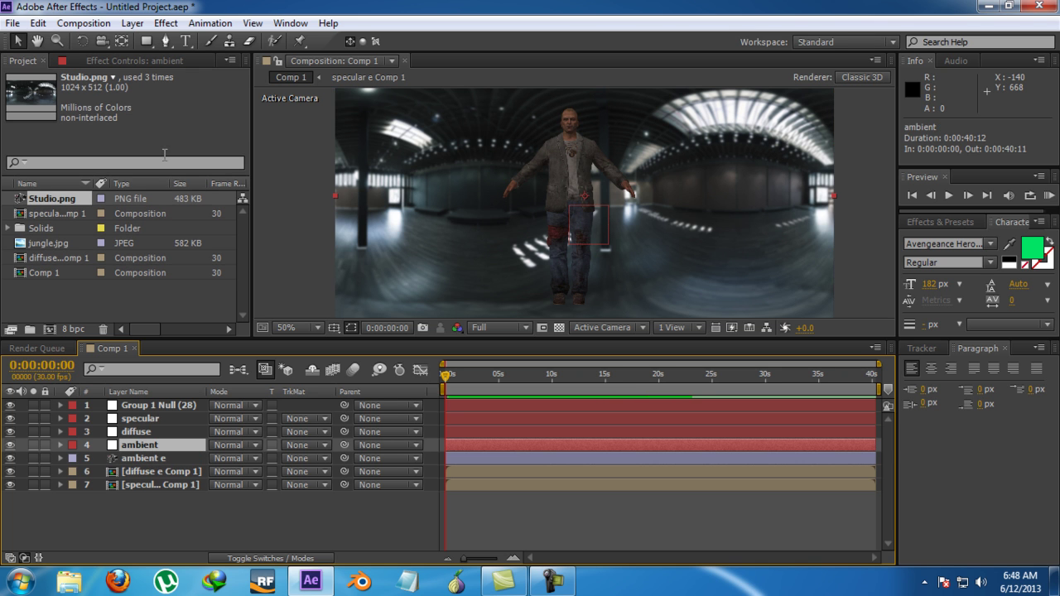
pyautogui.click(158, 62)
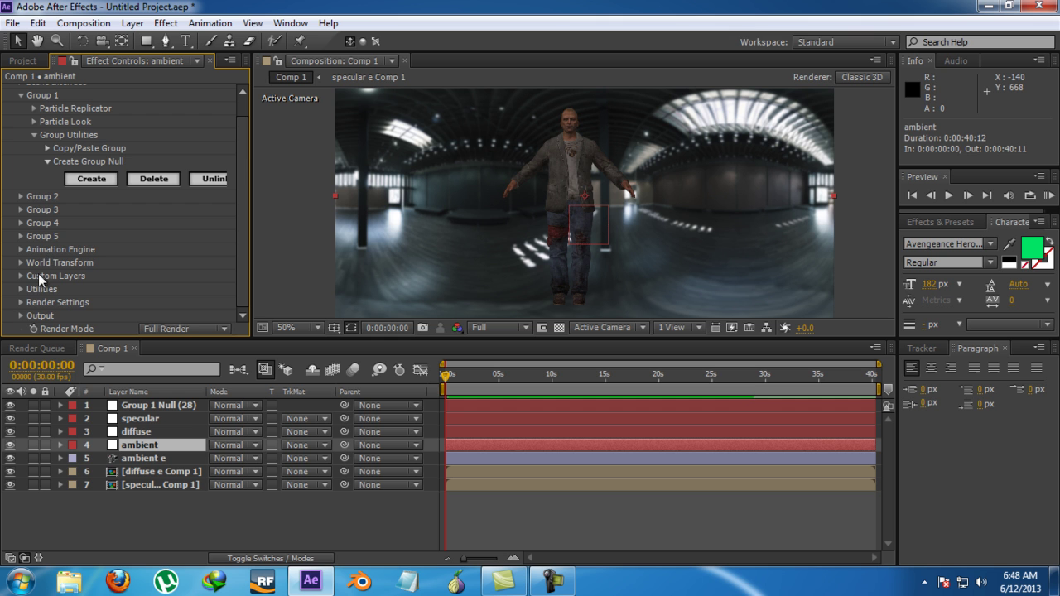
pyautogui.click(21, 299)
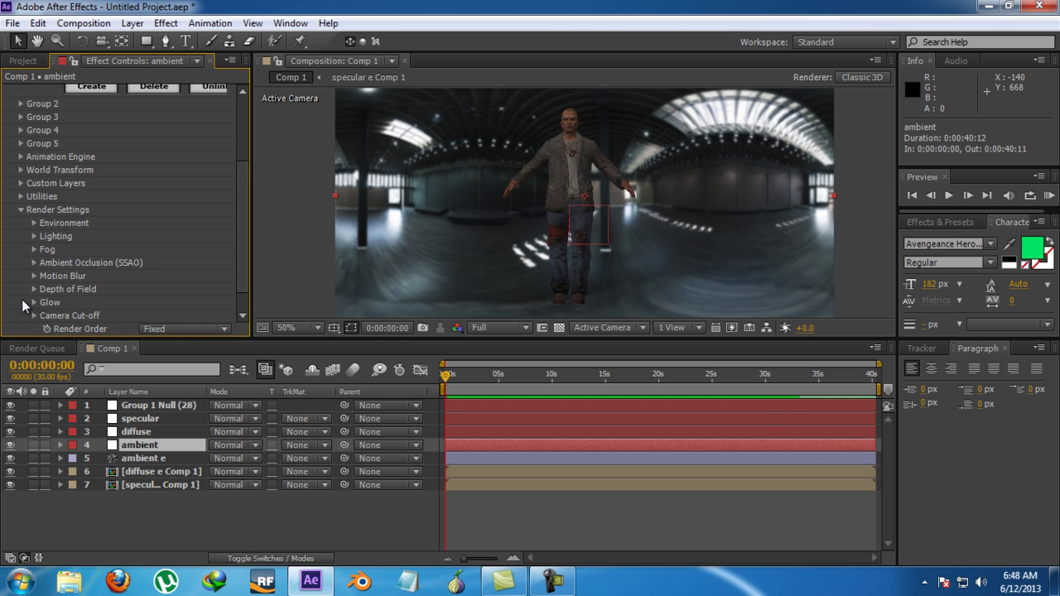
pyautogui.click(33, 222)
pyautogui.click(155, 236)
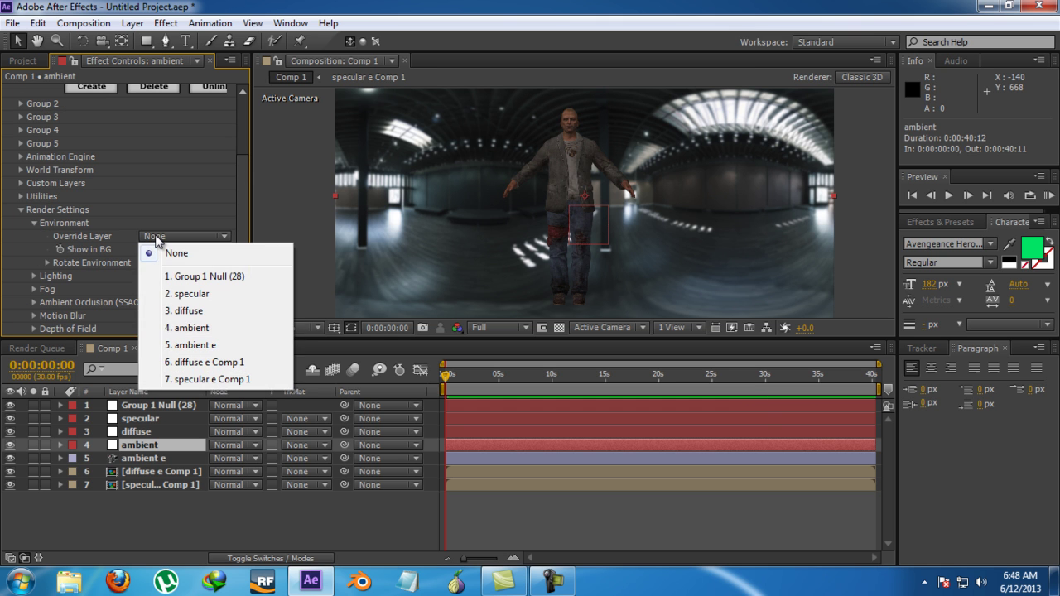
pyautogui.click(208, 352)
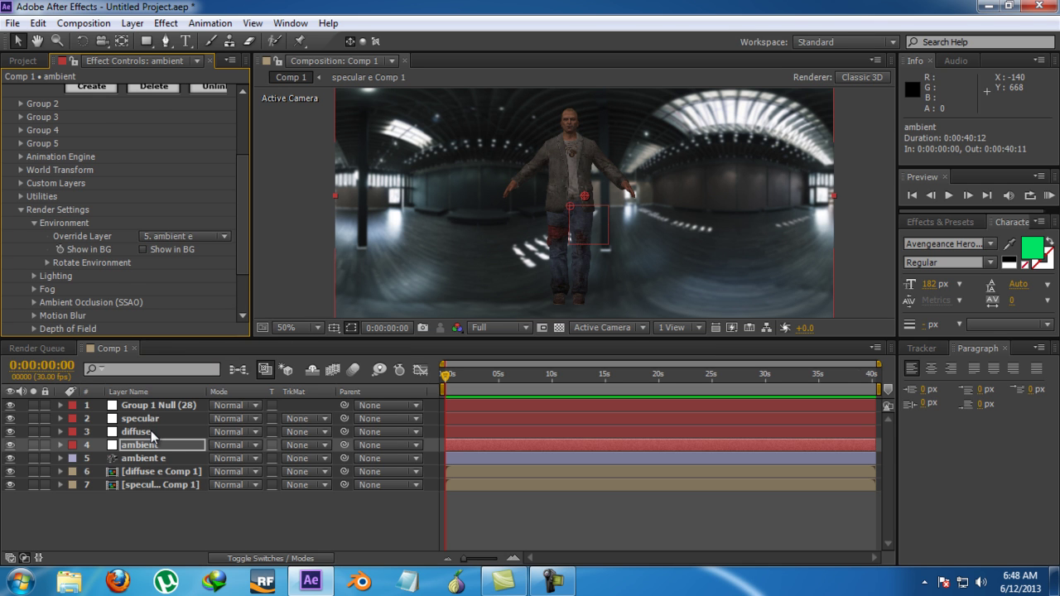
# - Set the diffuse layer's Element environment override layer to diffuse e Comp 1
pyautogui.click(151, 431)
pyautogui.scroll(-1, 33, 285)
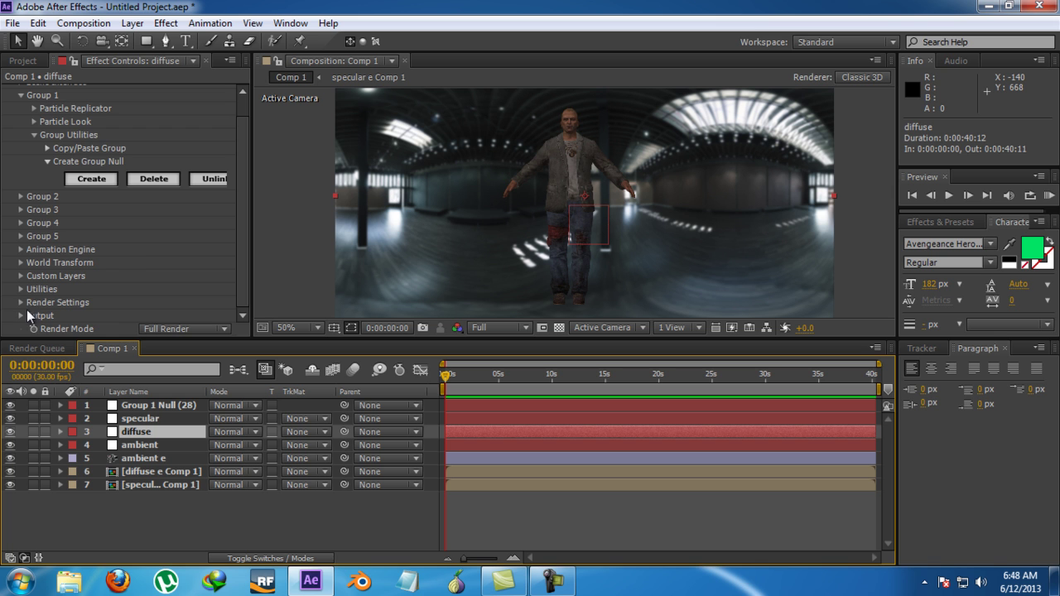
pyautogui.click(20, 301)
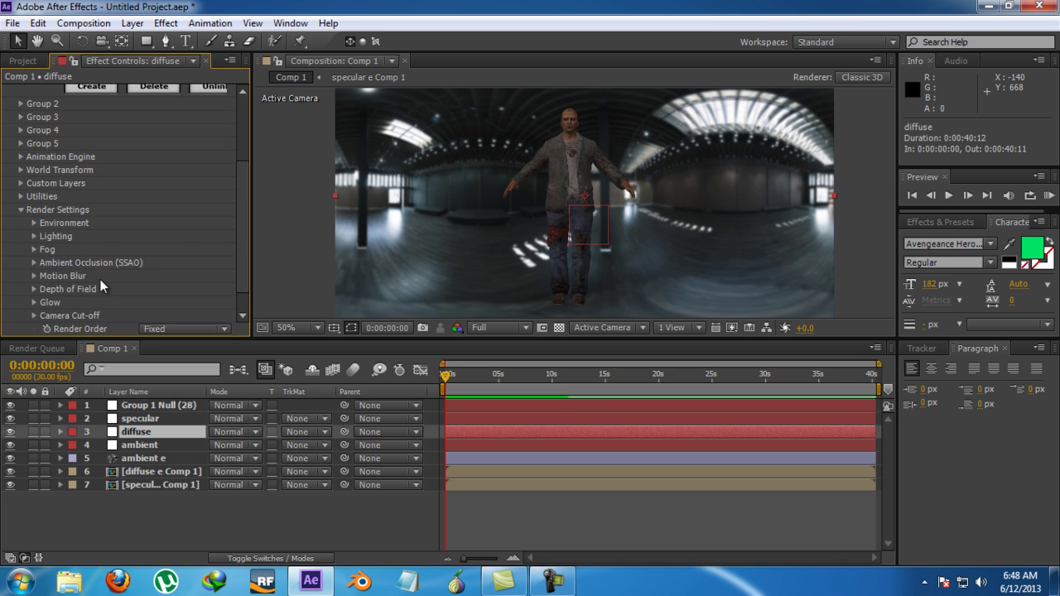
pyautogui.click(34, 223)
pyautogui.click(184, 236)
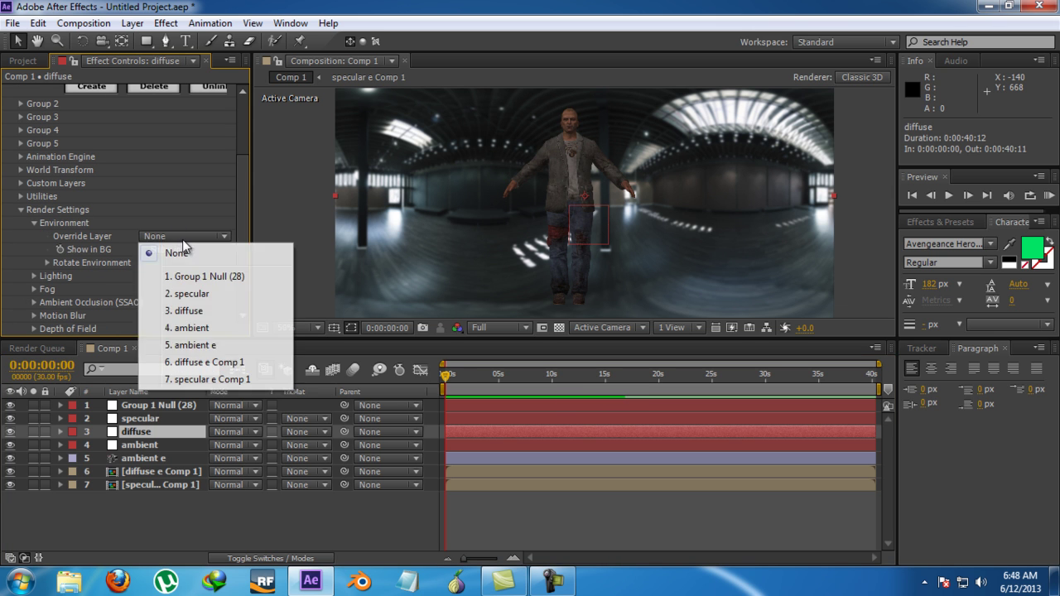
pyautogui.click(190, 362)
# - Set the specular layer's environment override to specular e Comp 1, then open diffuse e Comp 1
pyautogui.click(153, 422)
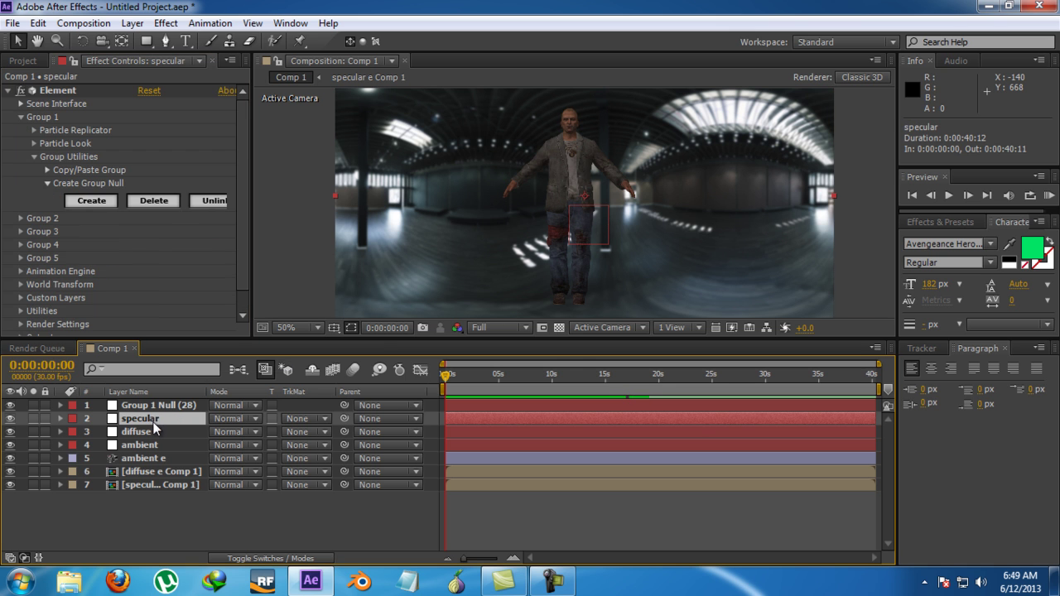
pyautogui.scroll(-1, 49, 257)
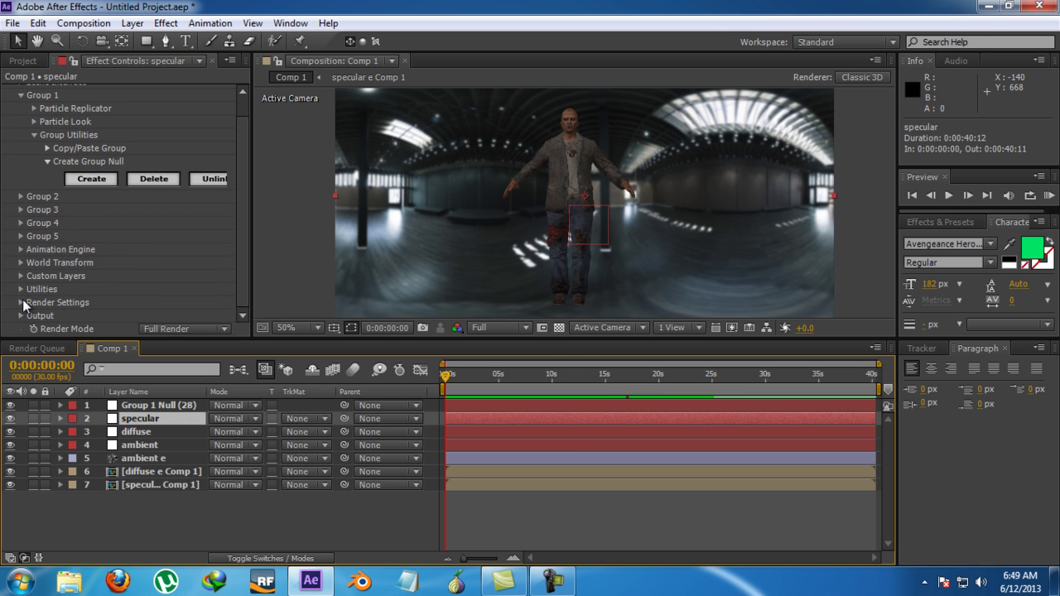
pyautogui.click(22, 303)
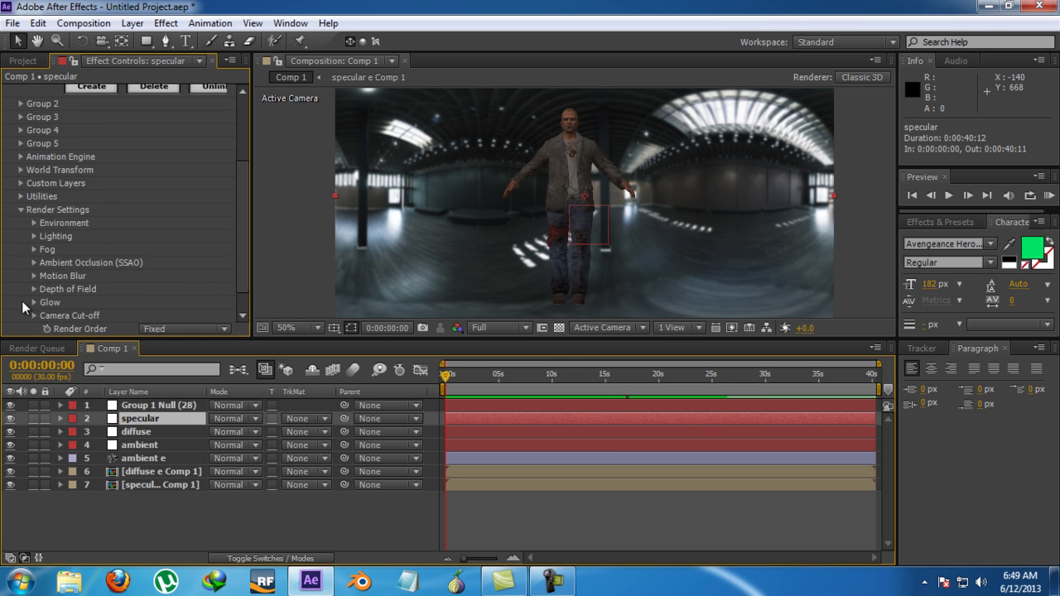
pyautogui.click(34, 224)
pyautogui.click(157, 236)
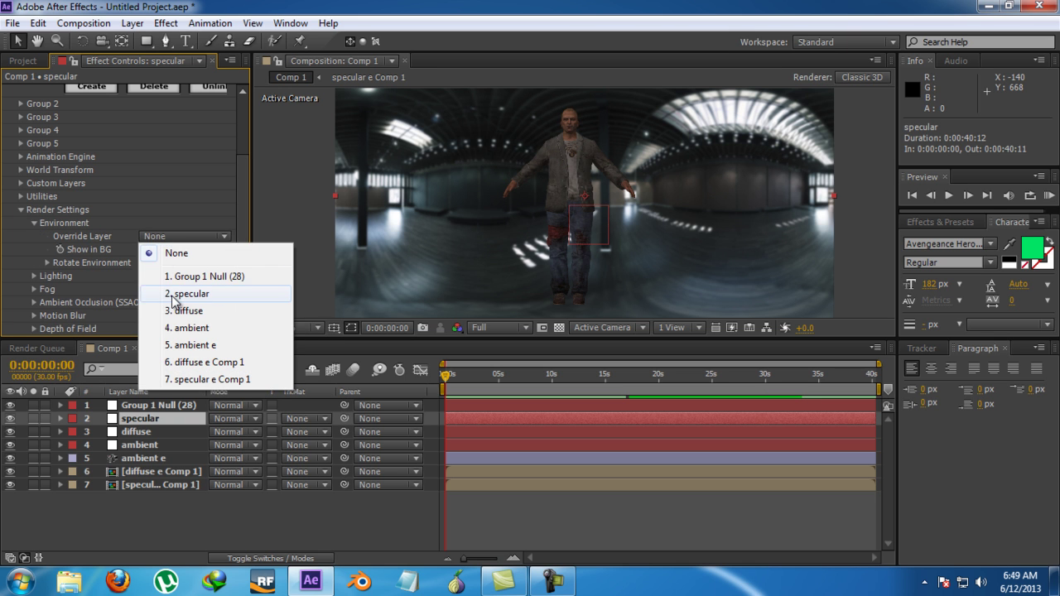
pyautogui.click(173, 302)
pyautogui.click(173, 237)
pyautogui.click(182, 379)
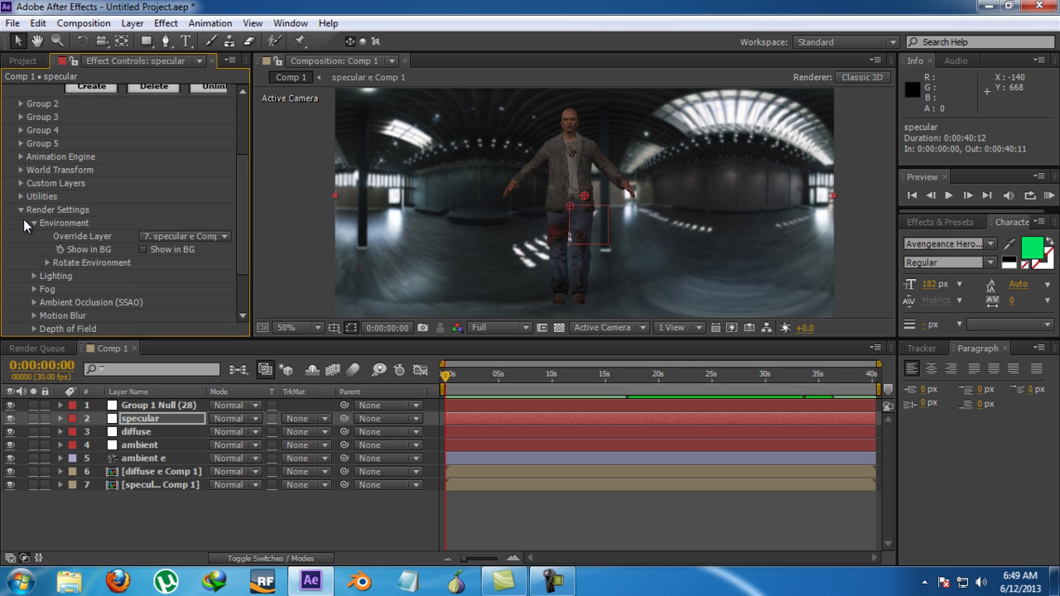
pyautogui.click(34, 222)
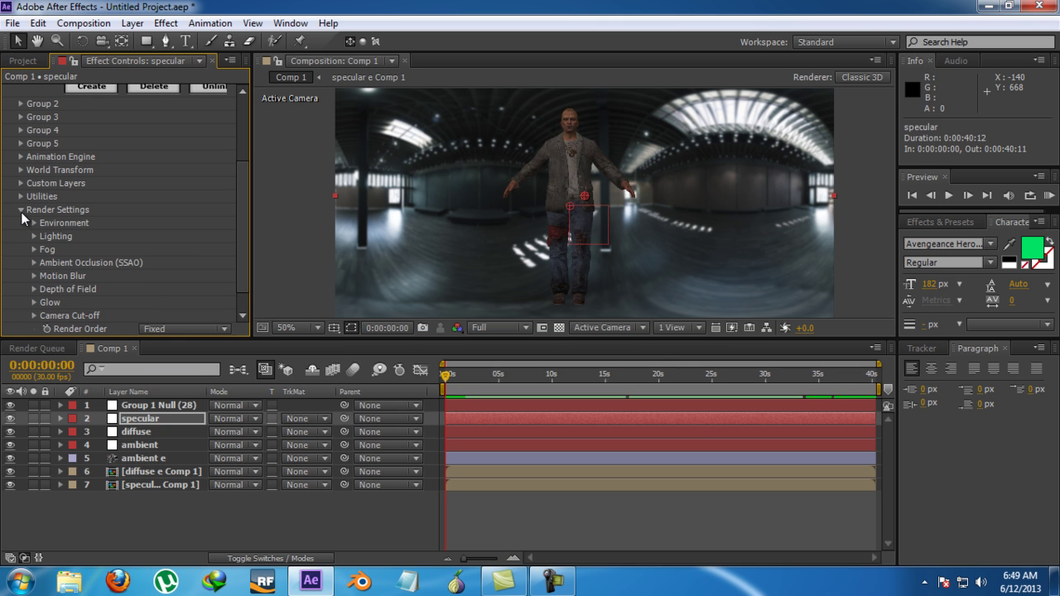
pyautogui.click(20, 212)
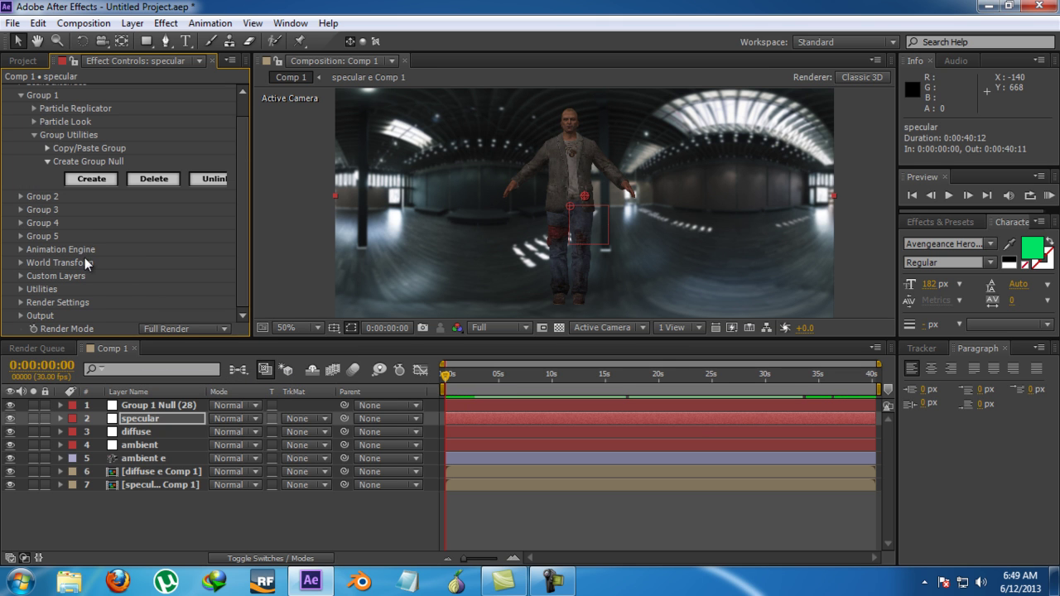
pyautogui.doubleClick(142, 469)
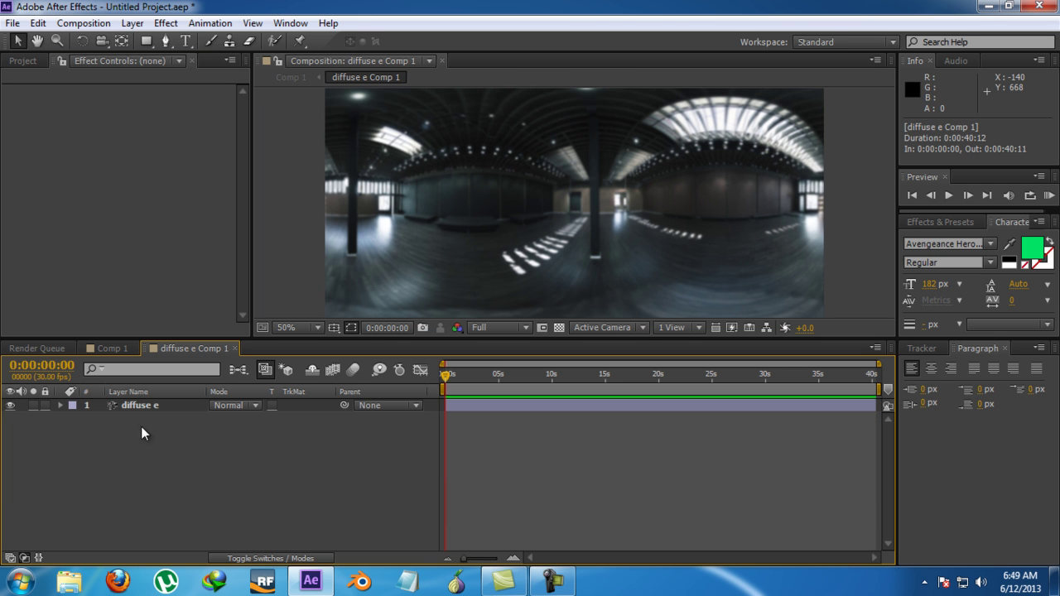
# - Change diffuse e Comp 1's composition size to 8 × 4 px
pyautogui.click(83, 23)
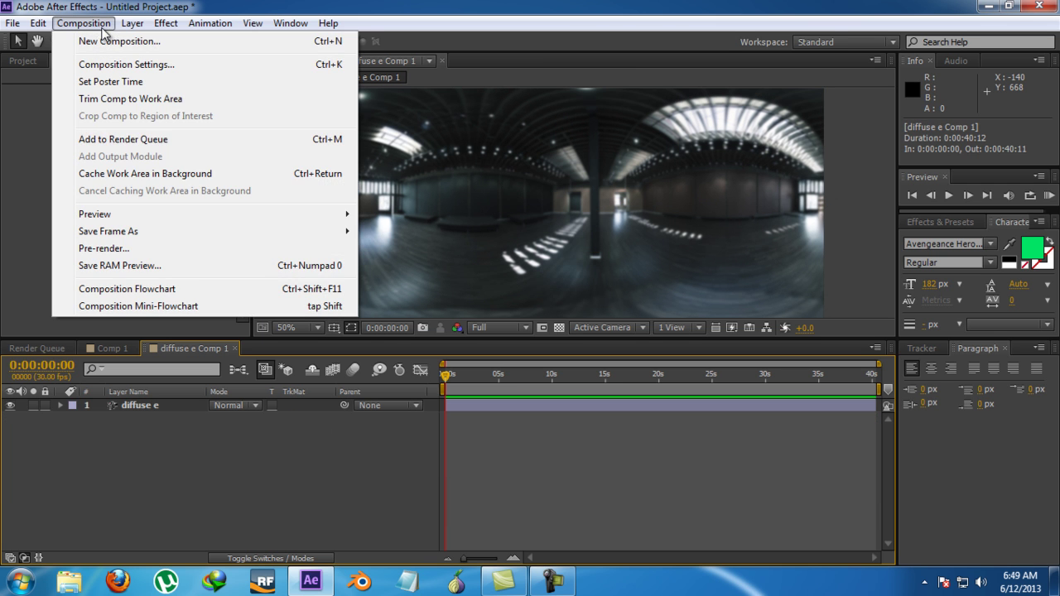
pyautogui.click(109, 64)
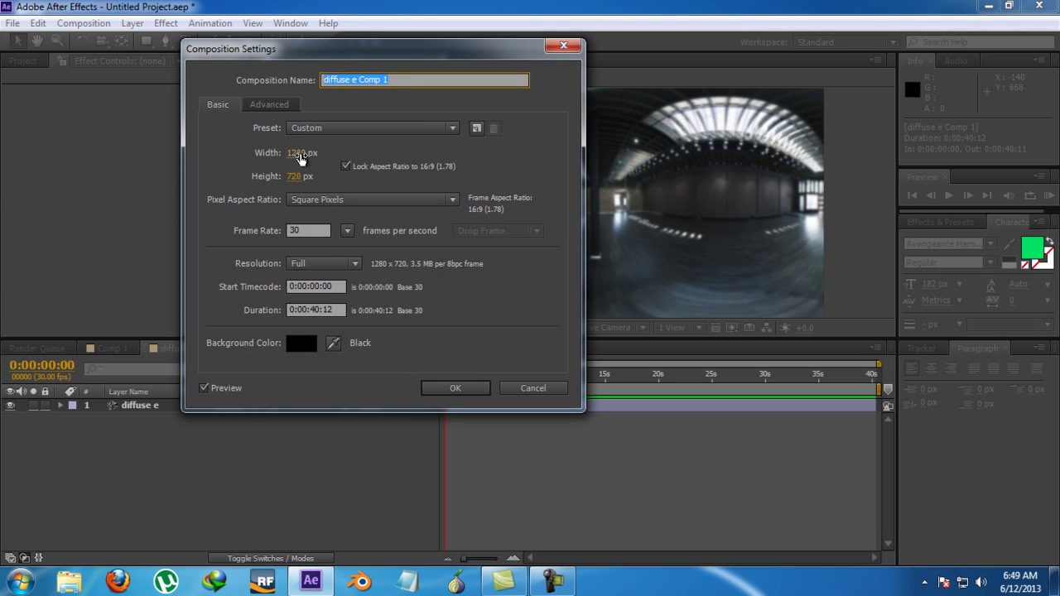
pyautogui.click(299, 153)
pyautogui.write('8')
pyautogui.click(345, 167)
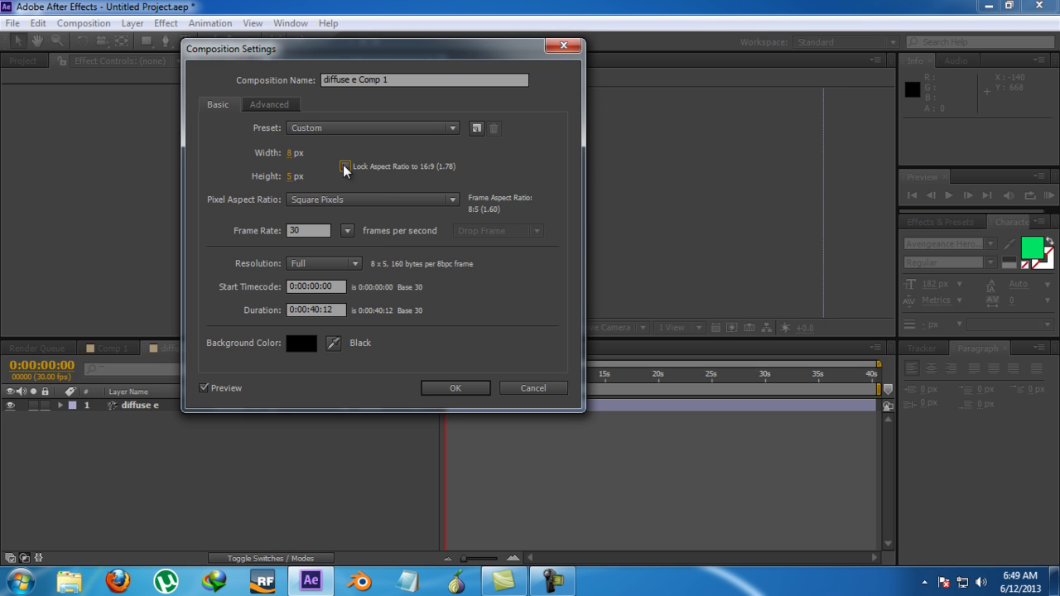
pyautogui.click(294, 177)
pyautogui.write('4')
pyautogui.press('Return')
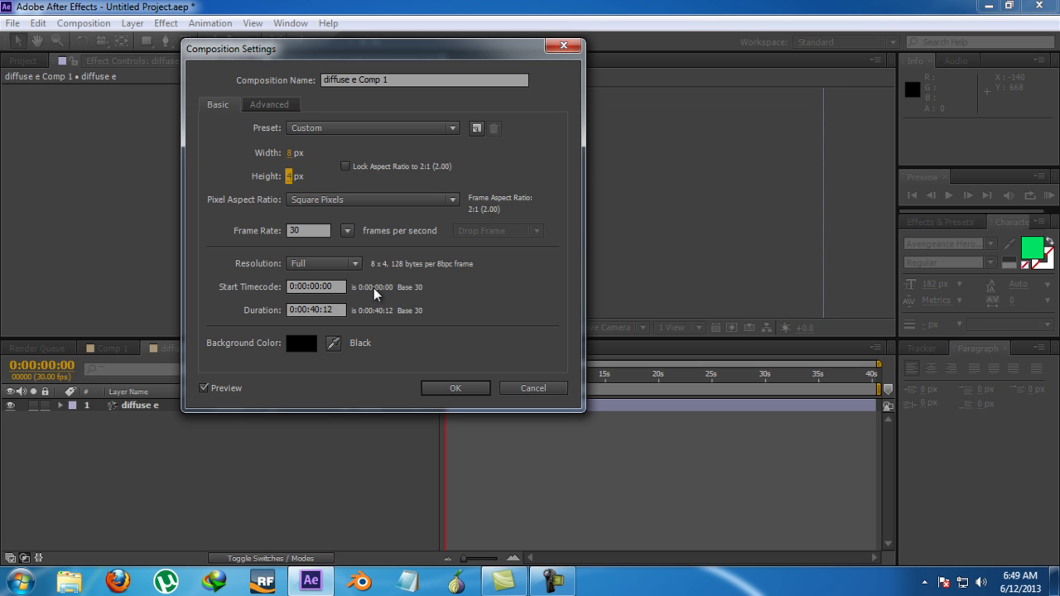
pyautogui.click(454, 388)
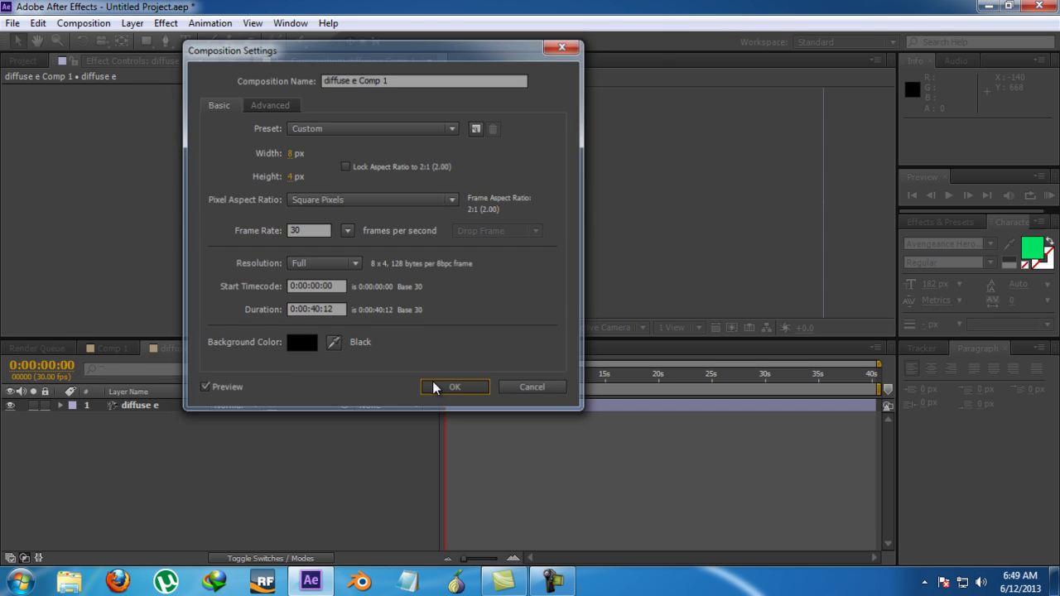
# - Fit the diffuse e layer to the new 8 × 4 composition
pyautogui.click(139, 405)
pyautogui.rightClick(139, 406)
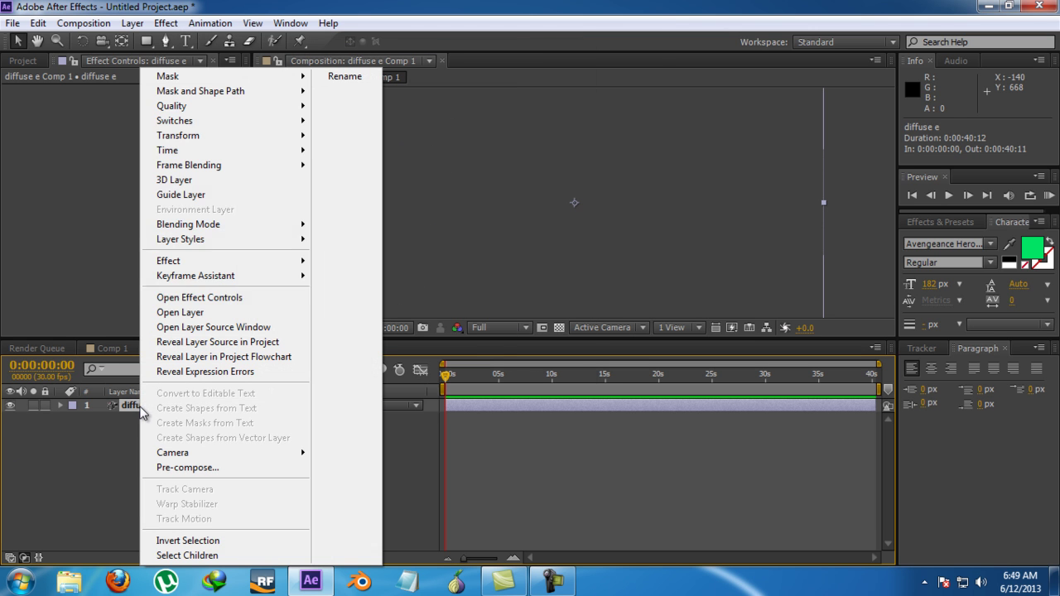
pyautogui.moveTo(306, 136)
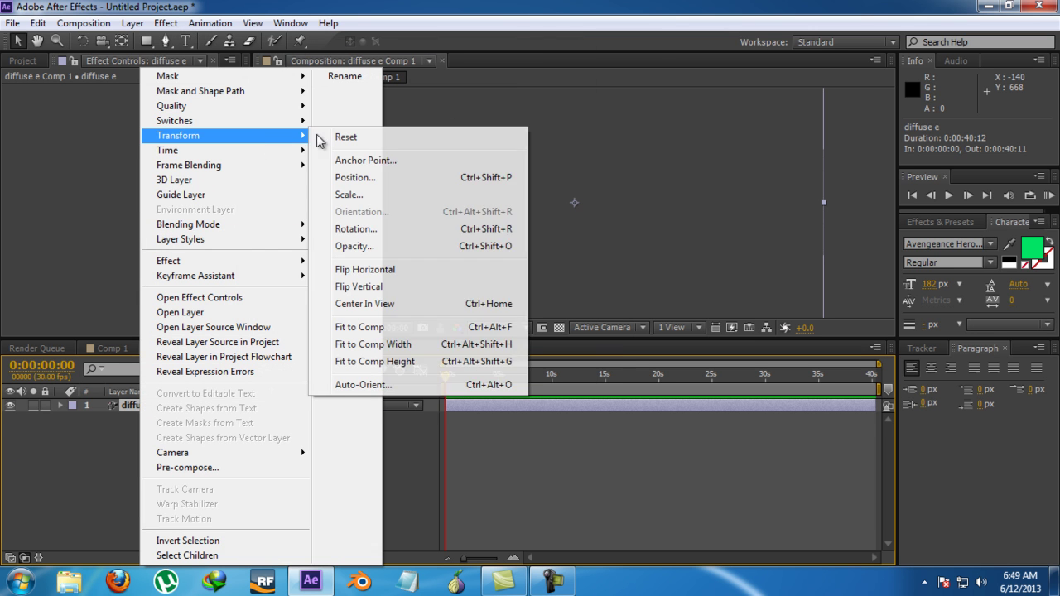
pyautogui.click(414, 327)
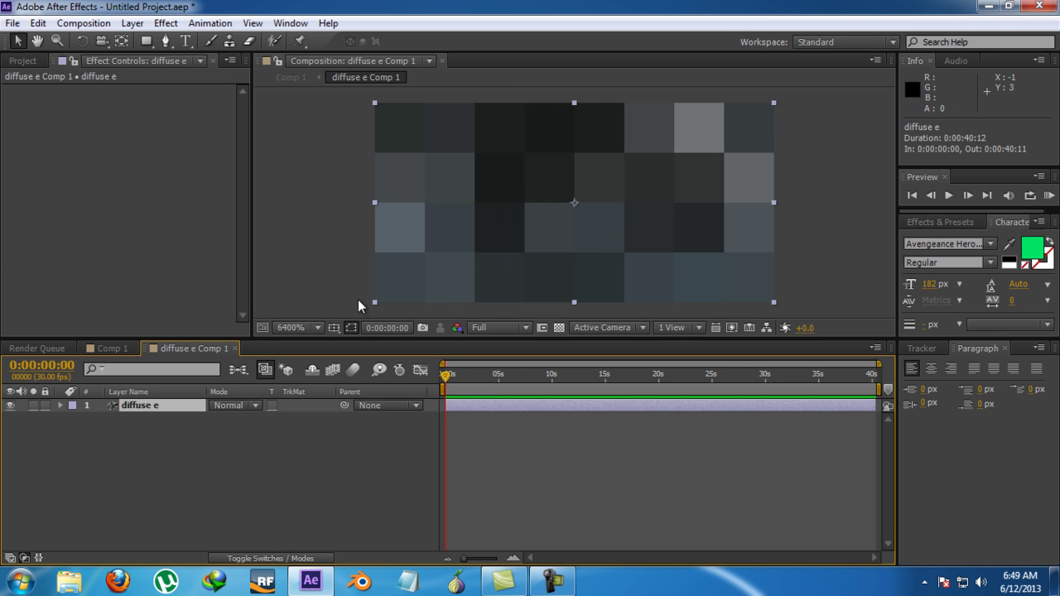
# - Return to Comp 1 and open Element's Scene Setup for the diffuse layer
pyautogui.click(102, 349)
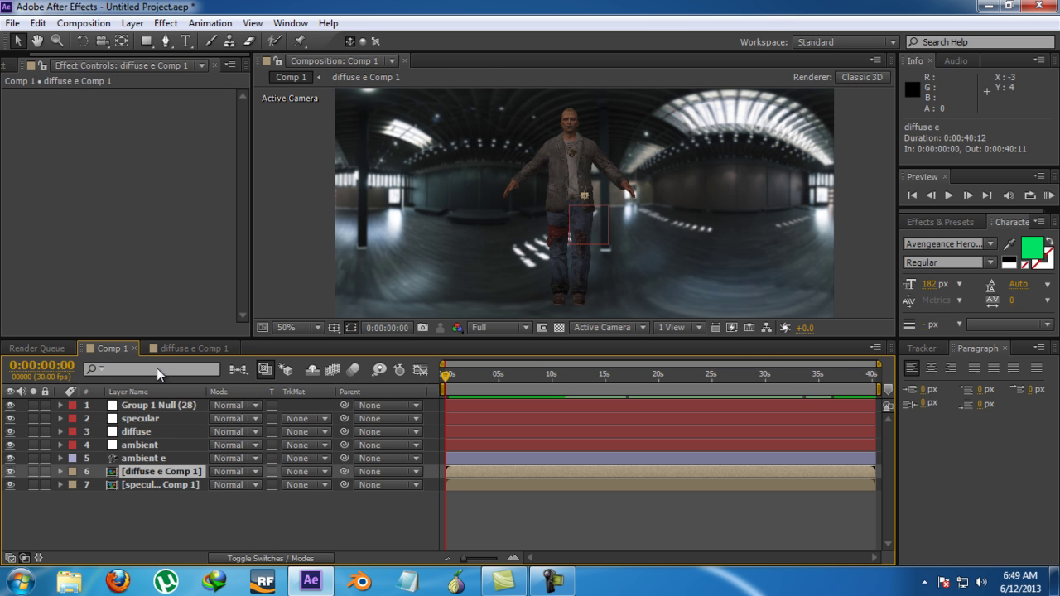
pyautogui.click(140, 433)
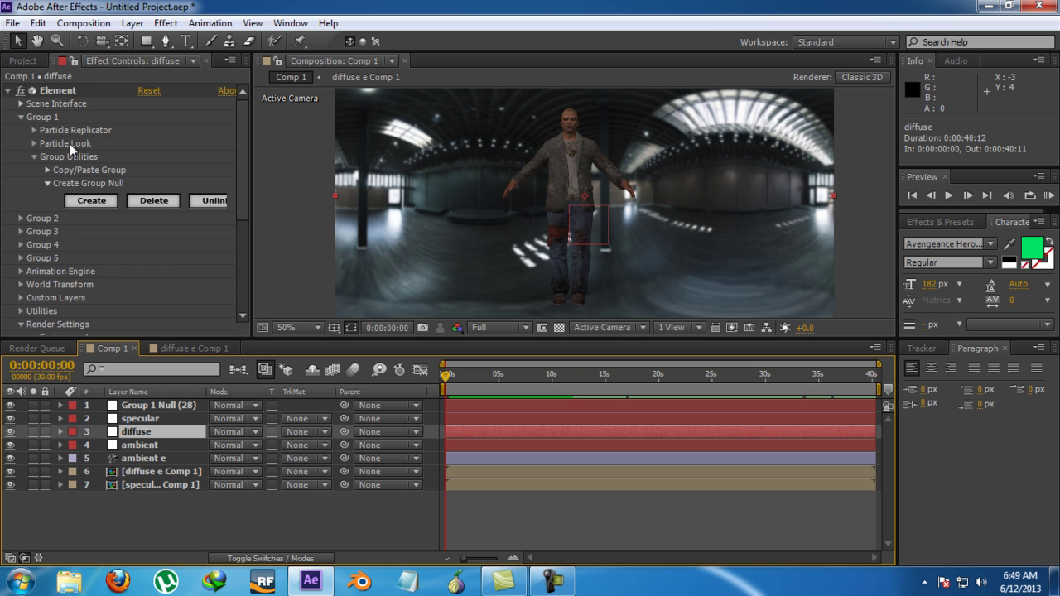
pyautogui.click(21, 118)
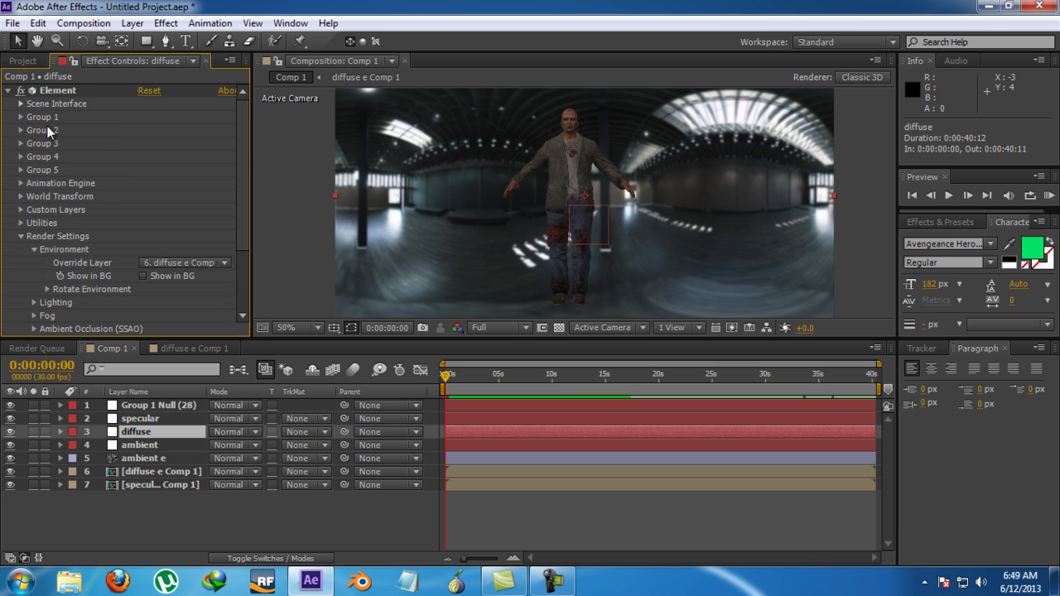
pyautogui.scroll(-2, 50, 125)
pyautogui.scroll(2, 211, 142)
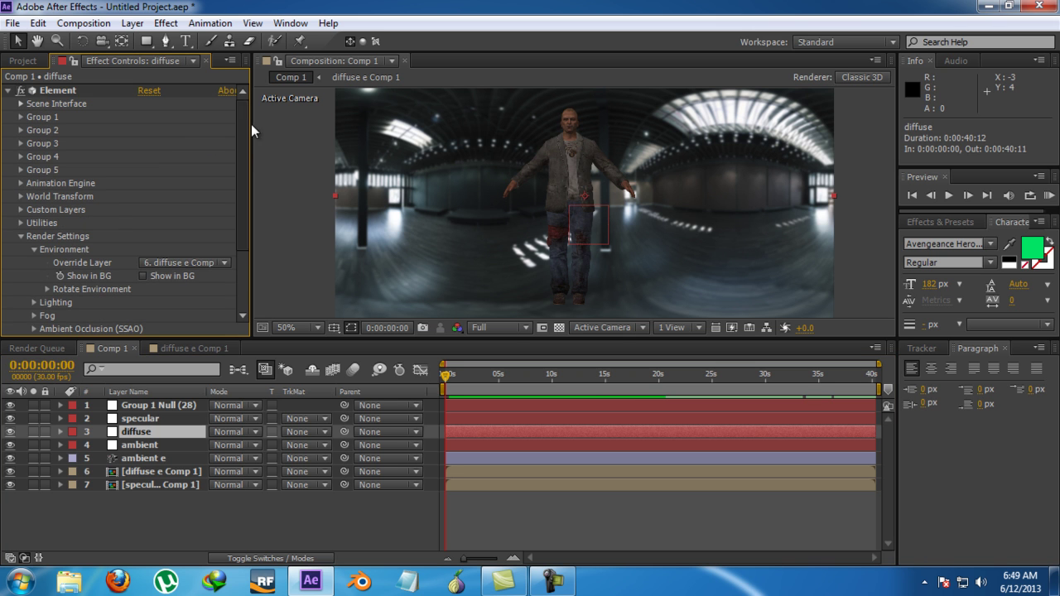
pyautogui.click(21, 103)
pyautogui.click(61, 122)
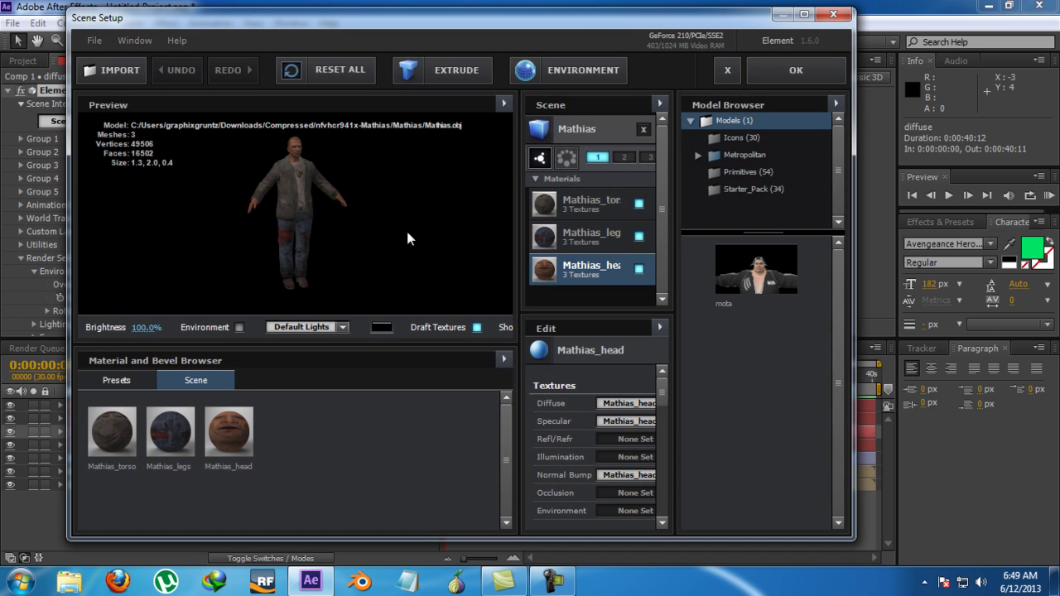
# - Reset the Mathias_torso, Mathias_legs and Mathias_head materials so they have no textures
pyautogui.click(584, 204)
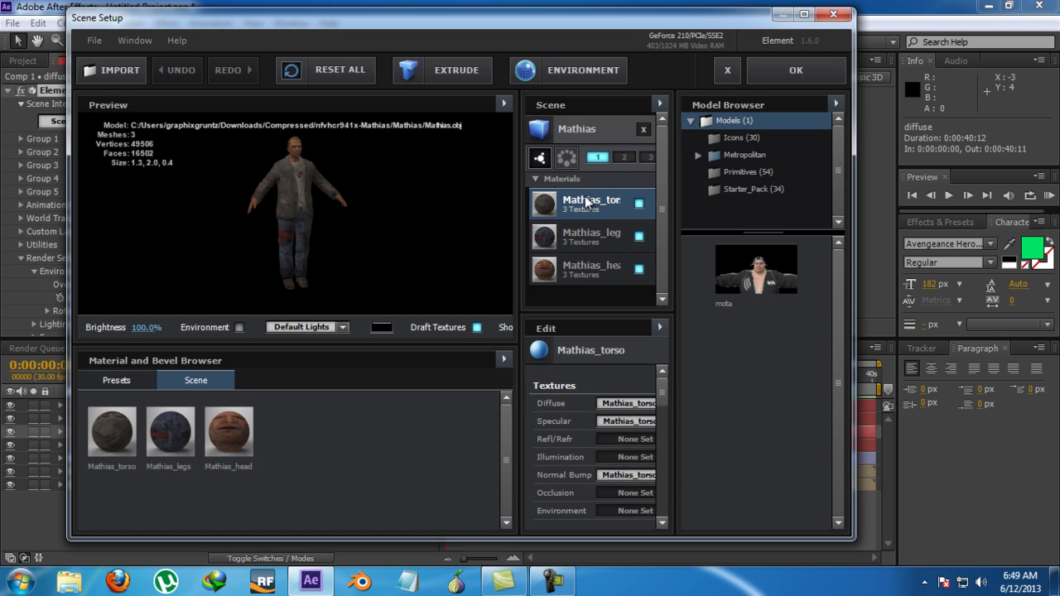
pyautogui.scroll(-2, 567, 403)
pyautogui.scroll(2, 567, 403)
pyautogui.rightClick(615, 406)
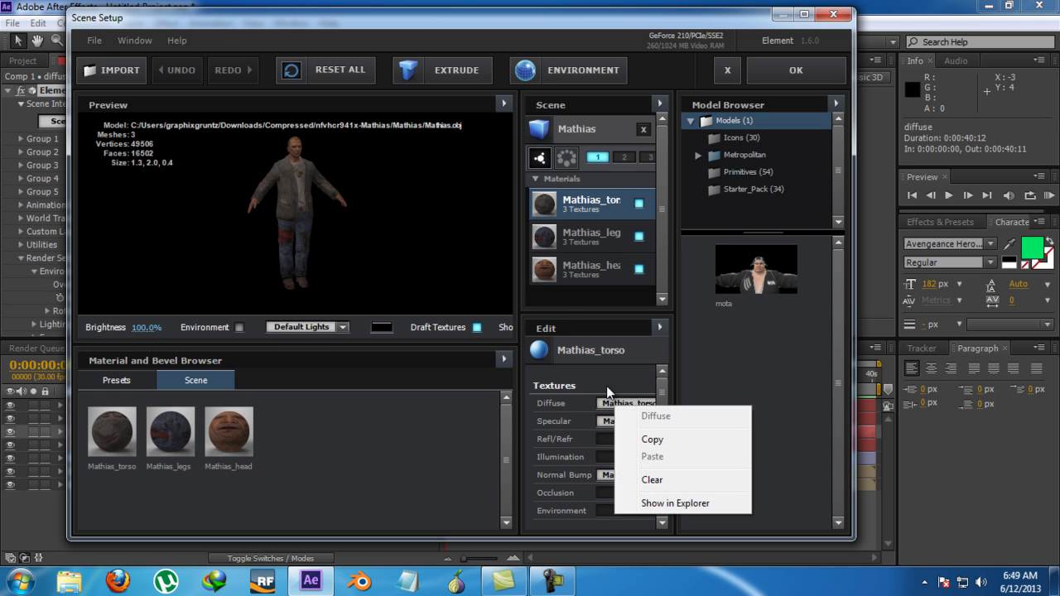
pyautogui.rightClick(576, 207)
pyautogui.click(605, 212)
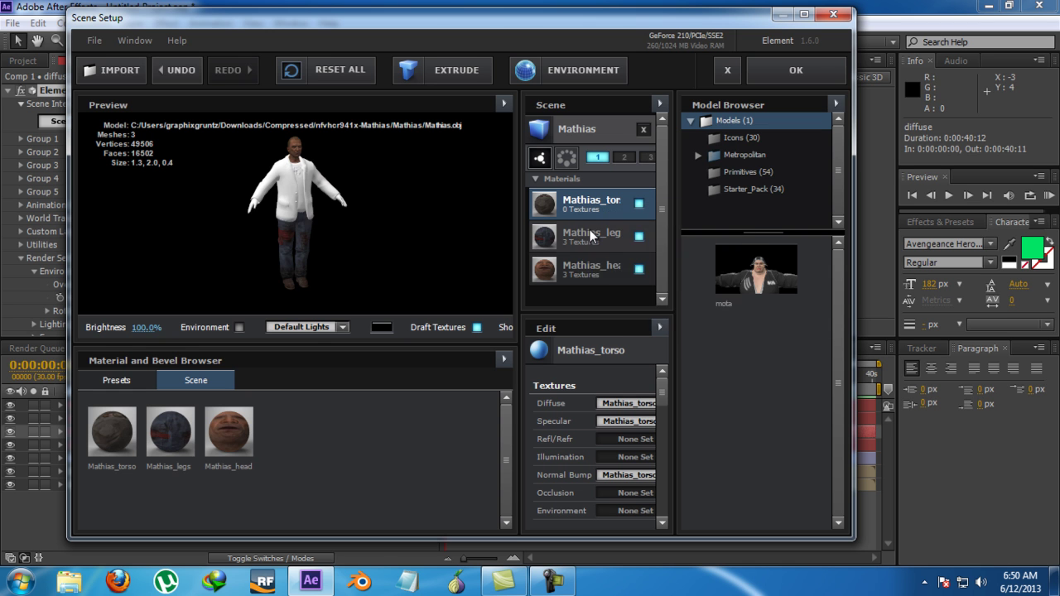
pyautogui.rightClick(592, 236)
pyautogui.click(613, 242)
pyautogui.rightClick(573, 261)
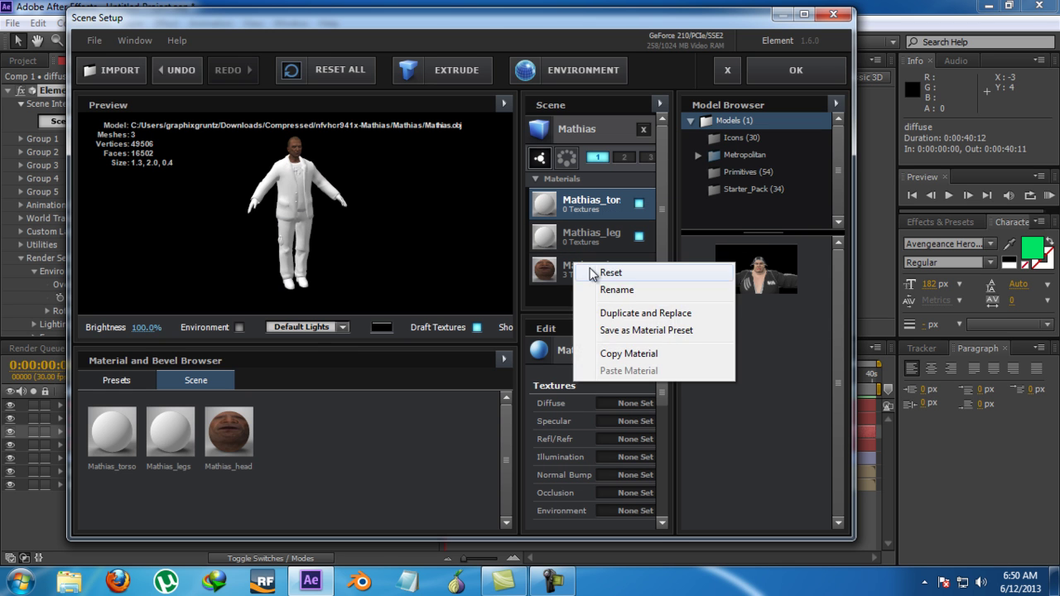
pyautogui.click(593, 273)
# - Give the torso material a black diffuse colour, specular 1 and 100% reflection intensity
pyautogui.scroll(-3, 577, 379)
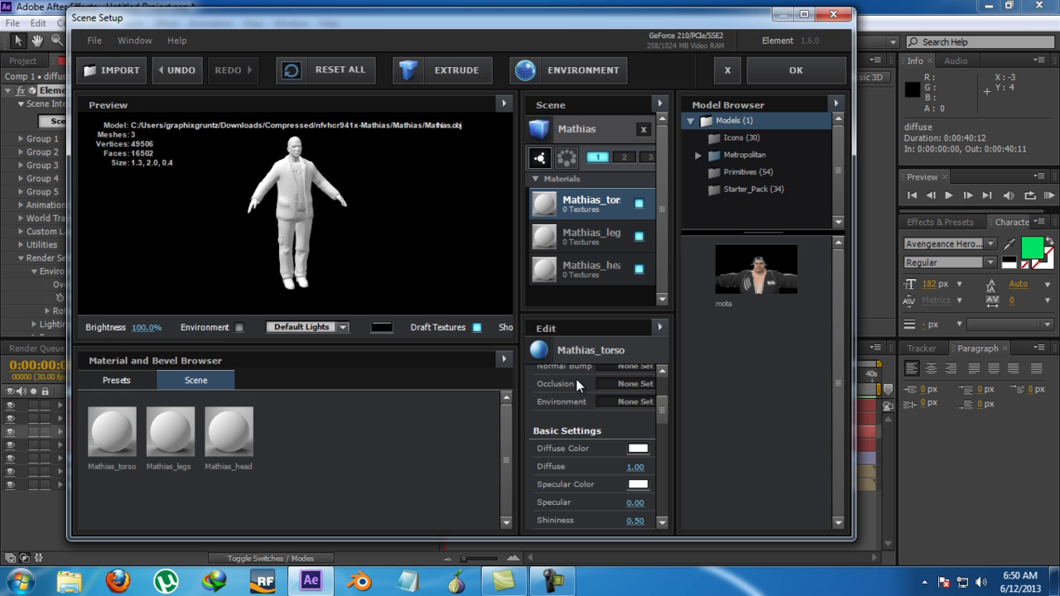
pyautogui.scroll(-4, 592, 397)
pyautogui.click(639, 388)
pyautogui.moveTo(642, 416); pyautogui.dragTo(498, 510)
pyautogui.click(773, 507)
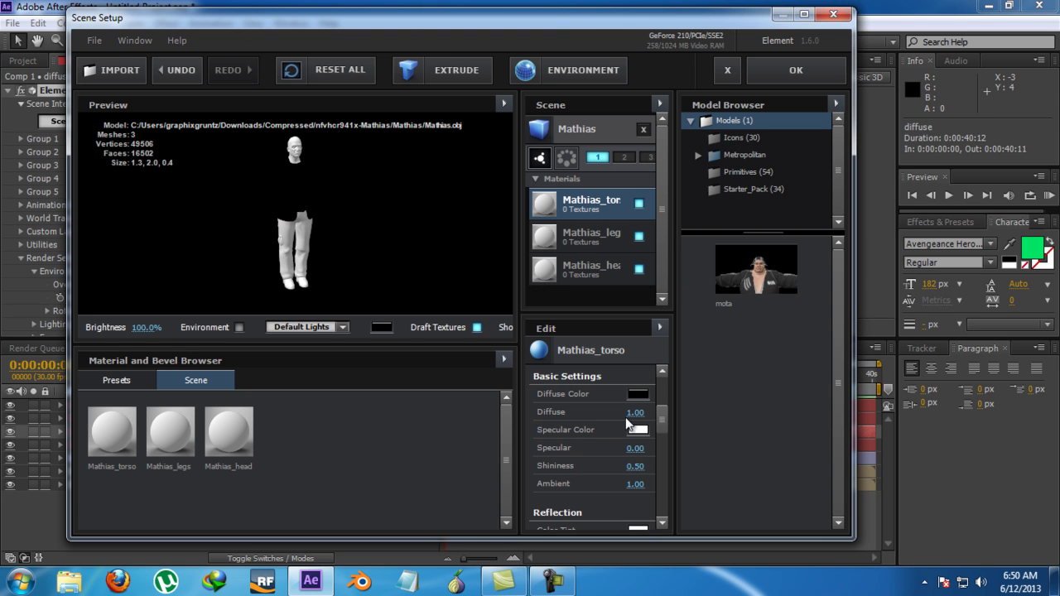
pyautogui.click(637, 455)
pyautogui.write('1')
pyautogui.press('Return')
pyautogui.scroll(-3, 582, 481)
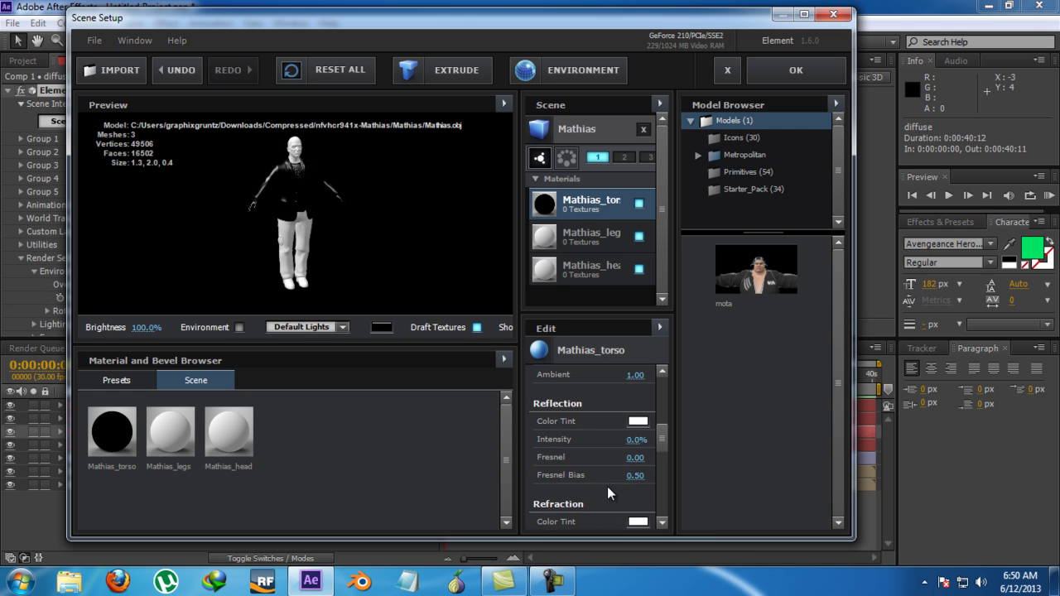
pyautogui.click(637, 440)
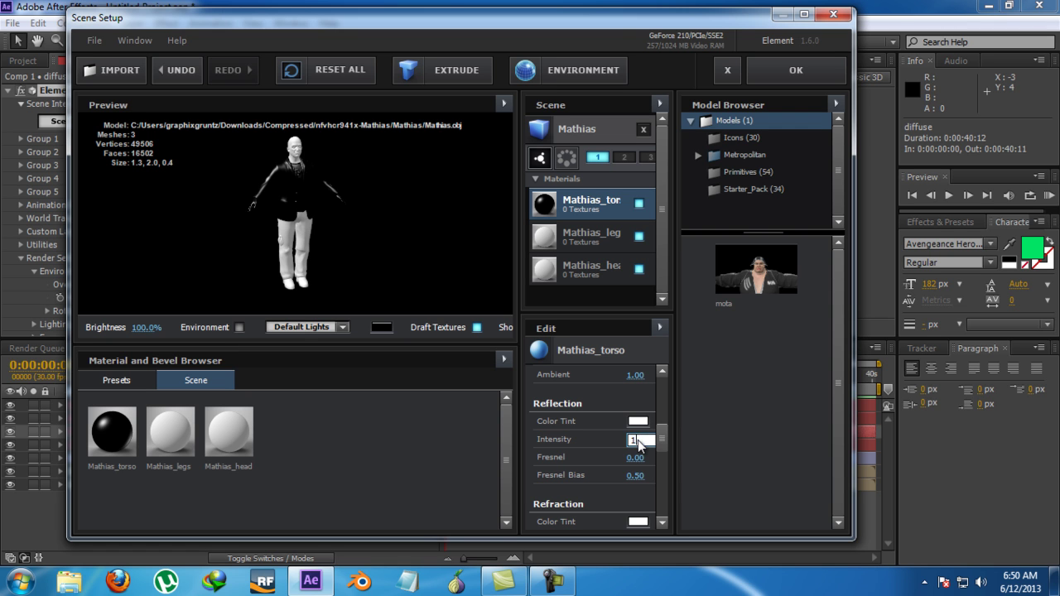
pyautogui.write('100')
pyautogui.press('Return')
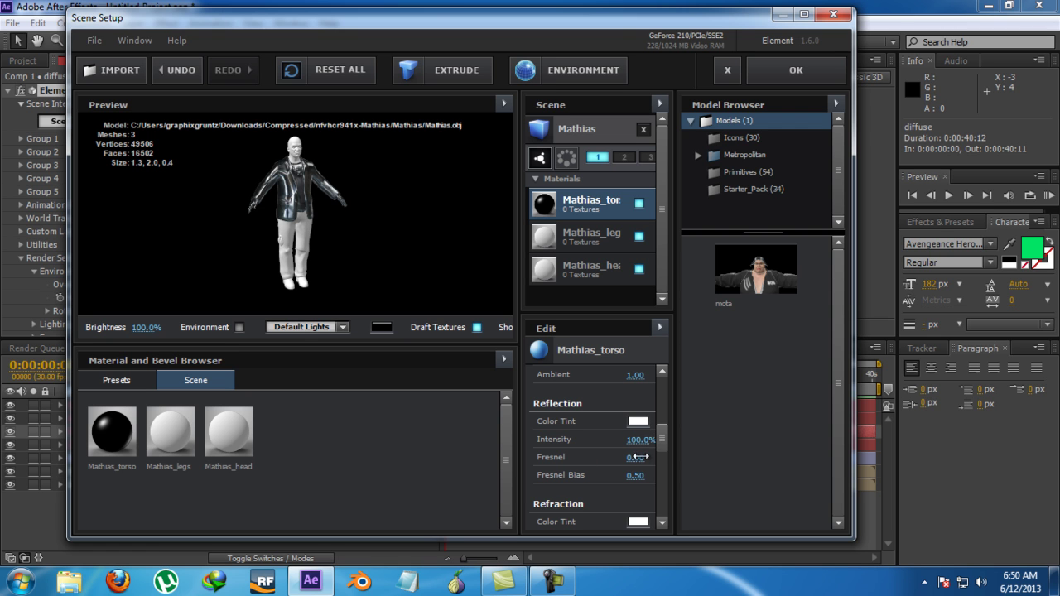
# - Give the Mathias_legs material a black diffuse colour, specular 1 and 100% reflection intensity
pyautogui.scroll(-10, 630, 458)
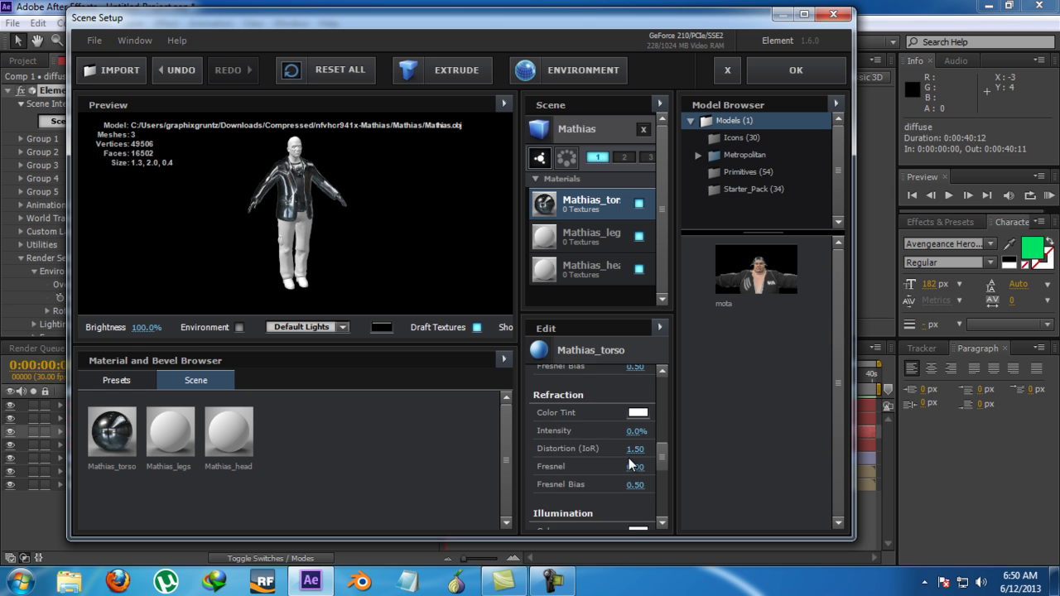
pyautogui.click(577, 244)
pyautogui.moveTo(292, 204); pyautogui.dragTo(263, 199)
pyautogui.scroll(4, 567, 397)
pyautogui.scroll(-2, 567, 397)
pyautogui.click(636, 503)
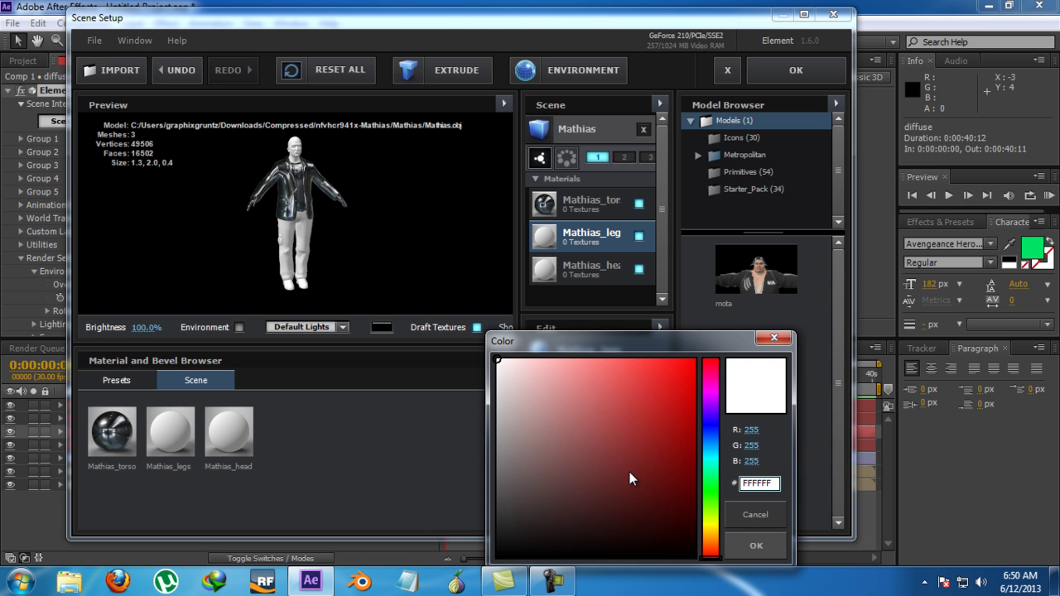
pyautogui.click(497, 557)
pyautogui.click(756, 545)
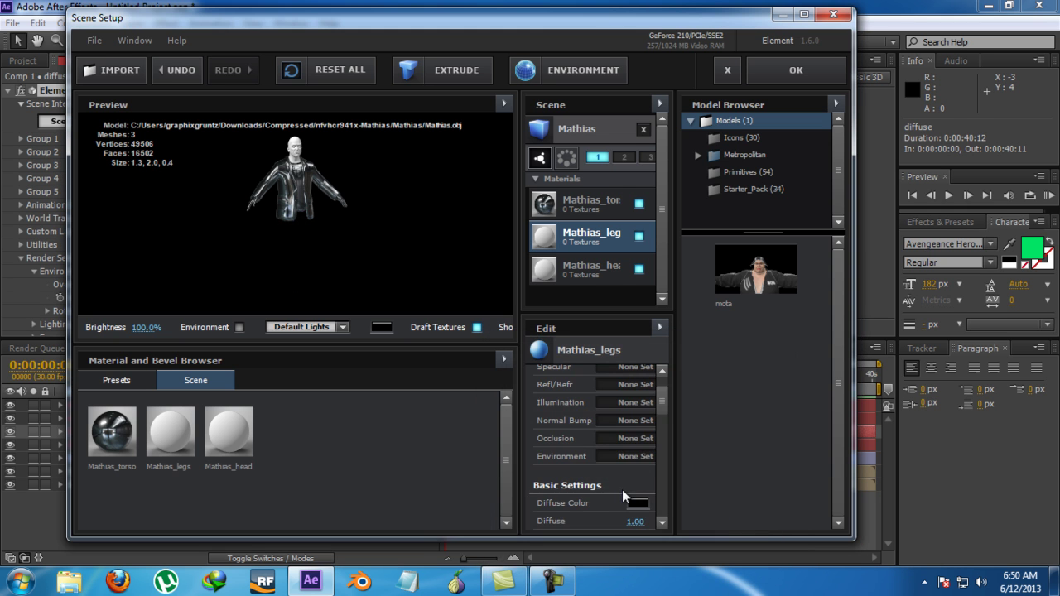
pyautogui.scroll(-3, 622, 468)
pyautogui.scroll(-1, 622, 463)
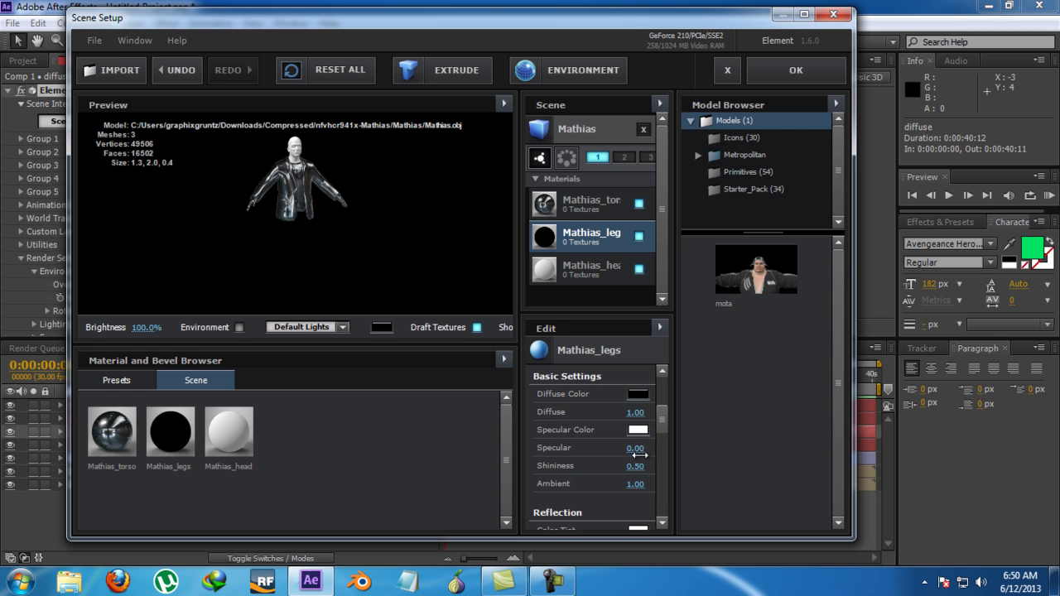
pyautogui.click(640, 449)
pyautogui.write('1')
pyautogui.press('Return')
pyautogui.scroll(-3, 598, 477)
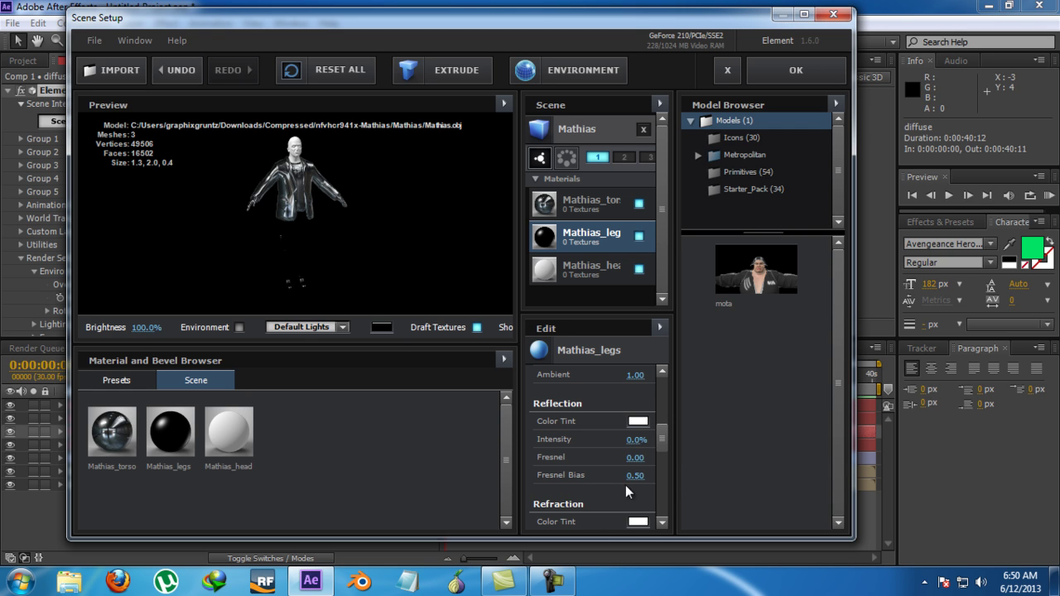
pyautogui.click(635, 441)
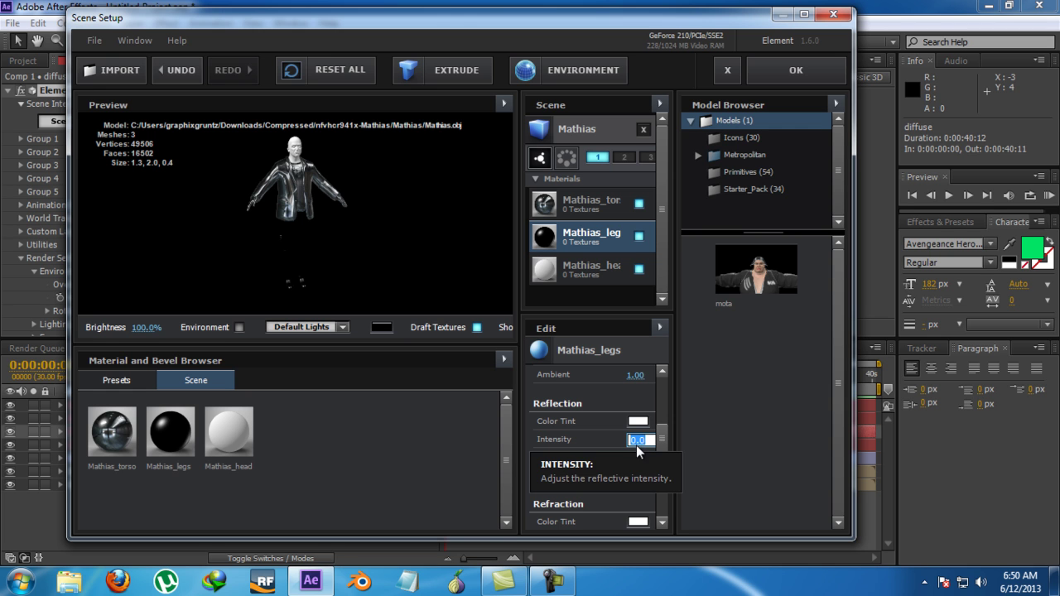
pyautogui.write('1.0')
pyautogui.press('Return')
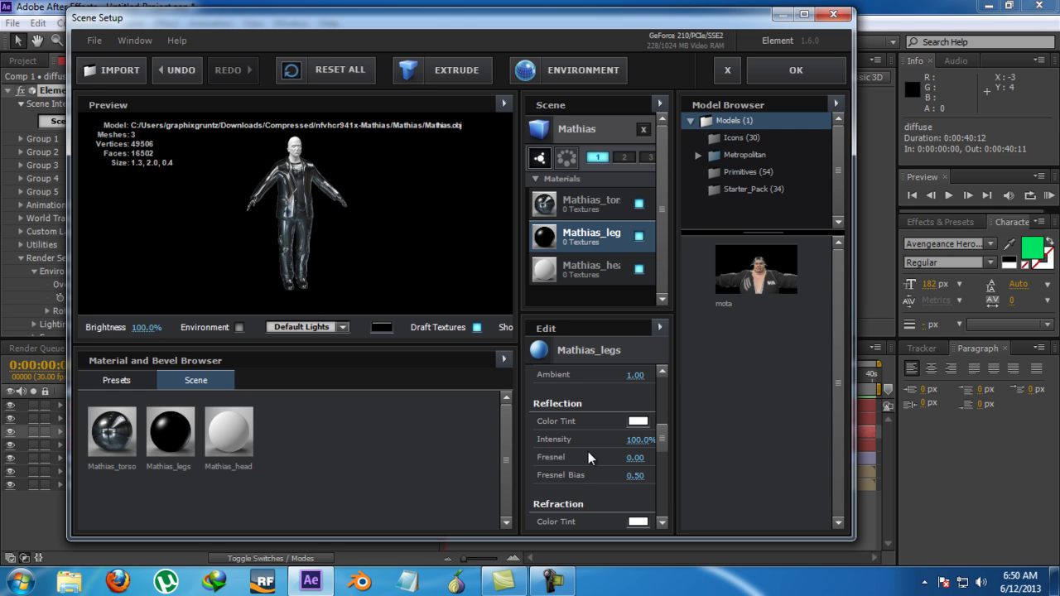
pyautogui.moveTo(353, 197); pyautogui.dragTo(288, 233)
# - Make the Mathias_head diffuse black with a white reflection tint, then apply the scene setup
pyautogui.click(576, 266)
pyautogui.scroll(3, 605, 408)
pyautogui.click(637, 395)
pyautogui.click(497, 511)
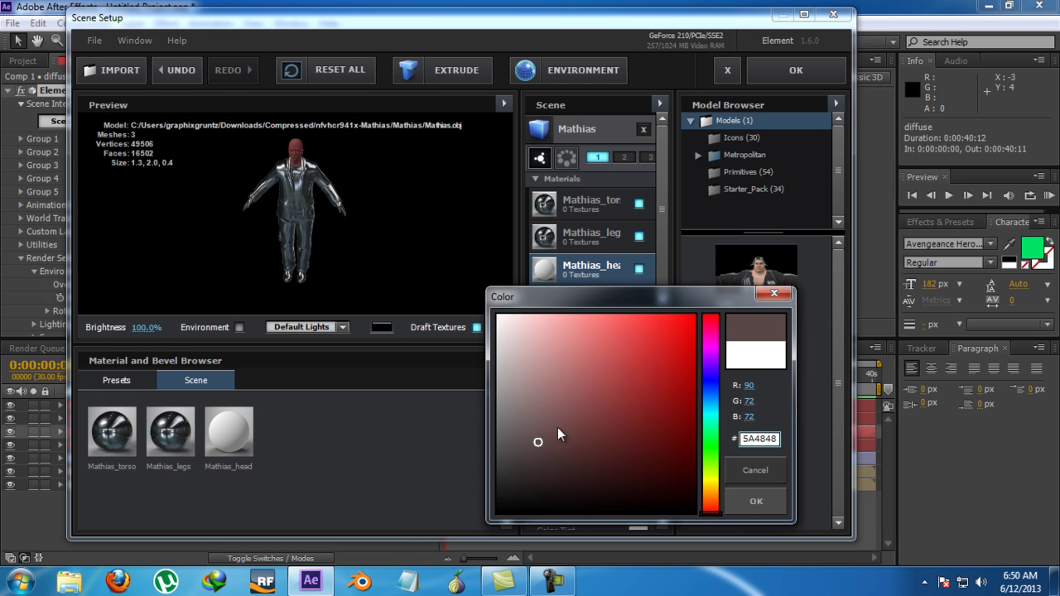
pyautogui.click(759, 502)
pyautogui.scroll(-3, 608, 421)
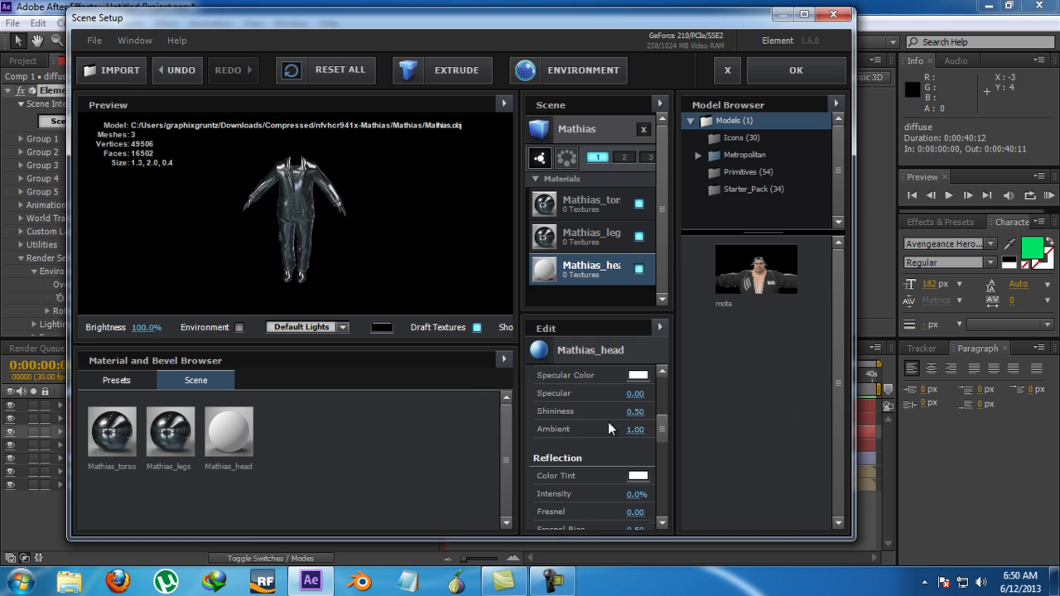
pyautogui.click(642, 477)
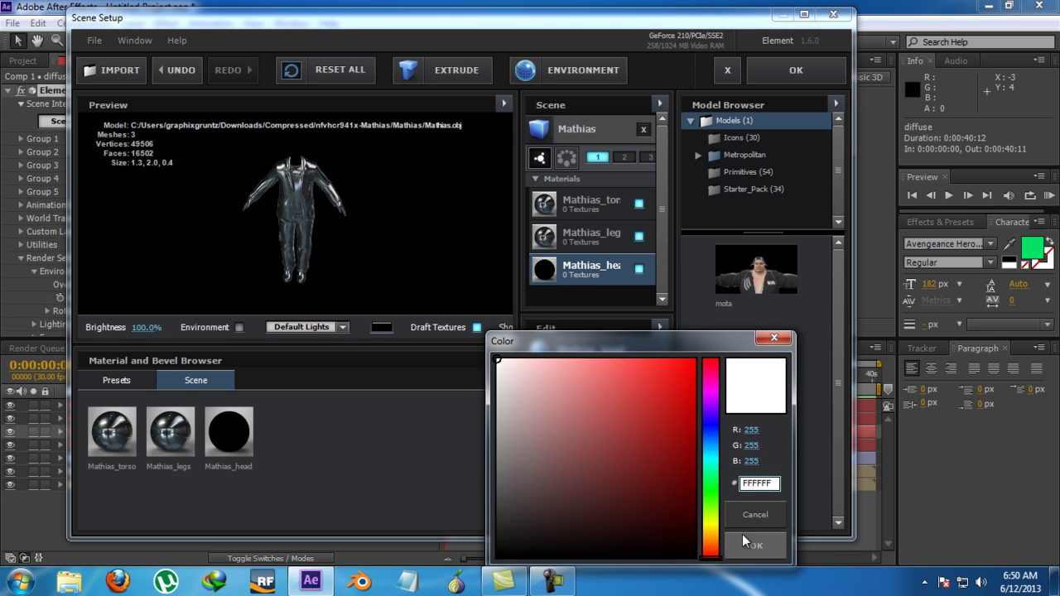
pyautogui.click(742, 536)
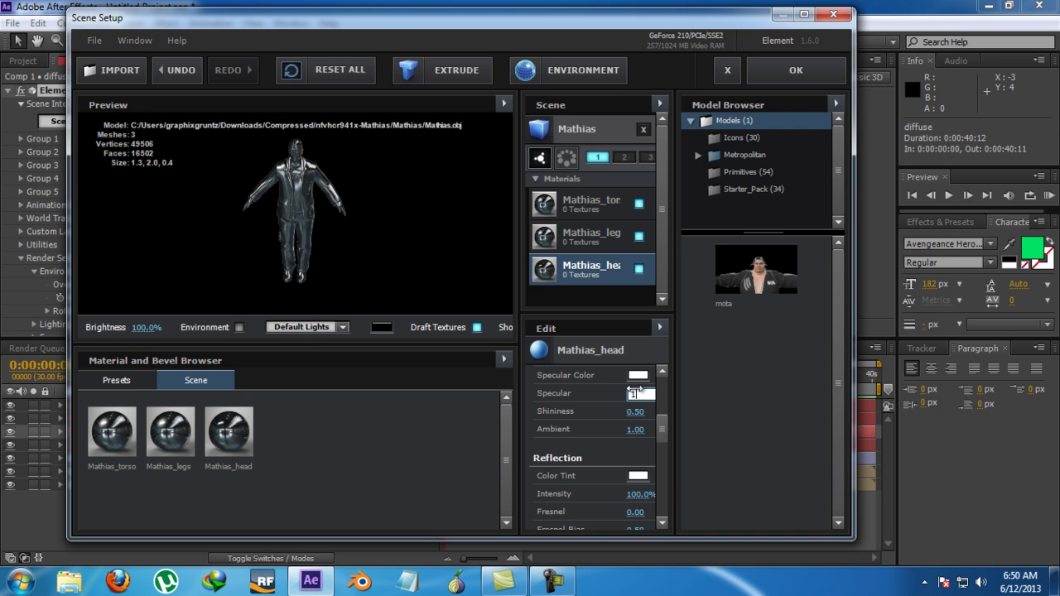
pyautogui.moveTo(364, 217); pyautogui.dragTo(237, 210)
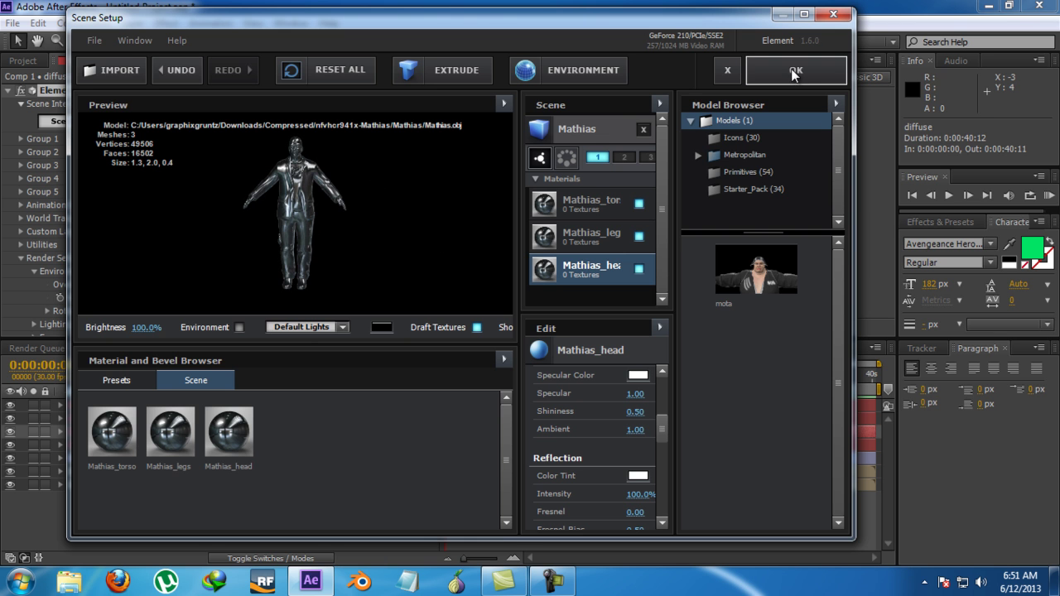
pyautogui.click(791, 70)
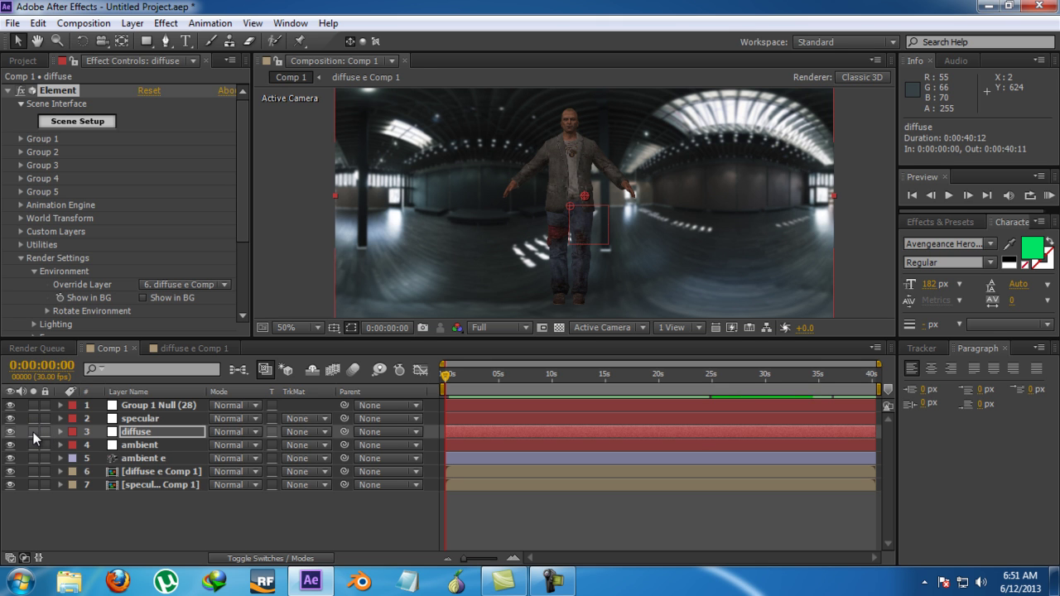
pyautogui.click(33, 431)
pyautogui.click(173, 429)
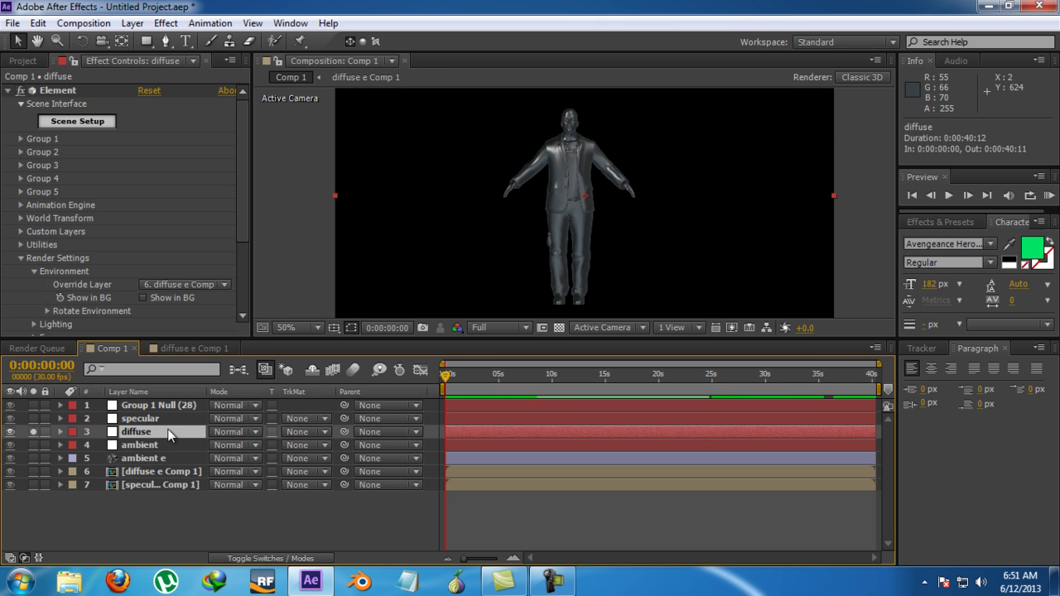
pyautogui.click(192, 284)
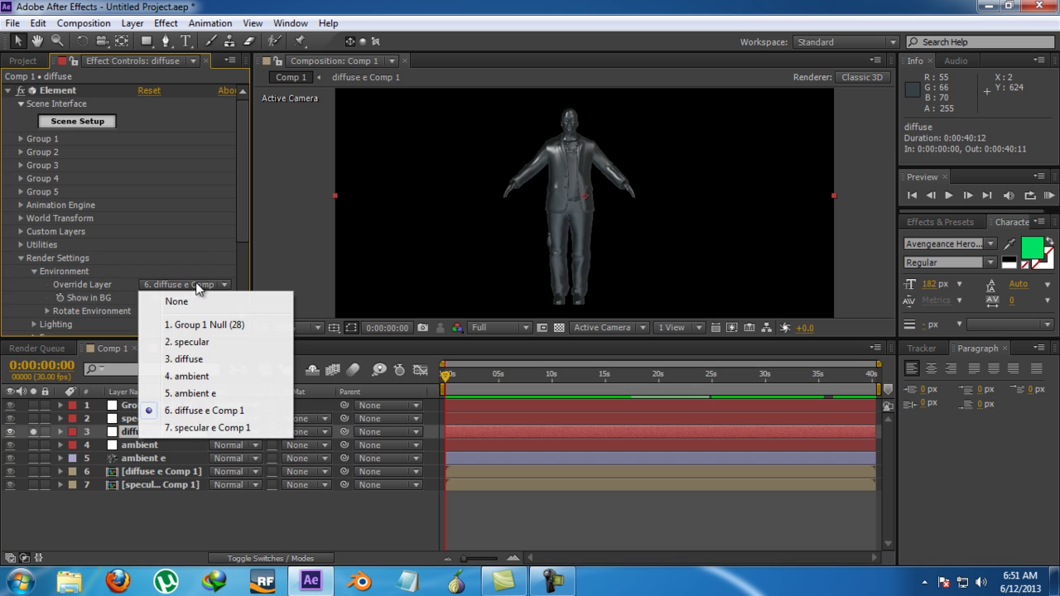
pyautogui.click(173, 477)
pyautogui.doubleClick(174, 472)
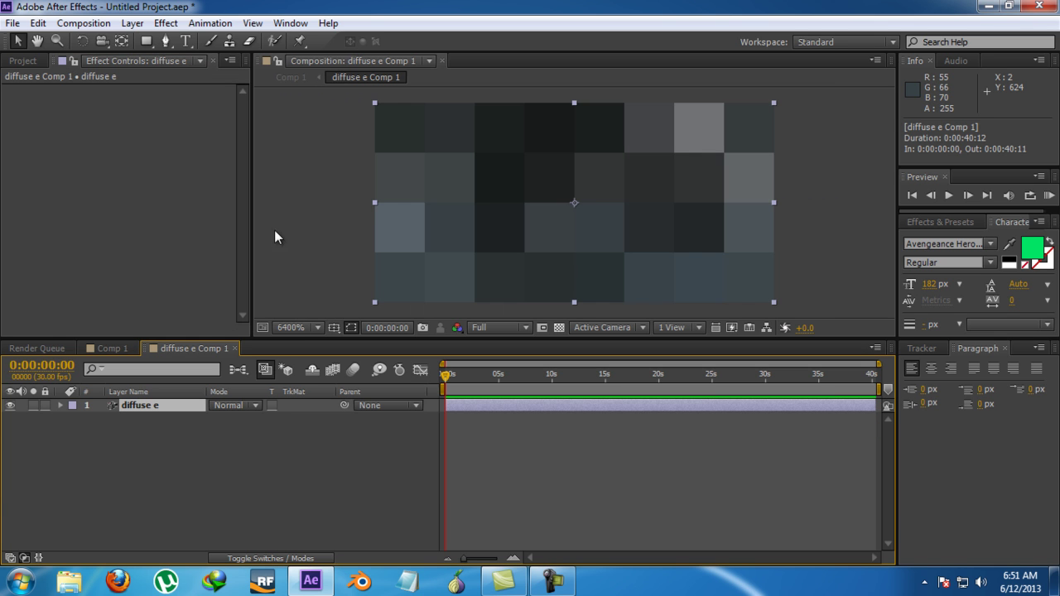
pyautogui.click(106, 348)
pyautogui.moveTo(556, 200); pyautogui.dragTo(613, 197)
pyautogui.hotkey('ctrl', 'z')
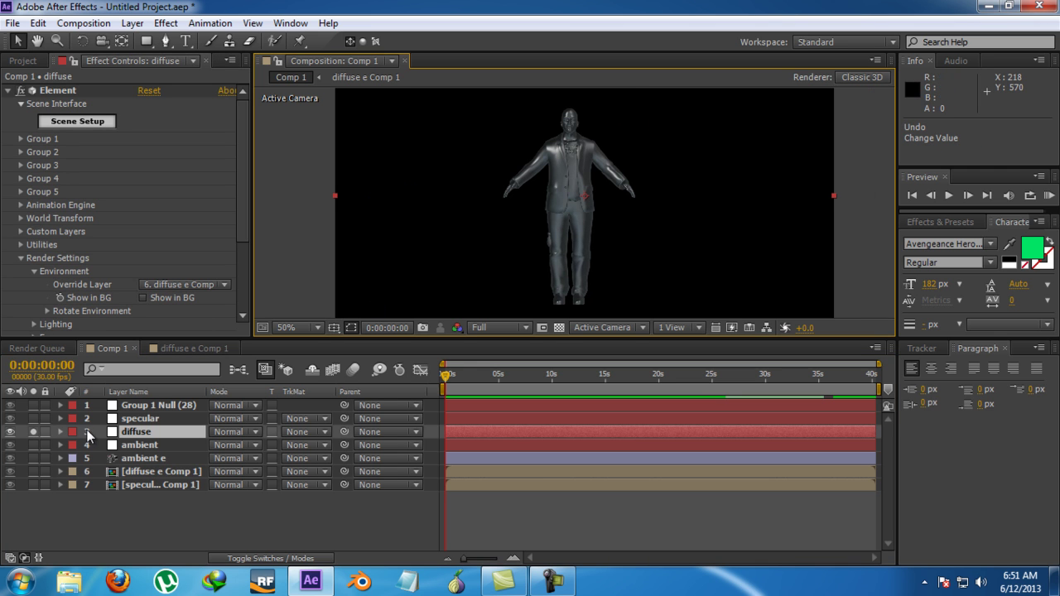
pyautogui.click(33, 433)
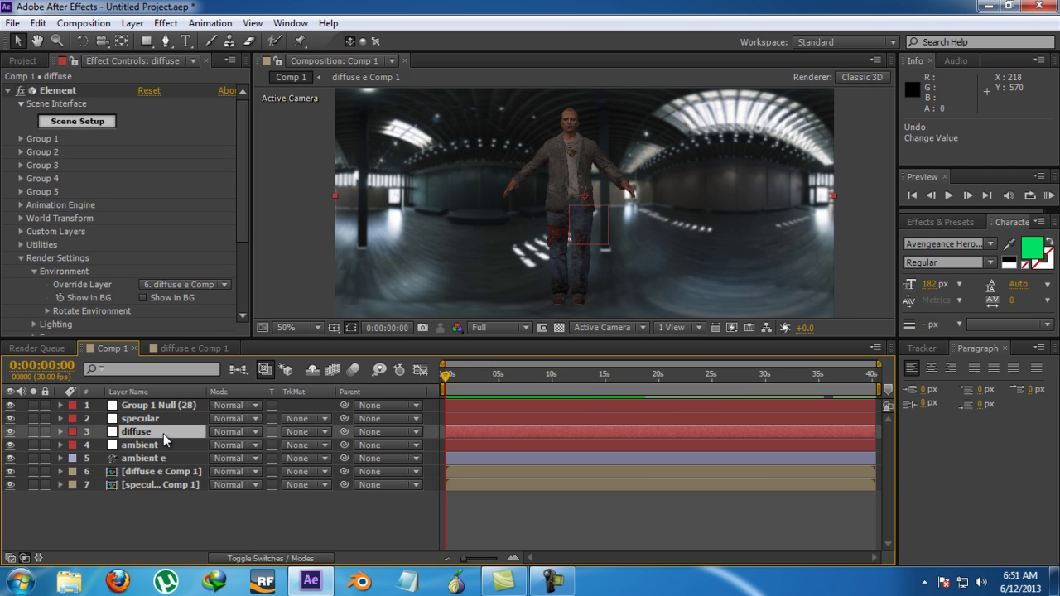
# - In specular e Comp 1, change the composition size to 64×32 px
pyautogui.doubleClick(158, 485)
pyautogui.click(144, 411)
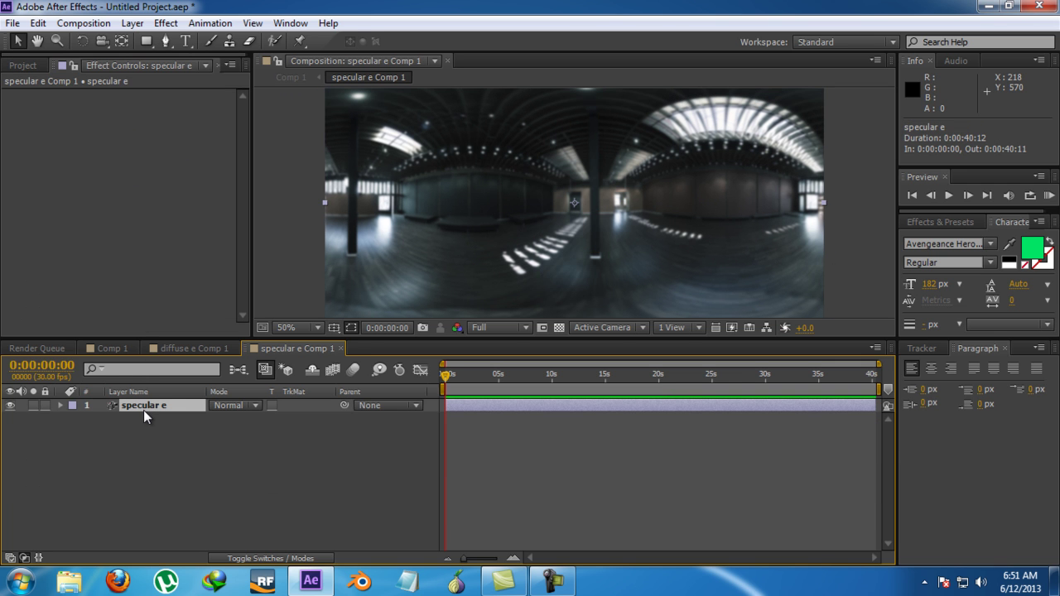
pyautogui.click(83, 23)
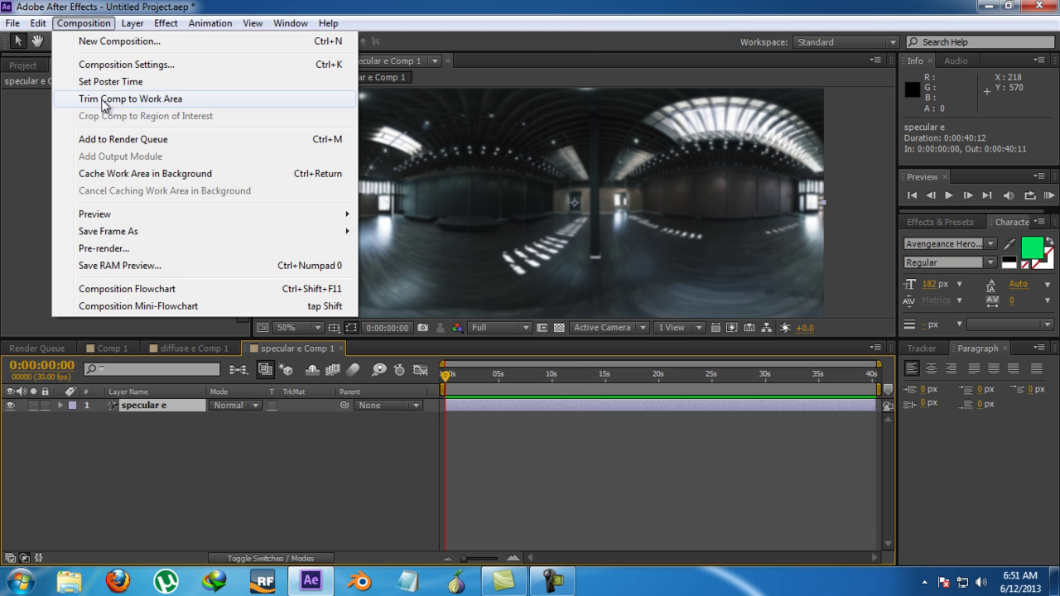
pyautogui.click(106, 64)
pyautogui.click(295, 154)
pyautogui.write('64')
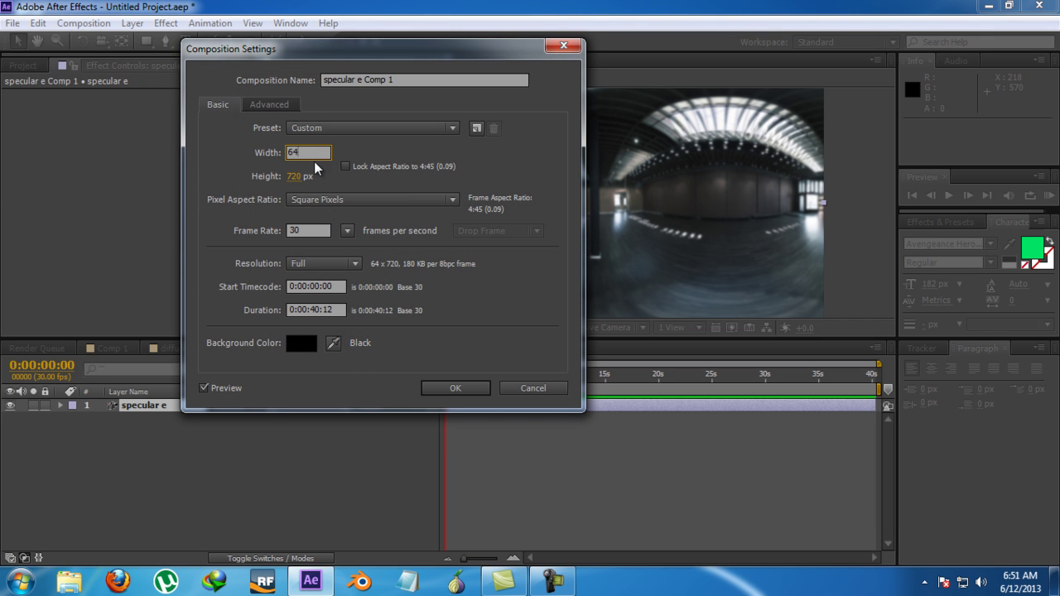
pyautogui.click(297, 177)
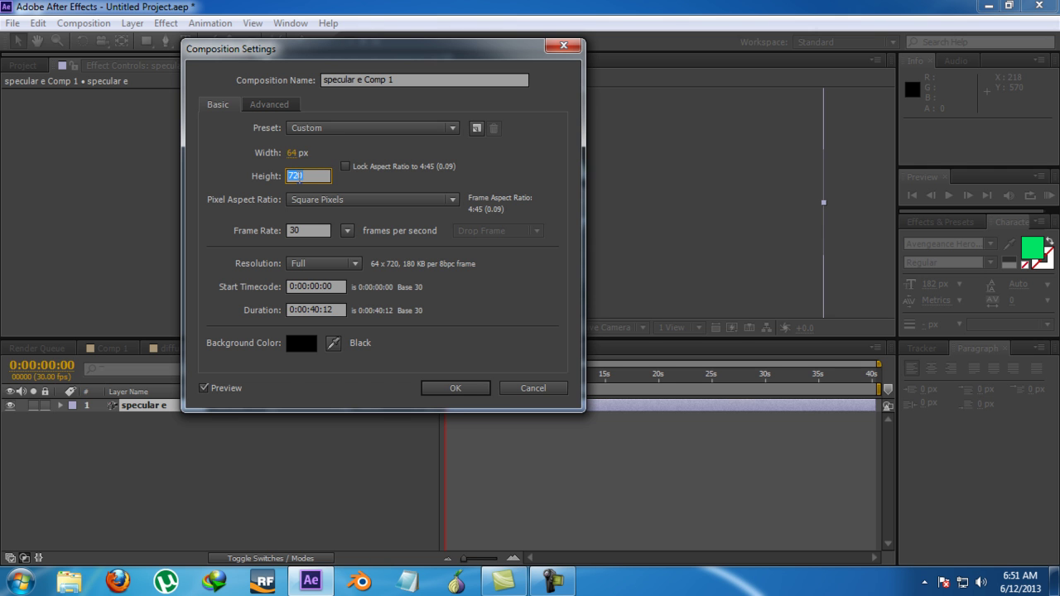
pyautogui.write('32')
pyautogui.press('Return')
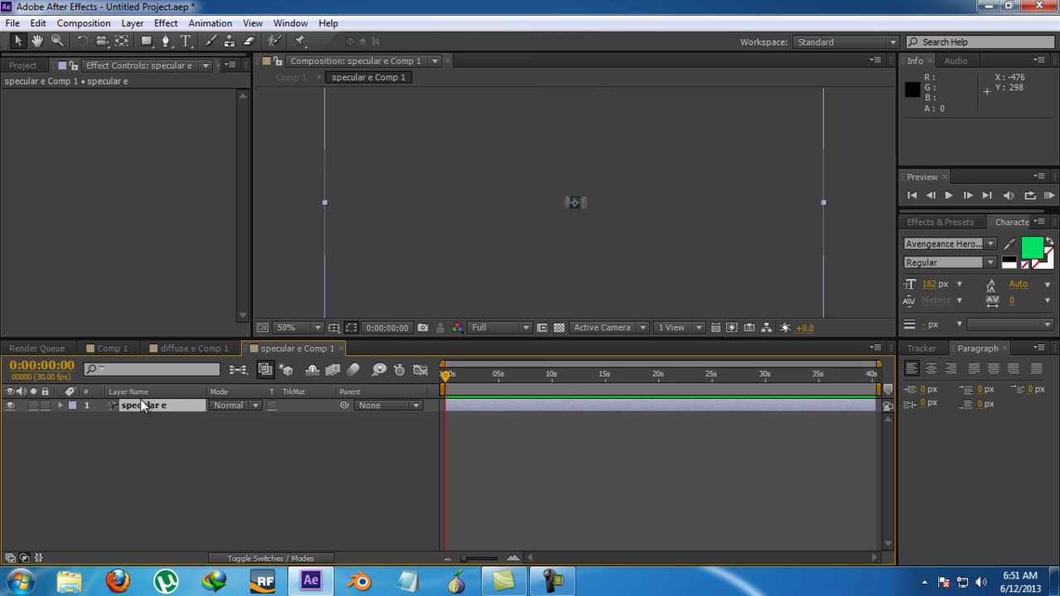
# - Fit the specular e layer to the new composition frame
pyautogui.rightClick(143, 405)
pyautogui.moveTo(282, 139)
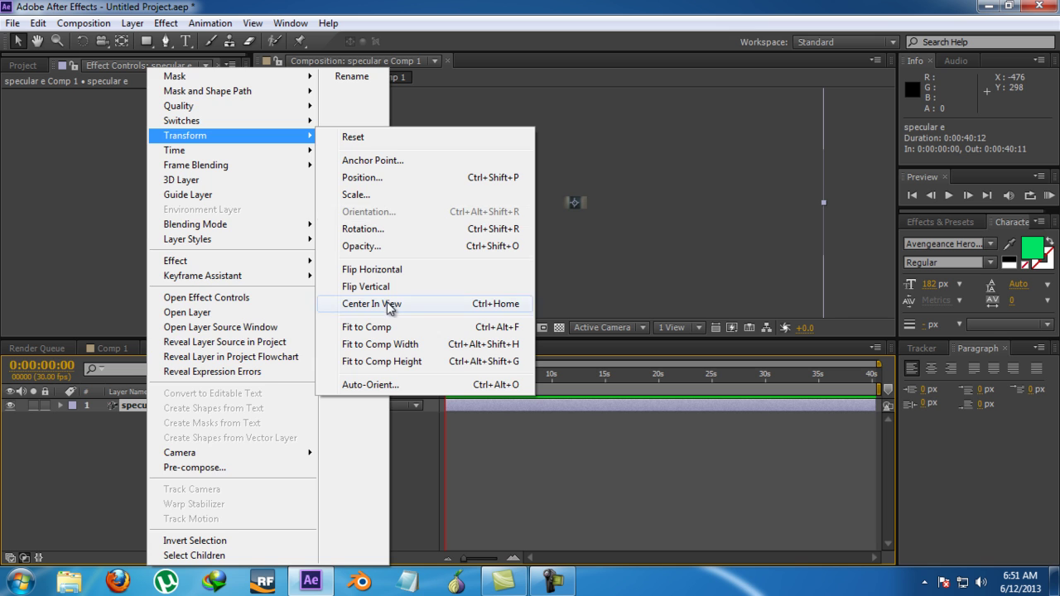
pyautogui.click(366, 327)
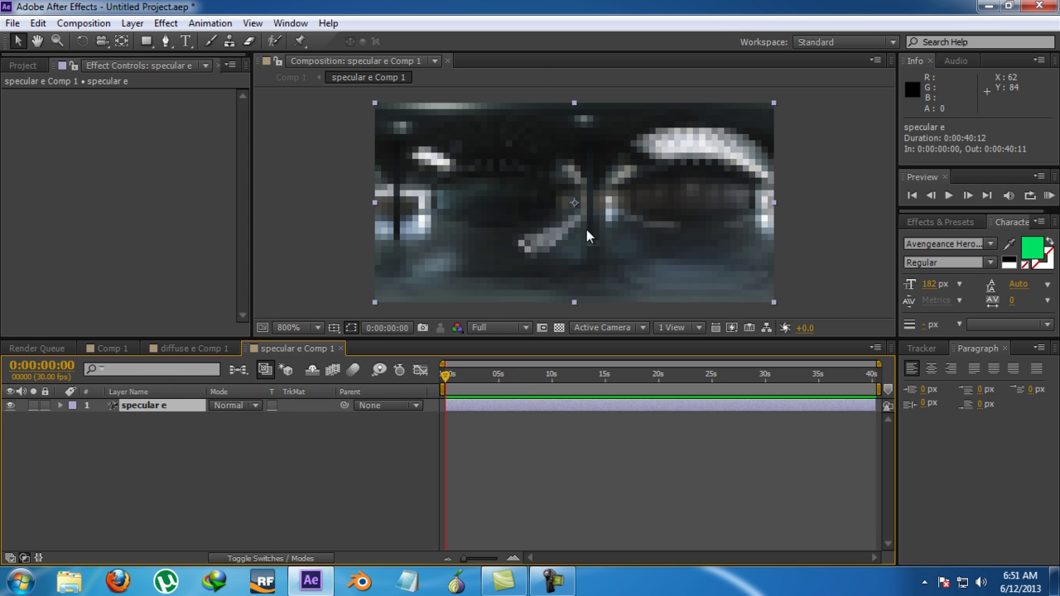
# - Duplicate specular e, hide the copy, and add Levels to specular e with gamma 0.50
pyautogui.hotkey('ctrl', 'd')
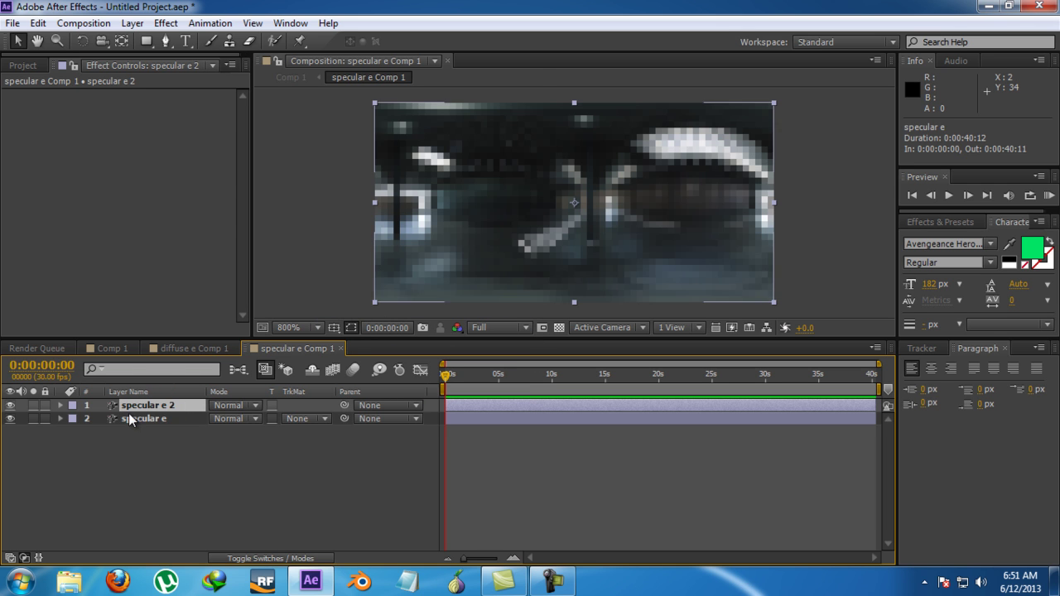
pyautogui.click(11, 406)
pyautogui.click(179, 419)
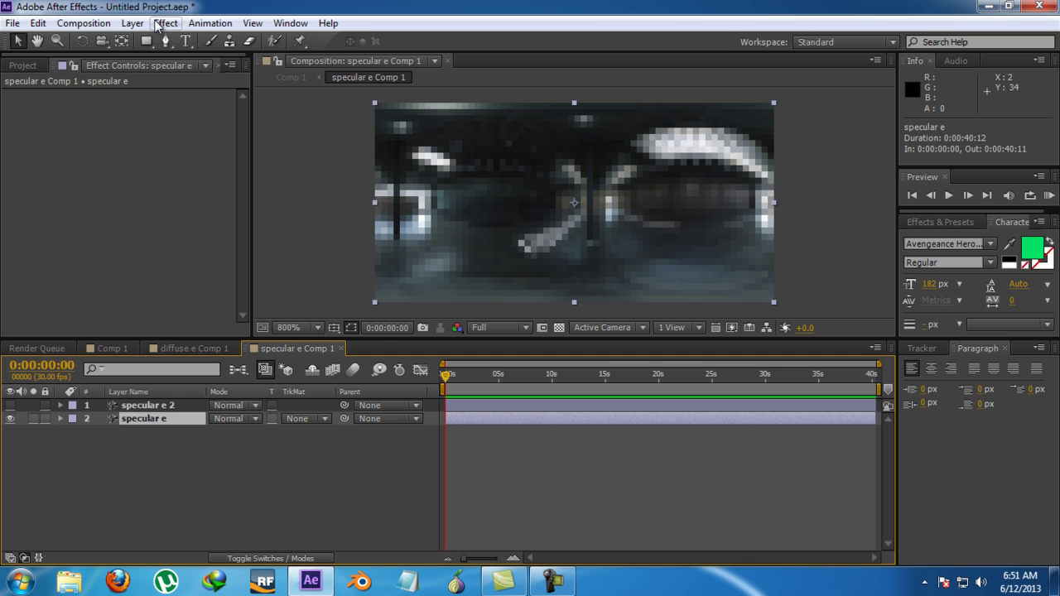
pyautogui.click(165, 23)
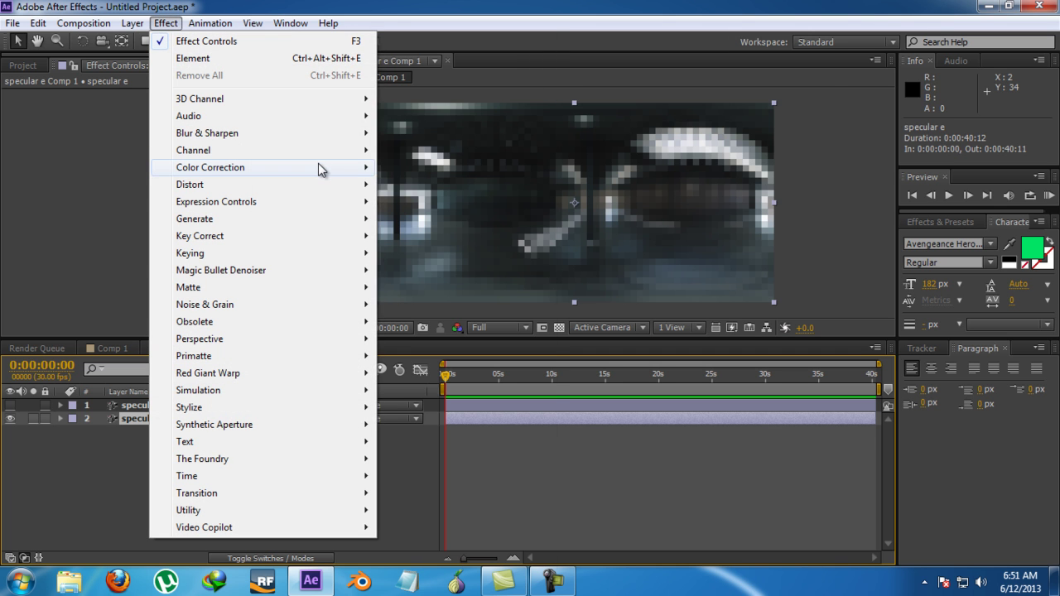
pyautogui.moveTo(320, 168)
pyautogui.click(411, 450)
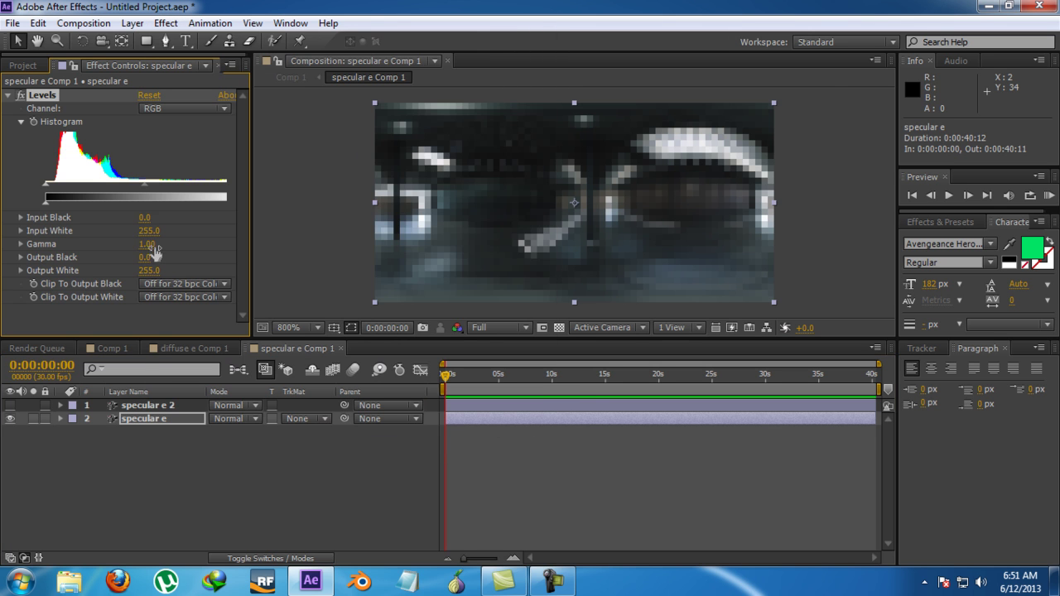
pyautogui.moveTo(146, 183); pyautogui.dragTo(185, 183)
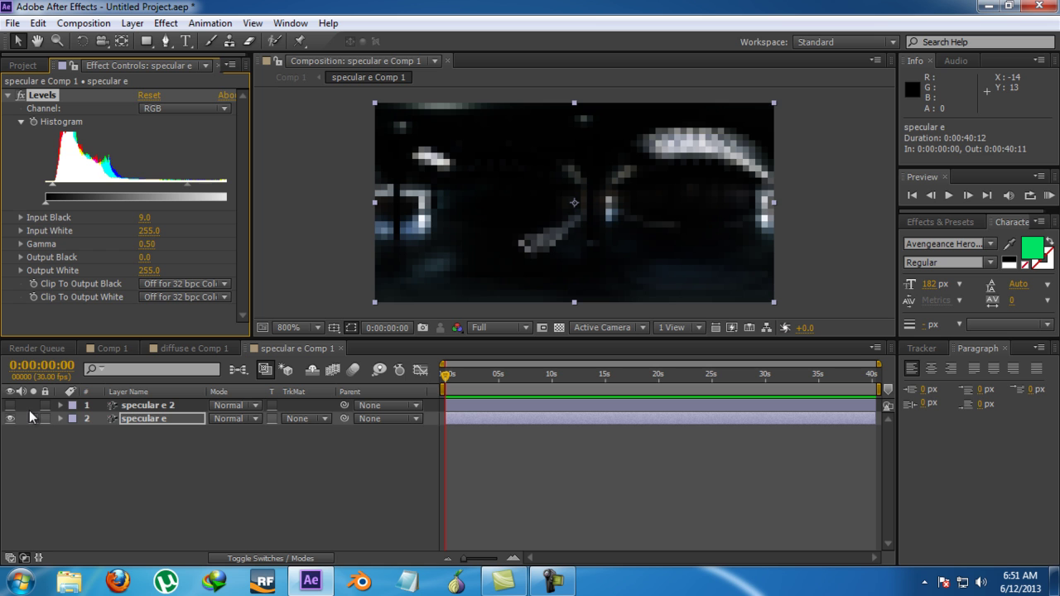
pyautogui.click(225, 403)
pyautogui.click(180, 448)
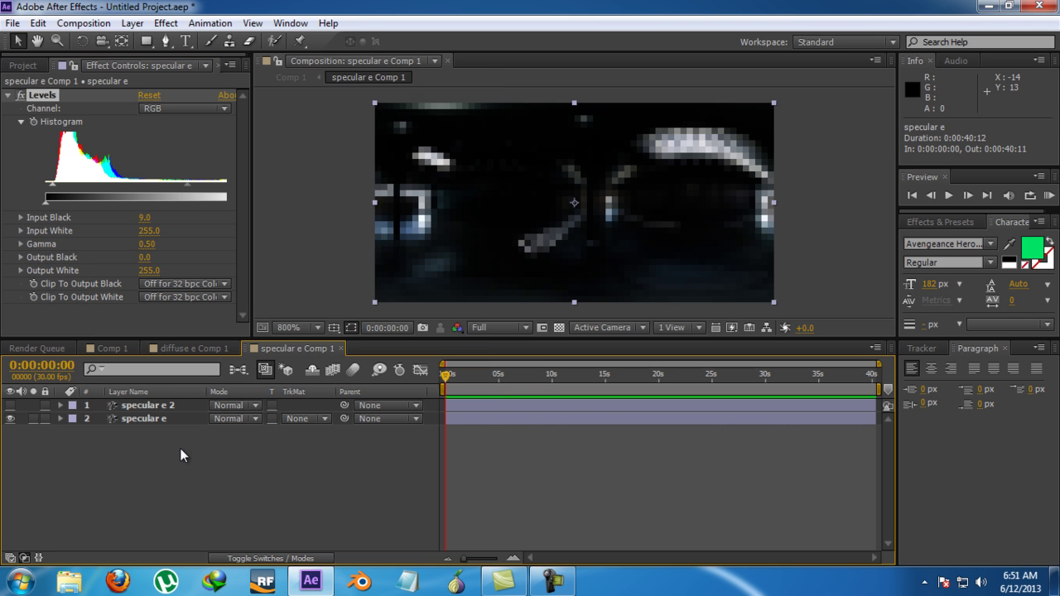
# - Show specular e 2 again and set its blending mode to Divide
pyautogui.click(10, 405)
pyautogui.click(196, 405)
pyautogui.click(222, 406)
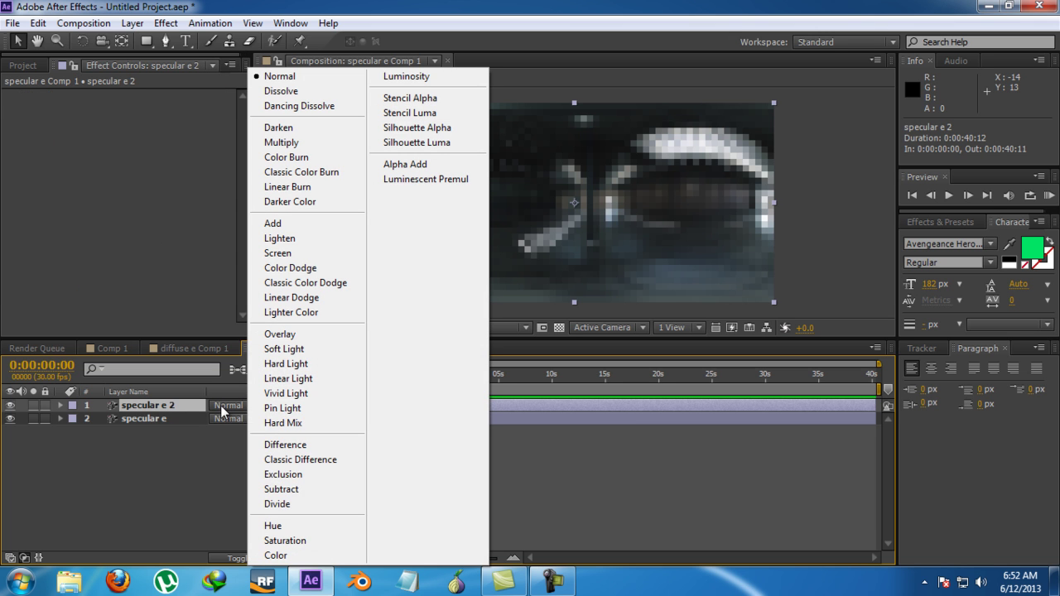
pyautogui.click(292, 504)
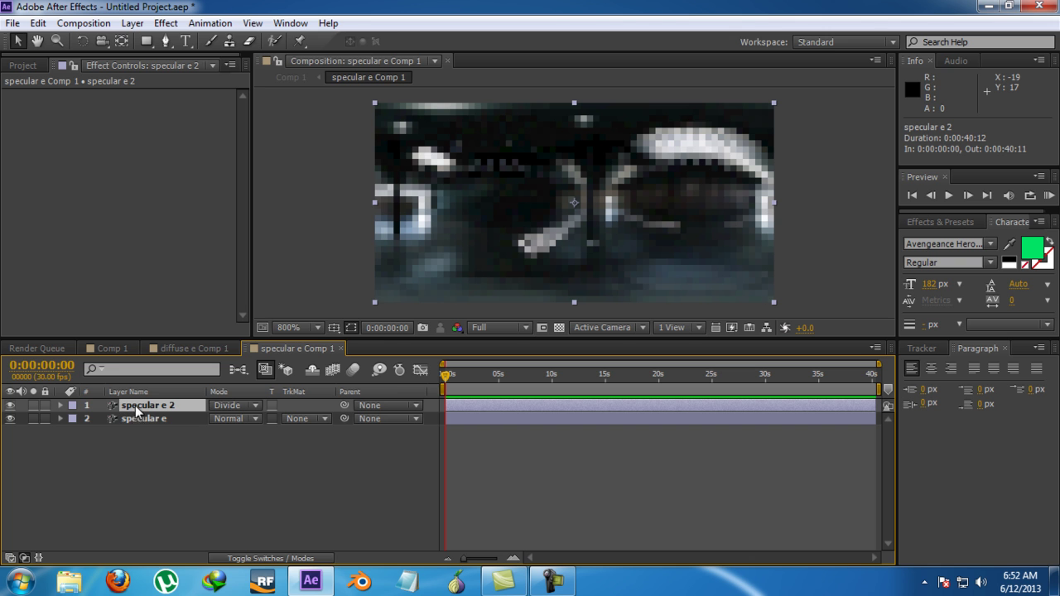
# - Add a new adjustment layer on top of the specular layers
pyautogui.click(168, 23)
pyautogui.moveTo(132, 23)
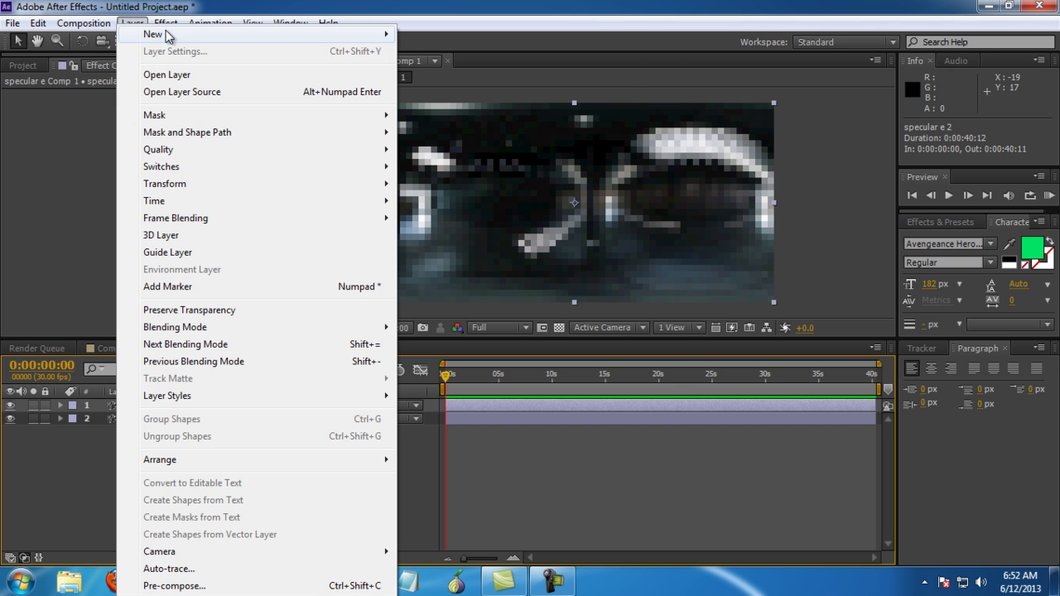
pyautogui.moveTo(375, 40)
pyautogui.click(406, 50)
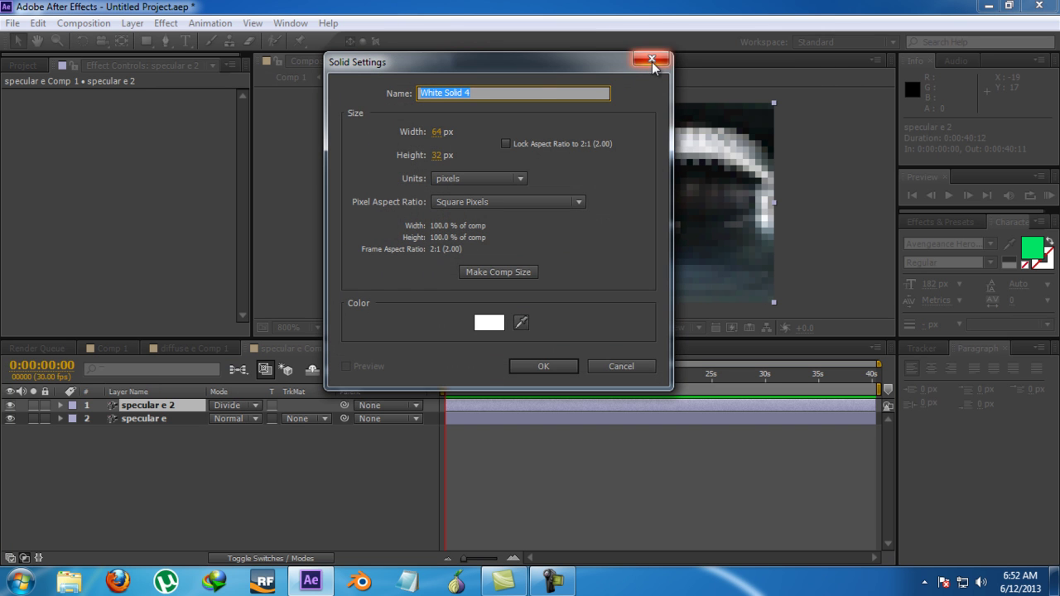
pyautogui.click(651, 60)
pyautogui.click(131, 23)
pyautogui.moveTo(331, 37)
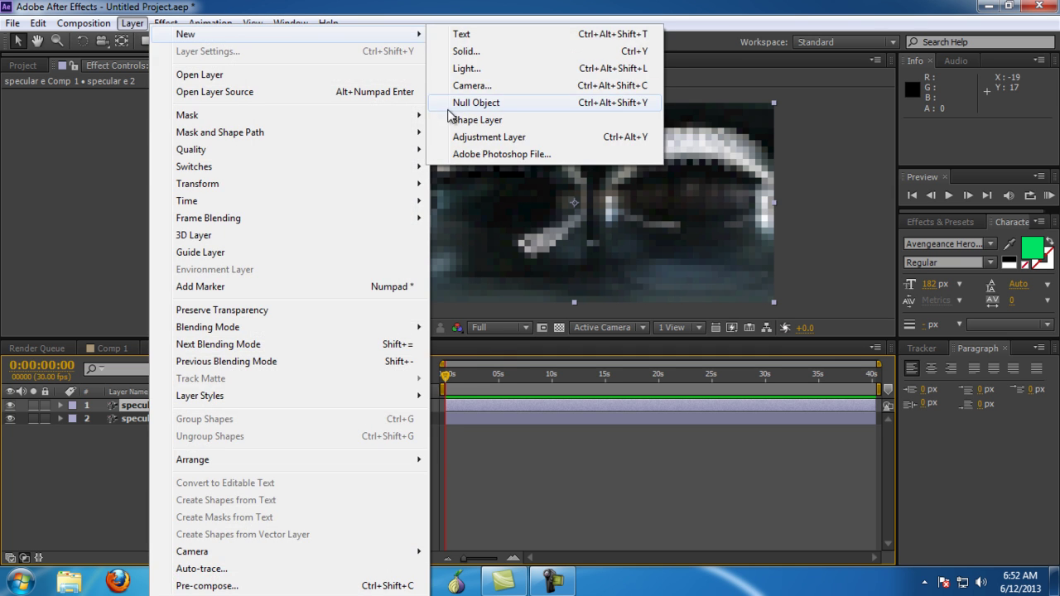
pyautogui.click(452, 137)
# - Apply Gaussian Blur to the adjustment layer with Blurriness about 3.1
pyautogui.click(166, 24)
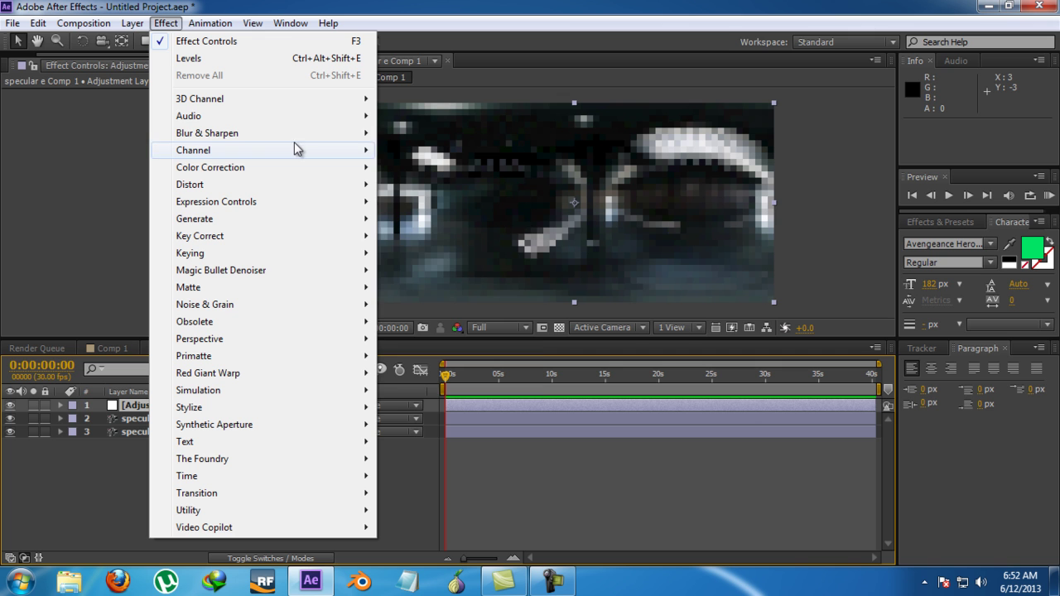
pyautogui.moveTo(331, 135)
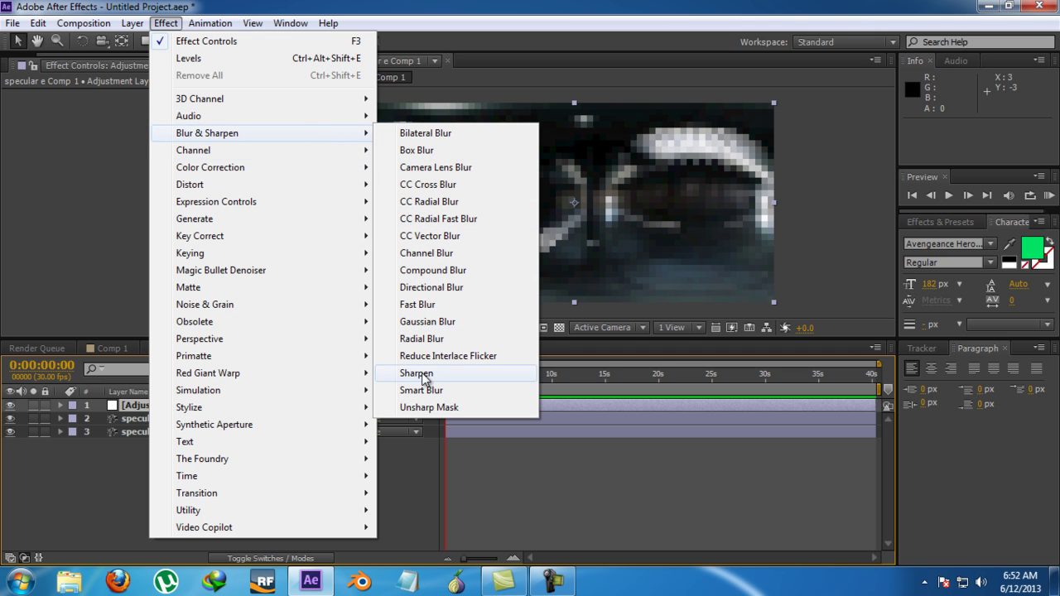
pyautogui.click(425, 321)
pyautogui.moveTo(142, 111); pyautogui.dragTo(167, 103)
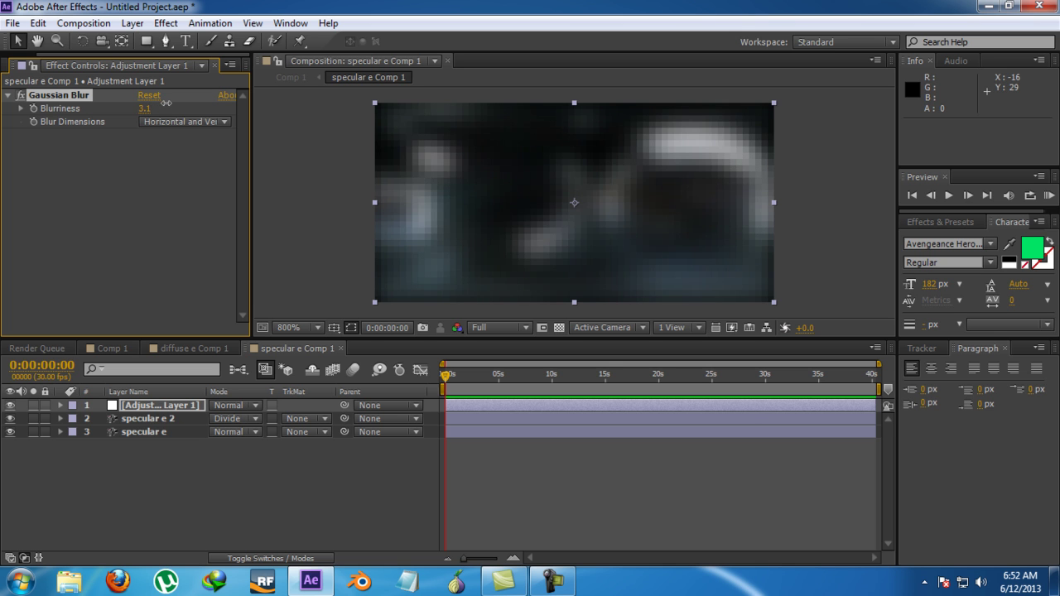
# - In Comp 1, open Element's scene setup for the specular layer and select Mathias_torso
pyautogui.click(110, 348)
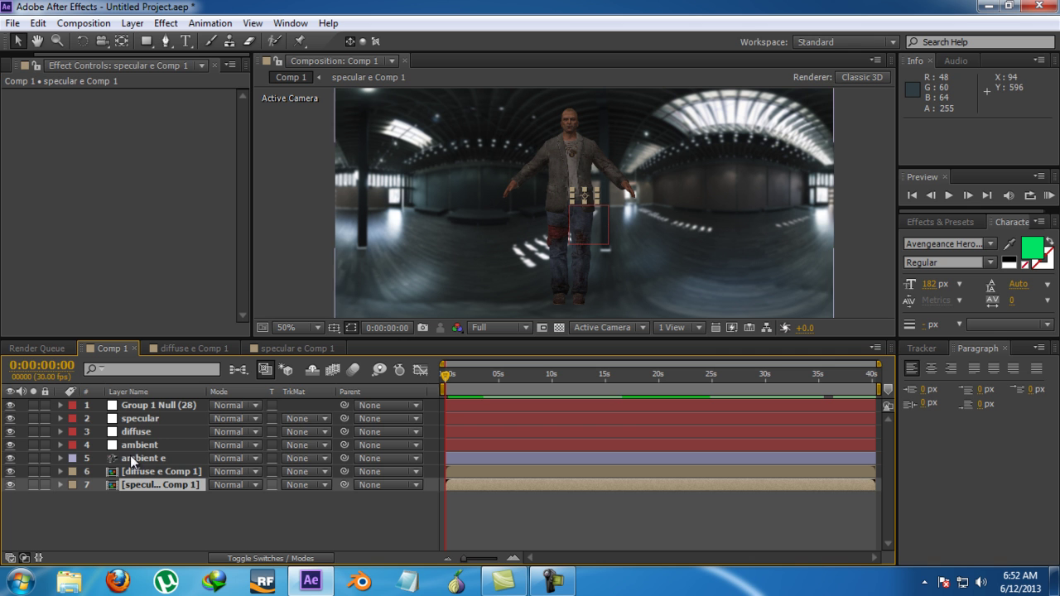
pyautogui.click(147, 417)
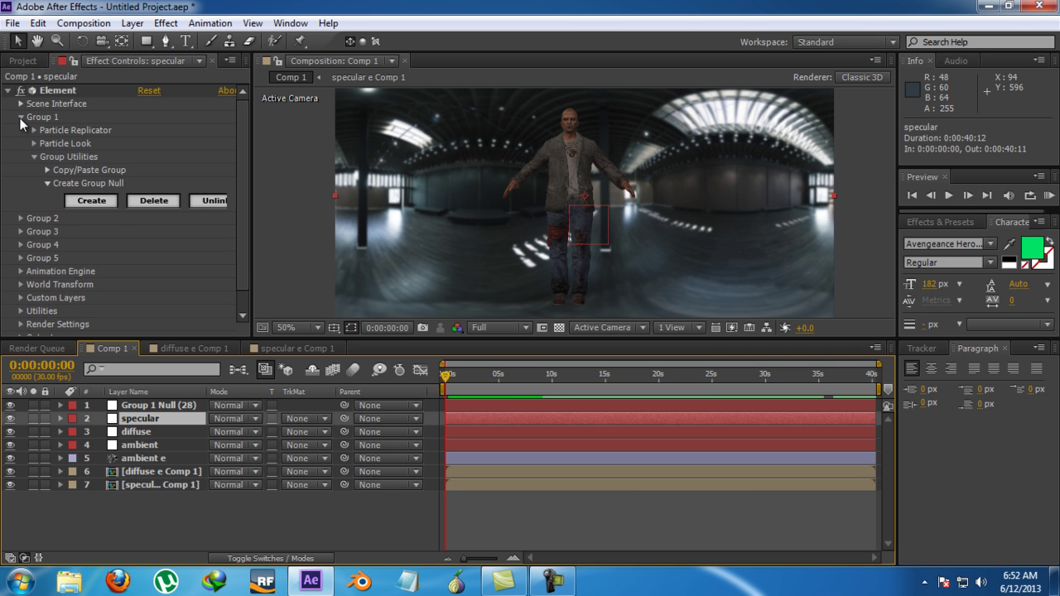
pyautogui.click(20, 104)
pyautogui.click(95, 122)
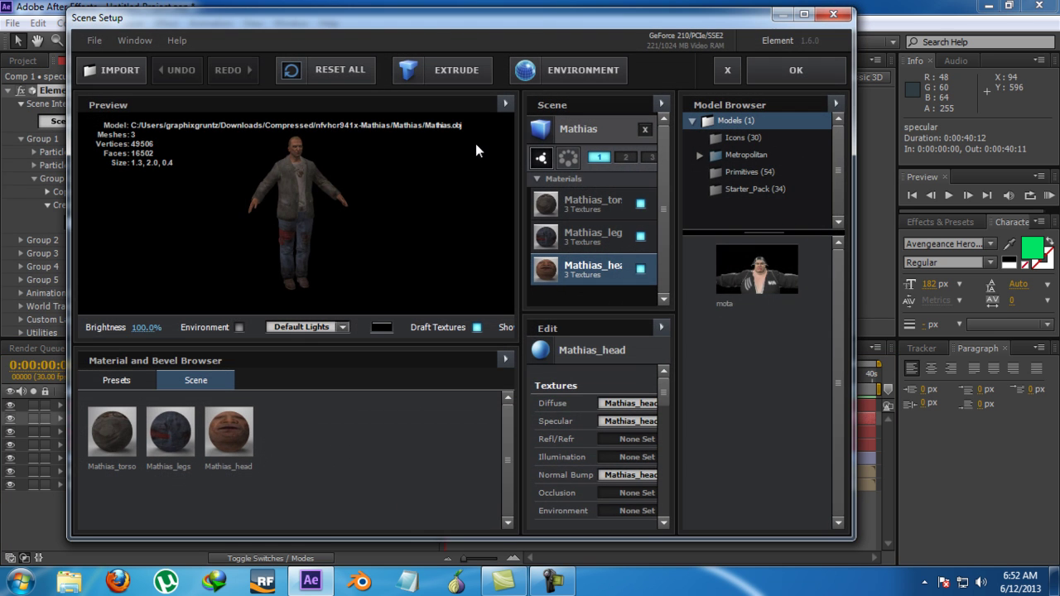
pyautogui.click(613, 209)
pyautogui.rightClick(613, 209)
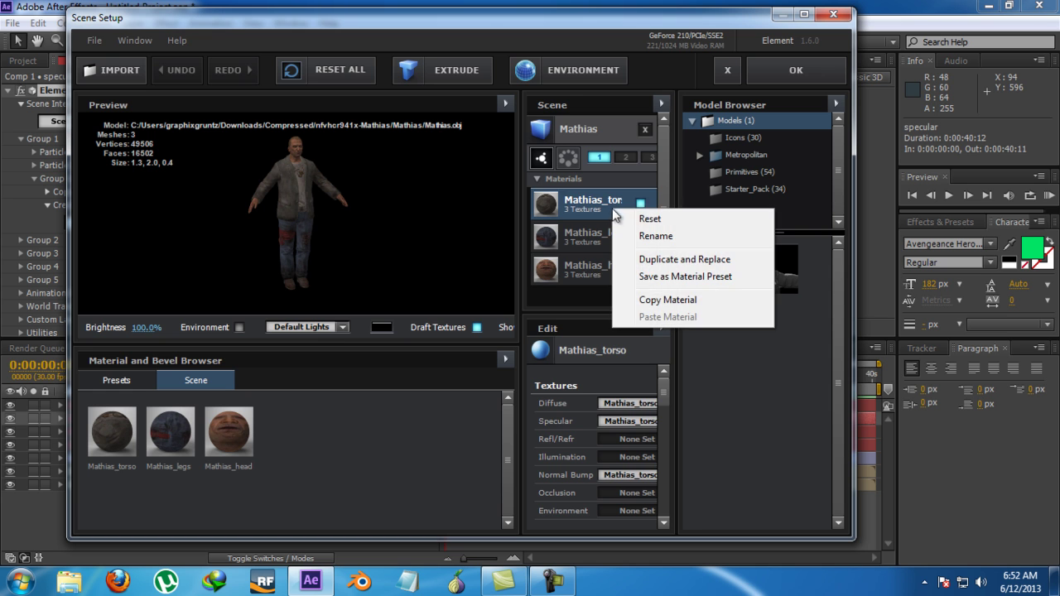
pyautogui.click(556, 292)
# - Clear the torso's Diffuse and Normal Bump textures
pyautogui.rightClick(618, 403)
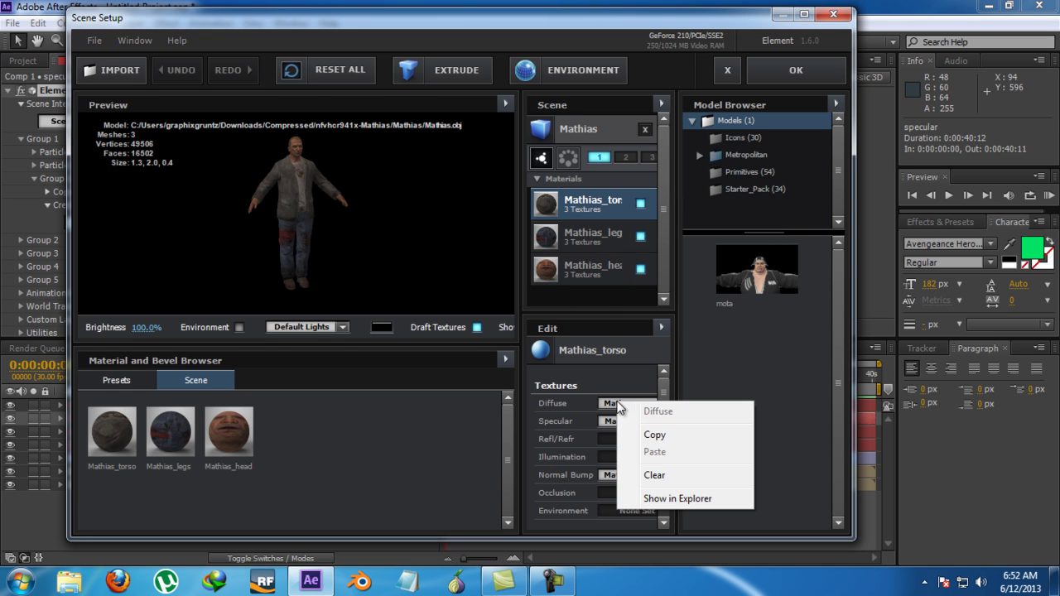
pyautogui.click(650, 476)
pyautogui.rightClick(628, 474)
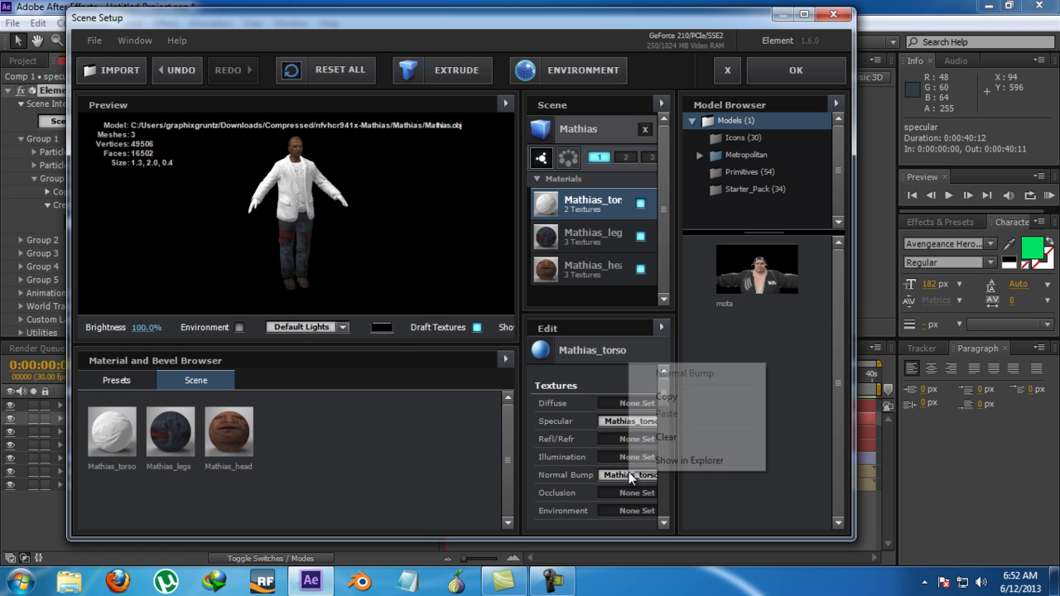
pyautogui.click(654, 437)
# - Set the torso diffuse colour to black and reflection intensity to 100%
pyautogui.scroll(-3, 613, 452)
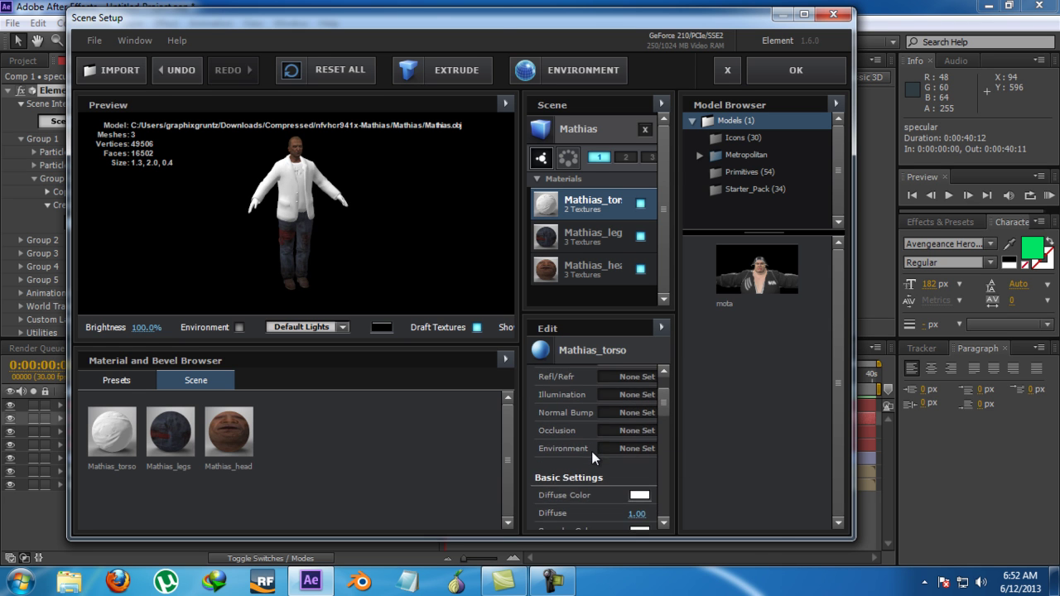
pyautogui.click(631, 450)
pyautogui.click(501, 558)
pyautogui.click(749, 542)
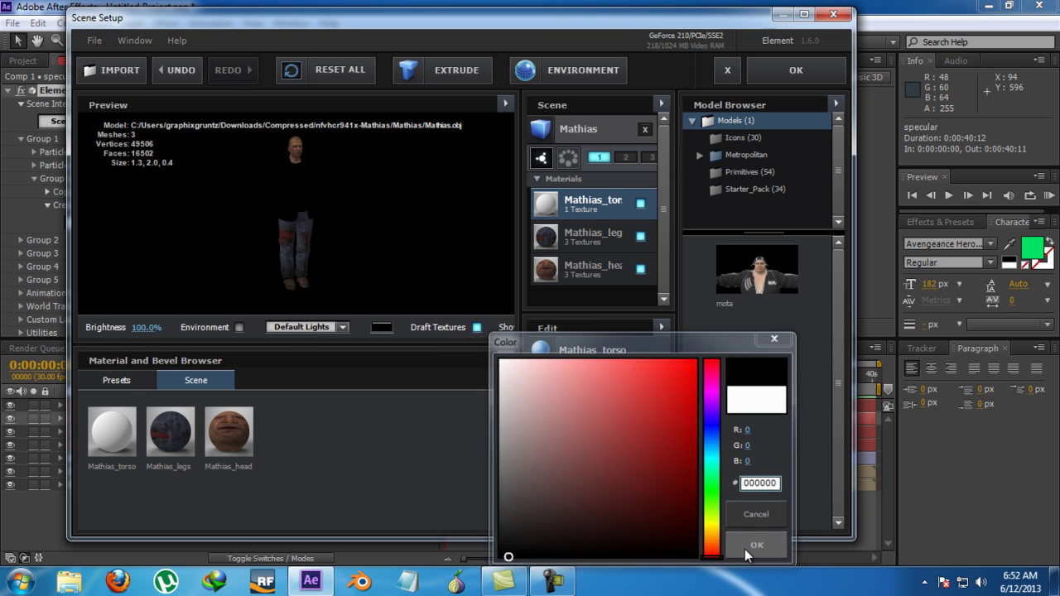
pyautogui.scroll(-3, 564, 436)
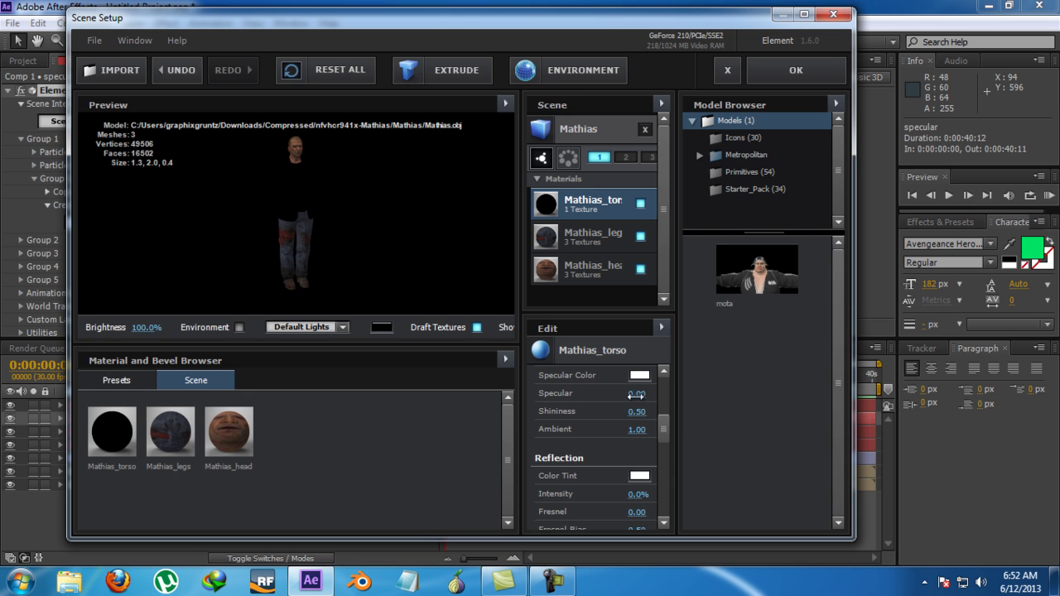
pyautogui.scroll(-3, 602, 456)
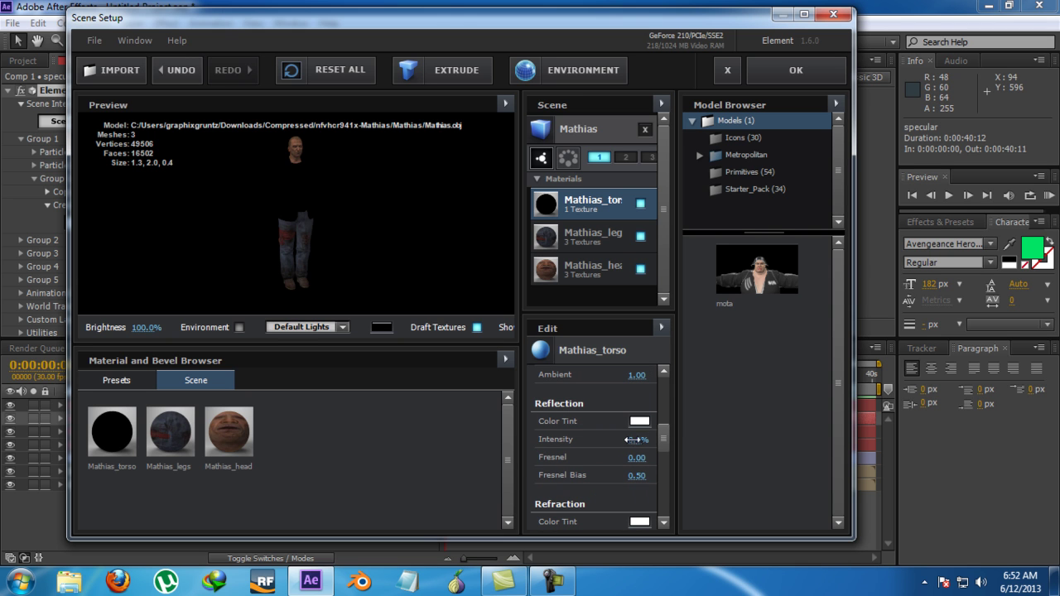
pyautogui.click(635, 440)
pyautogui.write('3.00')
pyautogui.write('00')
pyautogui.press('Return')
# - Strip the Mathias_legs Diffuse and Normal Bump textures, make it black with 100% reflection
pyautogui.click(583, 238)
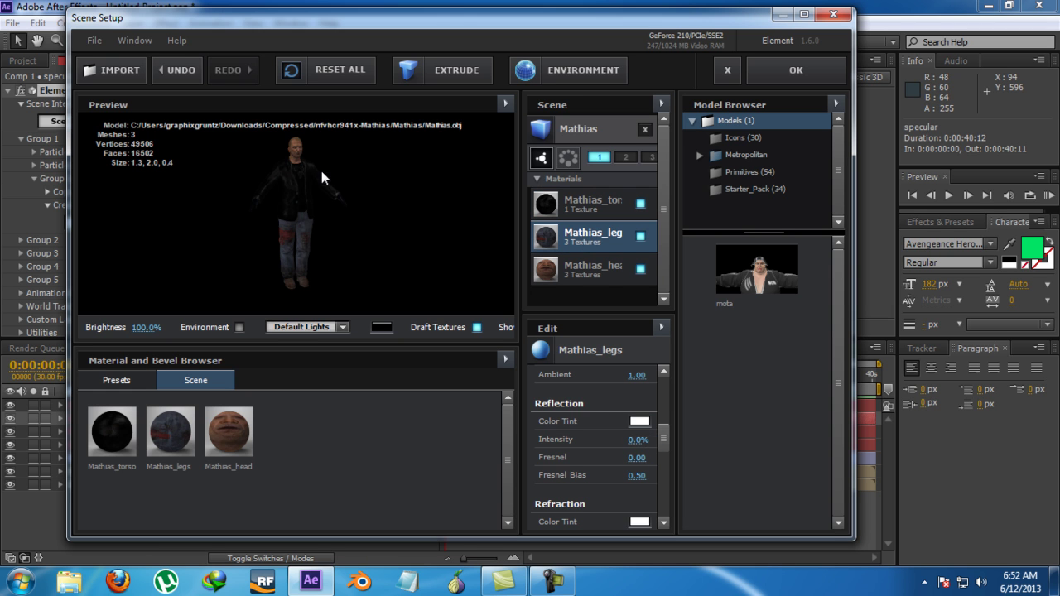
pyautogui.scroll(5, 613, 408)
pyautogui.rightClick(619, 406)
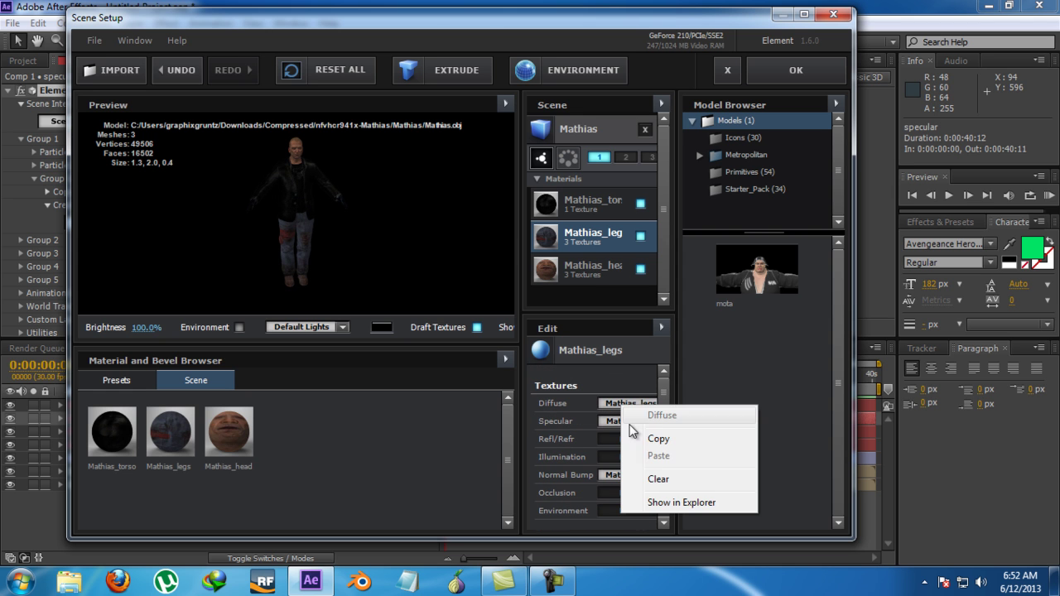
pyautogui.click(655, 478)
pyautogui.rightClick(621, 474)
pyautogui.click(652, 438)
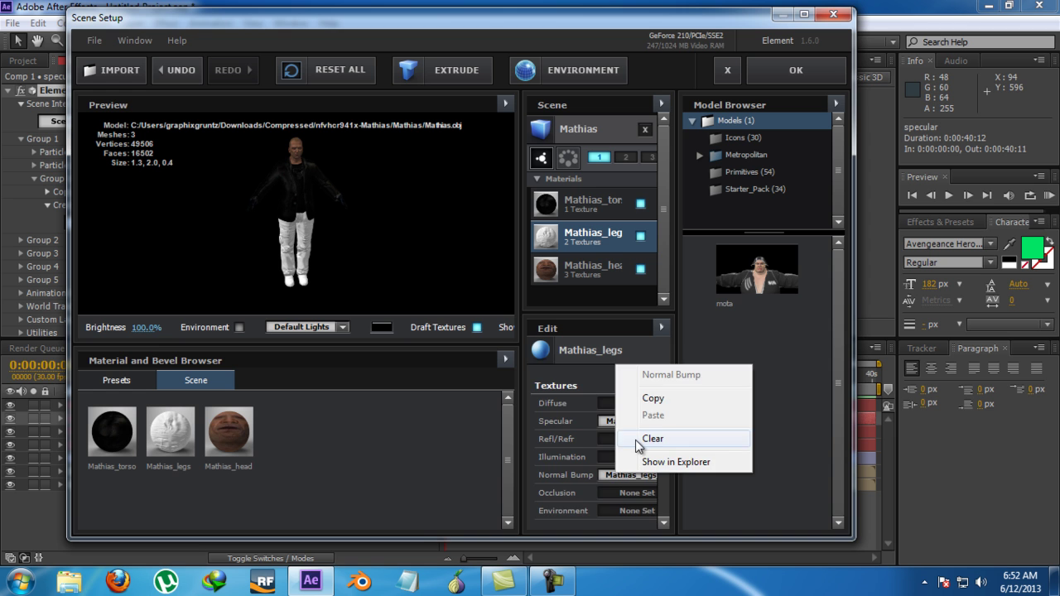
pyautogui.scroll(-3, 603, 455)
pyautogui.click(640, 396)
pyautogui.moveTo(505, 506); pyautogui.dragTo(438, 531)
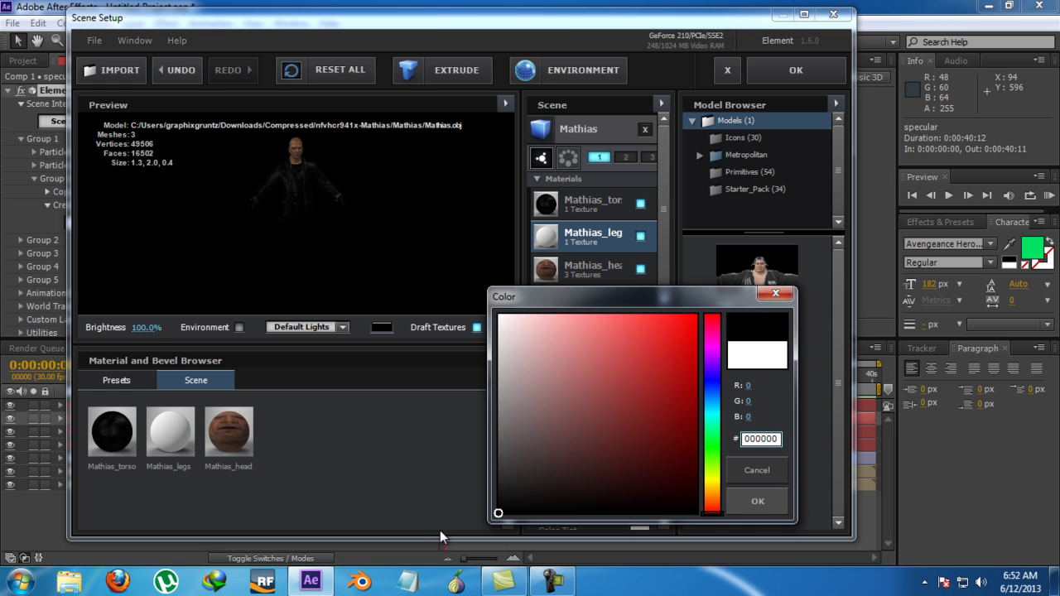
pyautogui.click(736, 502)
pyautogui.scroll(-3, 540, 448)
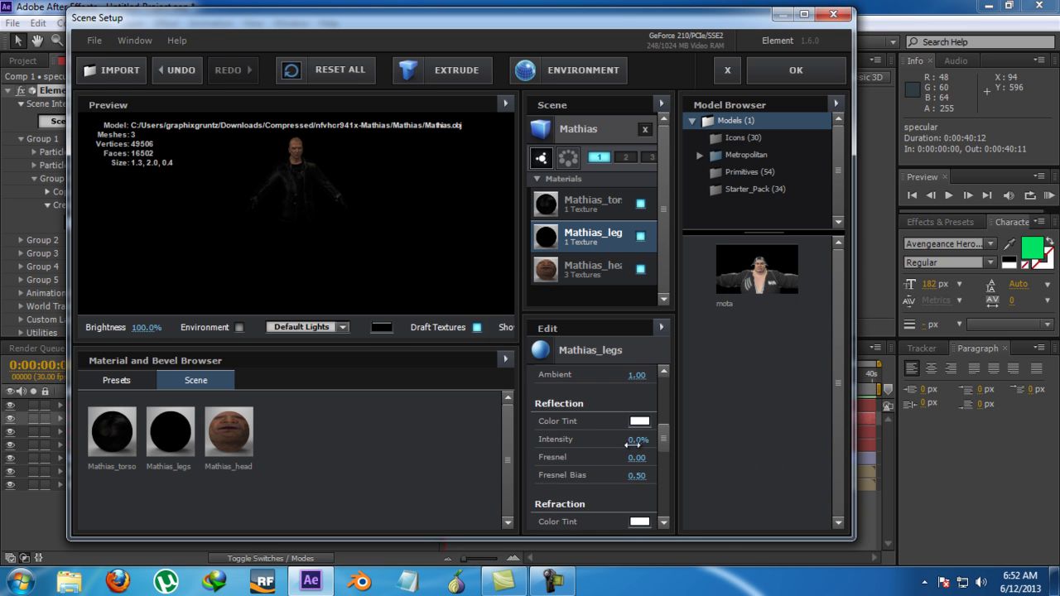
pyautogui.click(636, 440)
pyautogui.write('1')
pyautogui.press('Return')
# - Strip the Mathias_head textures, make it black with 100% reflection, and apply the scene setup
pyautogui.click(607, 266)
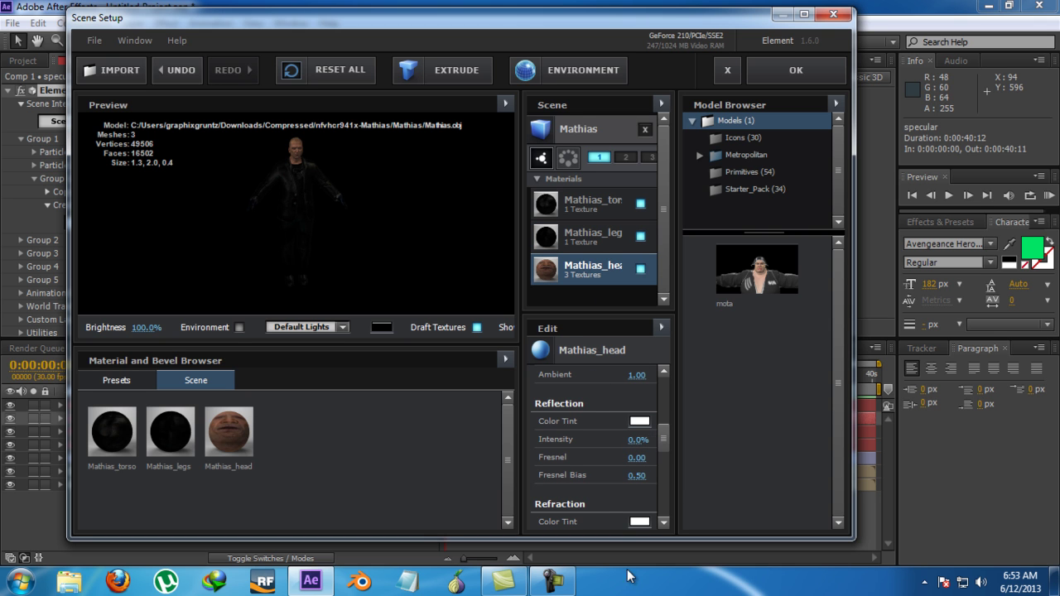
pyautogui.scroll(5, 595, 455)
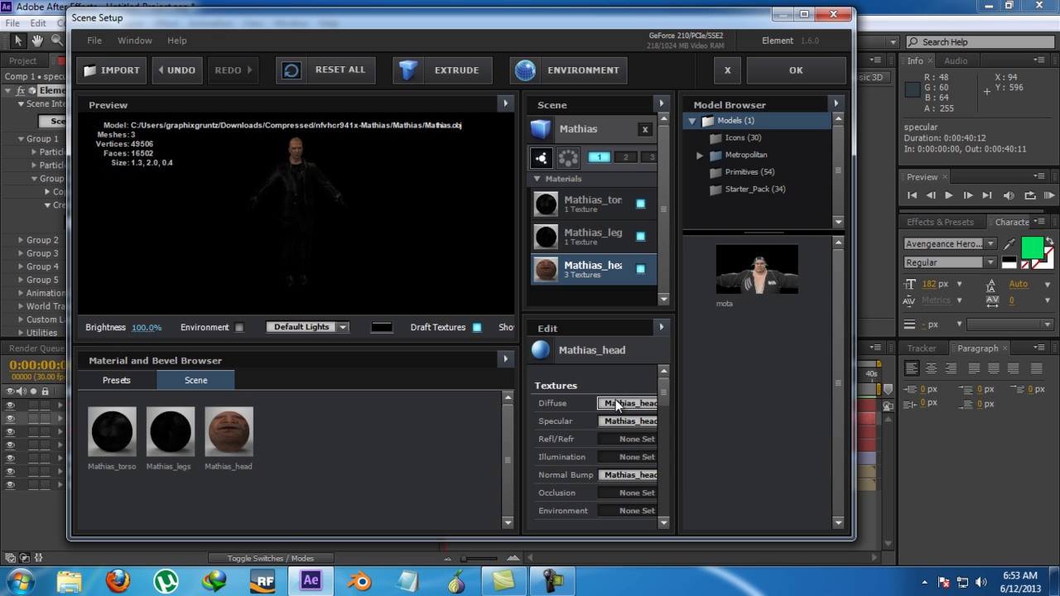
pyautogui.rightClick(617, 403)
pyautogui.click(684, 474)
pyautogui.rightClick(614, 474)
pyautogui.click(638, 436)
pyautogui.scroll(-3, 617, 447)
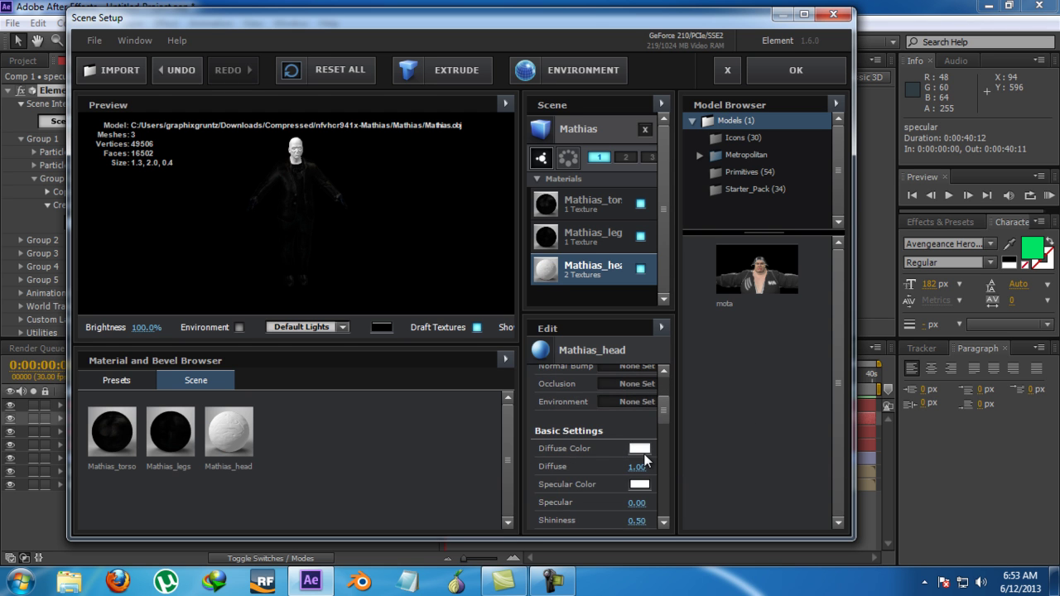
pyautogui.click(639, 449)
pyautogui.moveTo(596, 442); pyautogui.dragTo(519, 568)
pyautogui.click(754, 548)
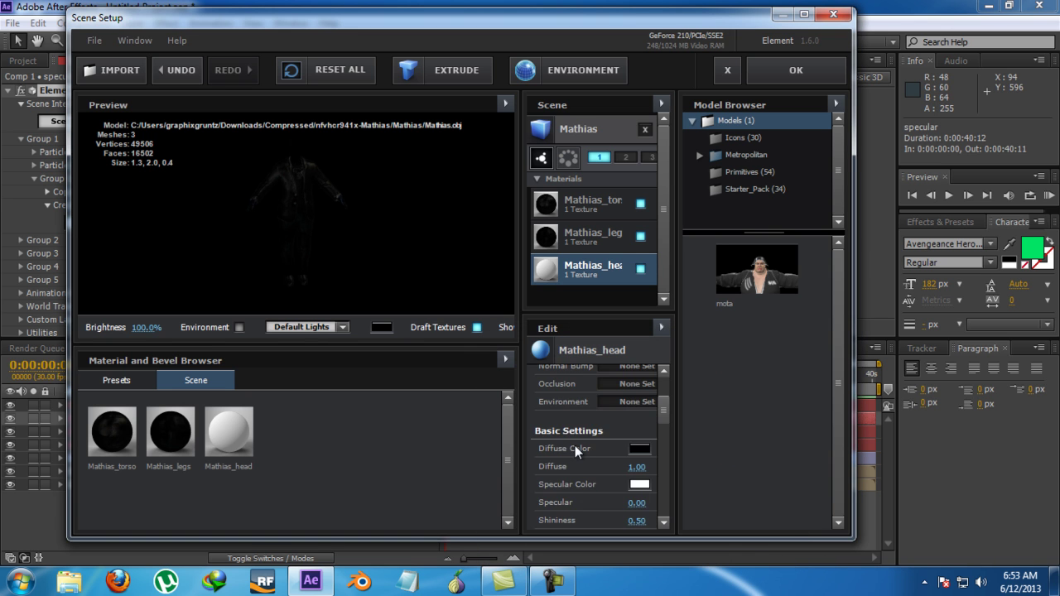
pyautogui.scroll(-5, 613, 473)
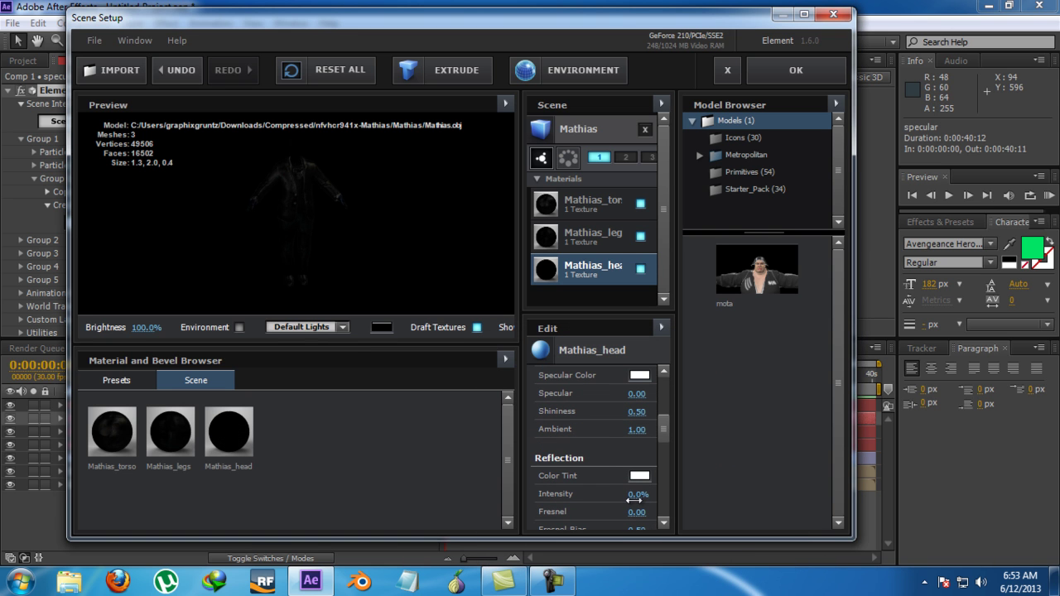
pyautogui.click(637, 495)
pyautogui.write('100')
pyautogui.press('Return')
pyautogui.moveTo(325, 224); pyautogui.dragTo(249, 247)
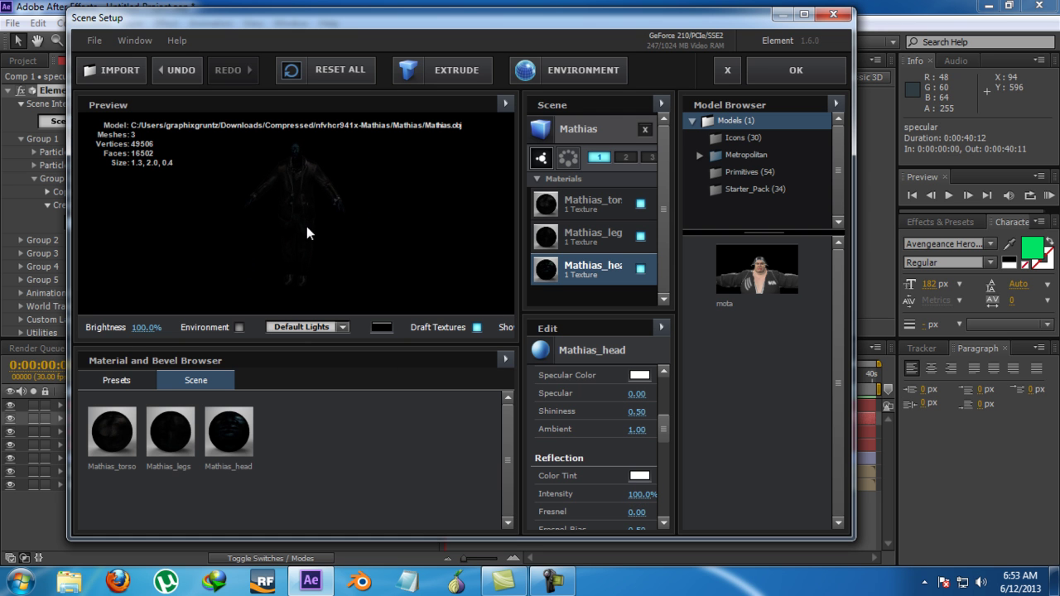
pyautogui.click(766, 62)
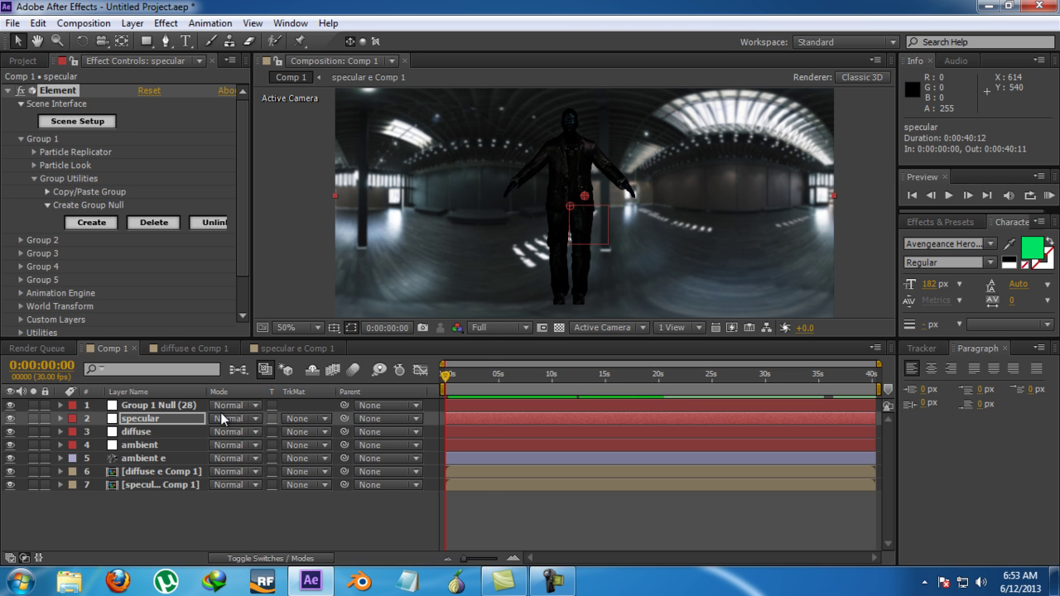
# - Set the diffuse layer to Overlay, briefly soloing the ambient and diffuse layers to compare
pyautogui.click(227, 430)
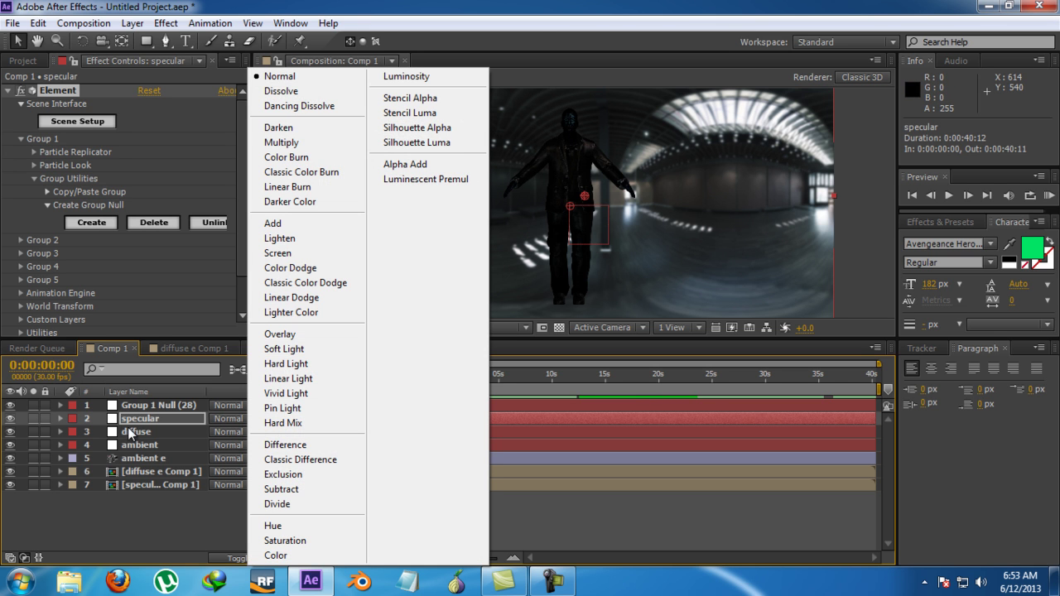
pyautogui.click(129, 433)
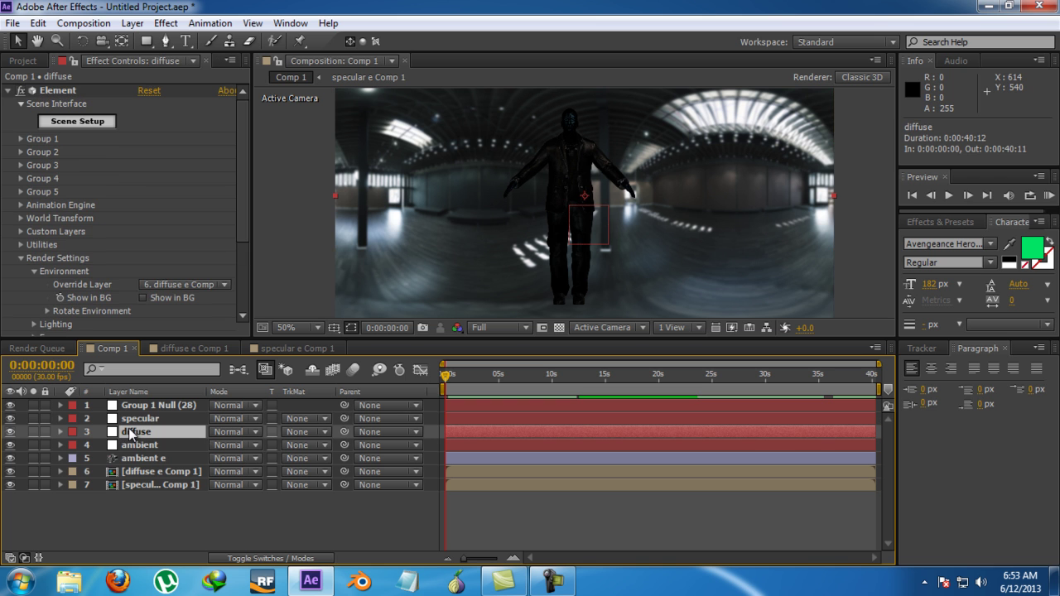
pyautogui.click(237, 431)
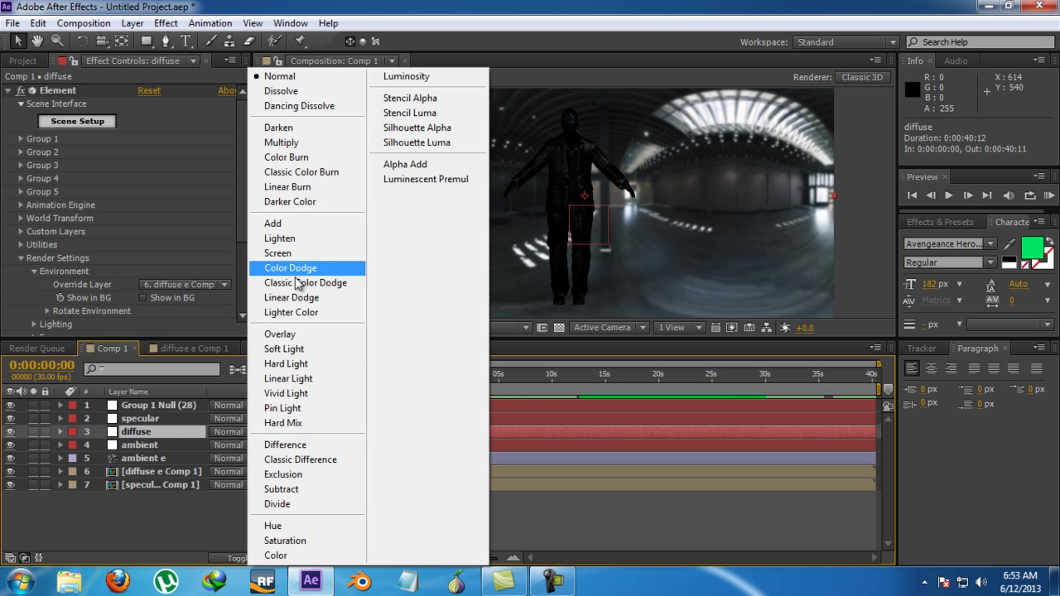
pyautogui.click(280, 334)
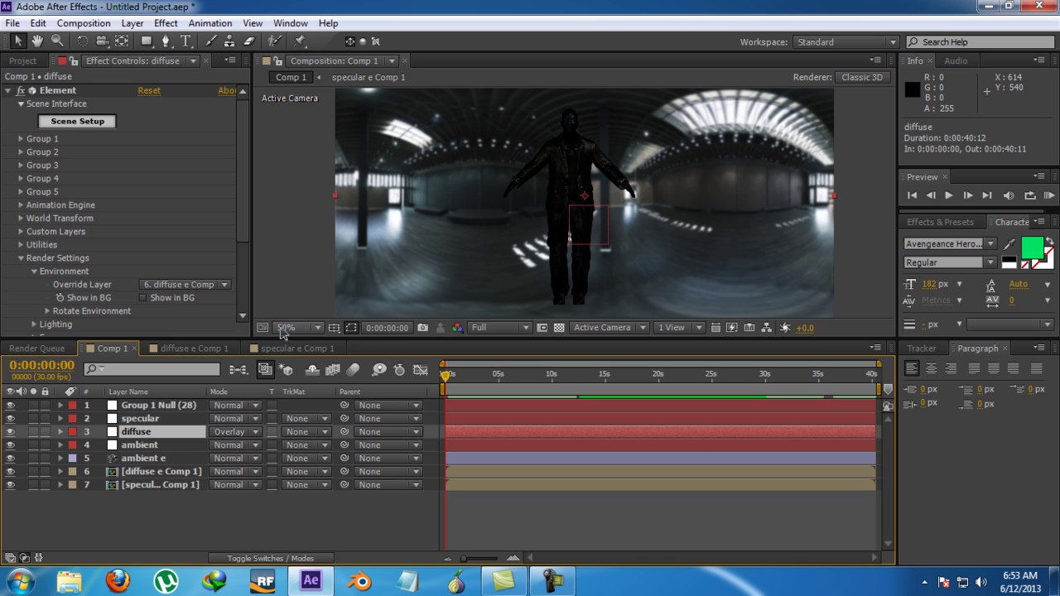
pyautogui.click(34, 446)
pyautogui.click(34, 431)
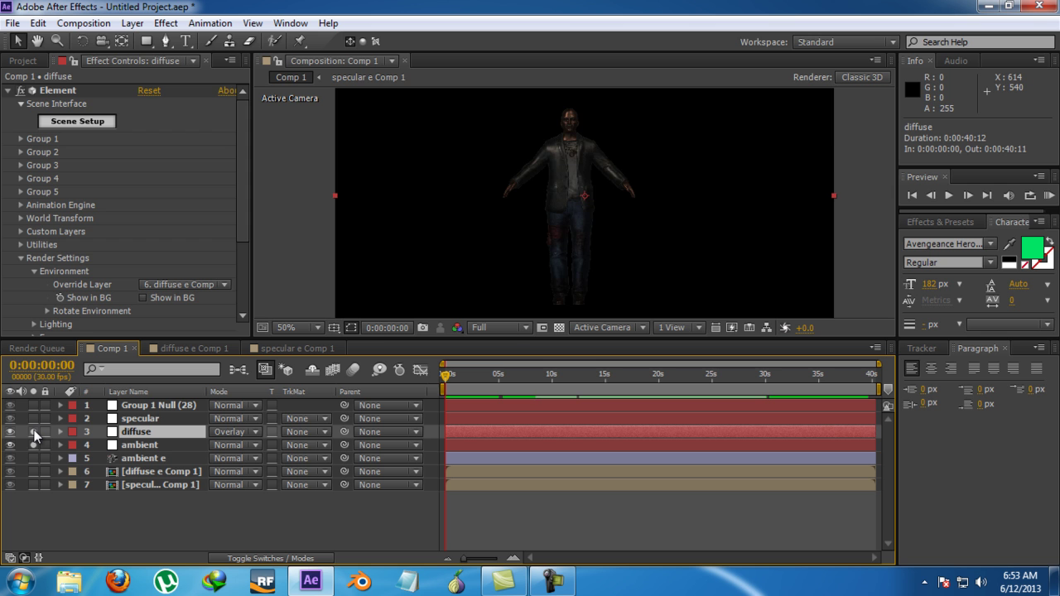
pyautogui.click(34, 431)
pyautogui.click(33, 446)
# - Set the specular layer's blend mode to Add and inspect the jacket
pyautogui.click(129, 419)
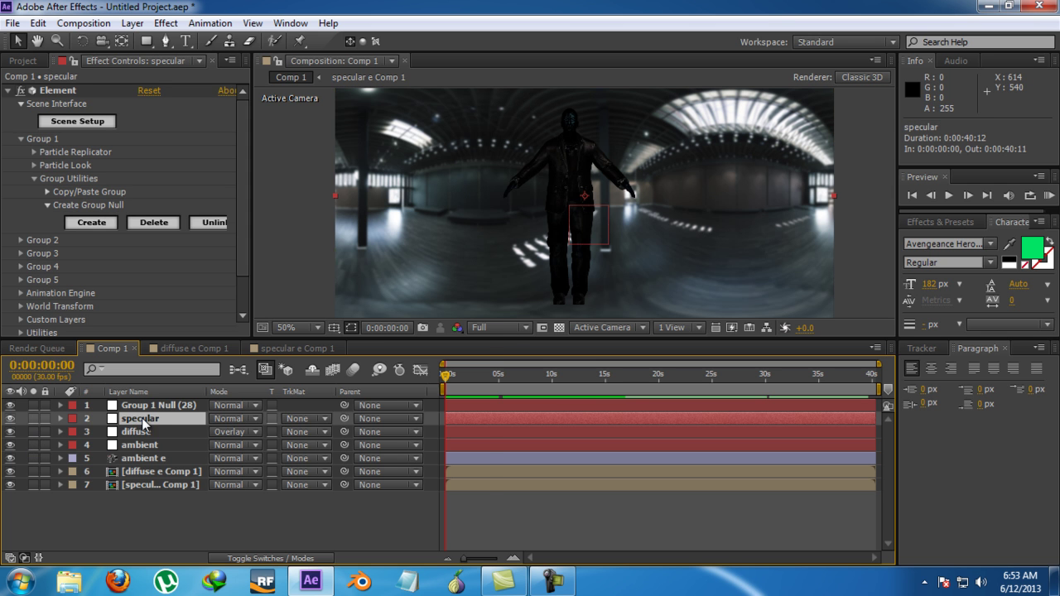
pyautogui.click(227, 418)
pyautogui.click(301, 227)
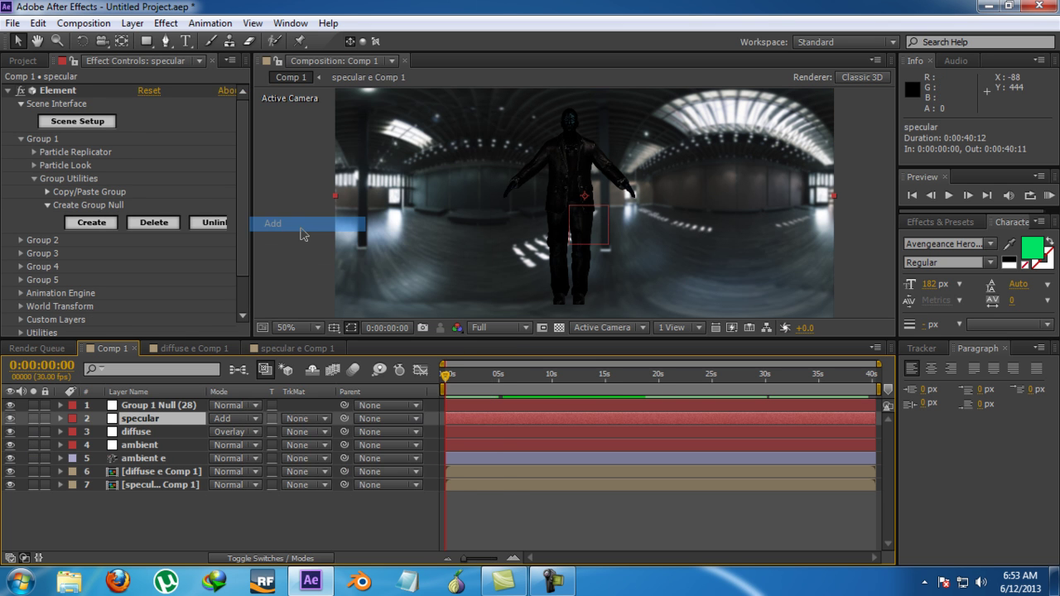
pyautogui.scroll(4, 574, 183)
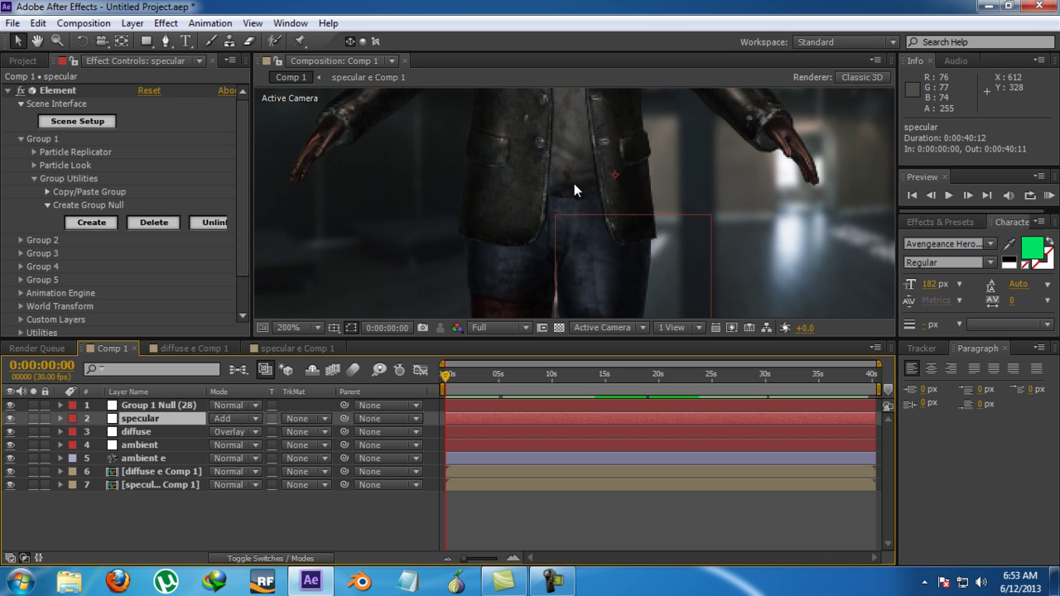
pyautogui.moveTo(574, 183); pyautogui.dragTo(578, 318)
pyautogui.scroll(-2, 572, 248)
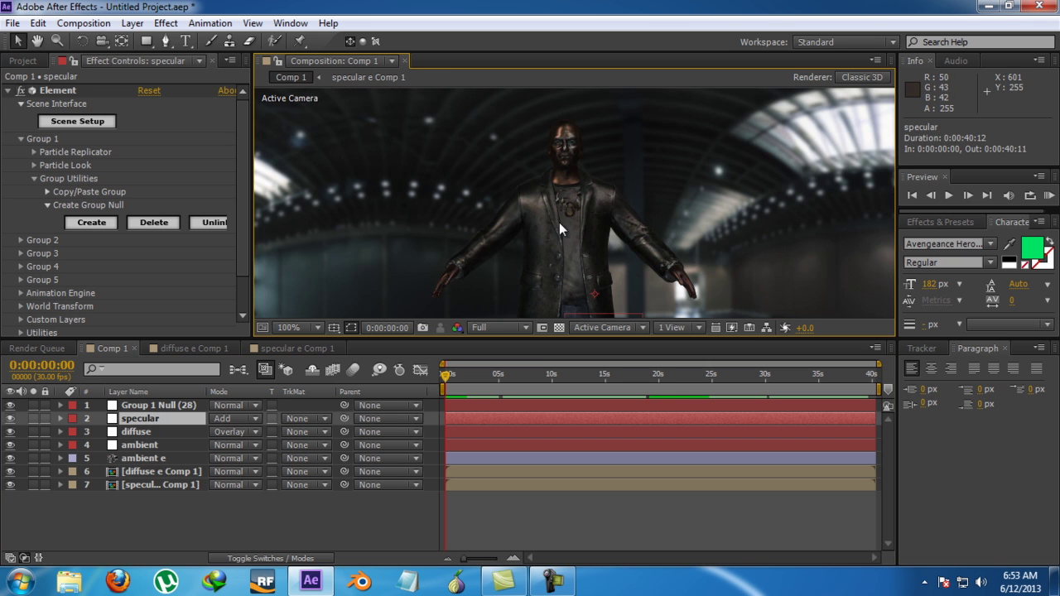
pyautogui.scroll(-1, 561, 176)
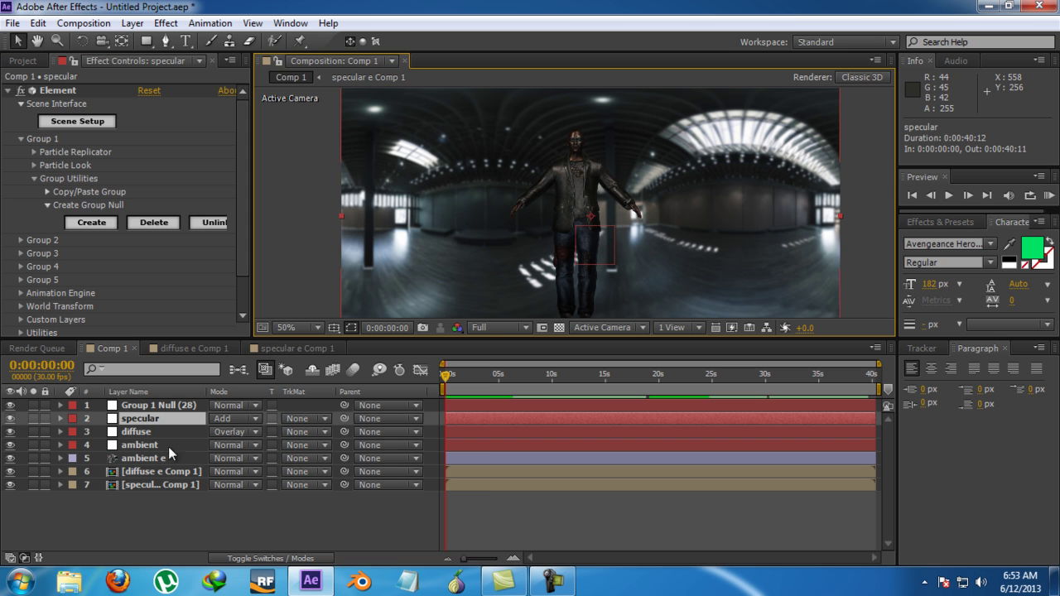
# - Test Overlay on Group 1 Null, then return it to Normal
pyautogui.click(231, 405)
pyautogui.click(273, 333)
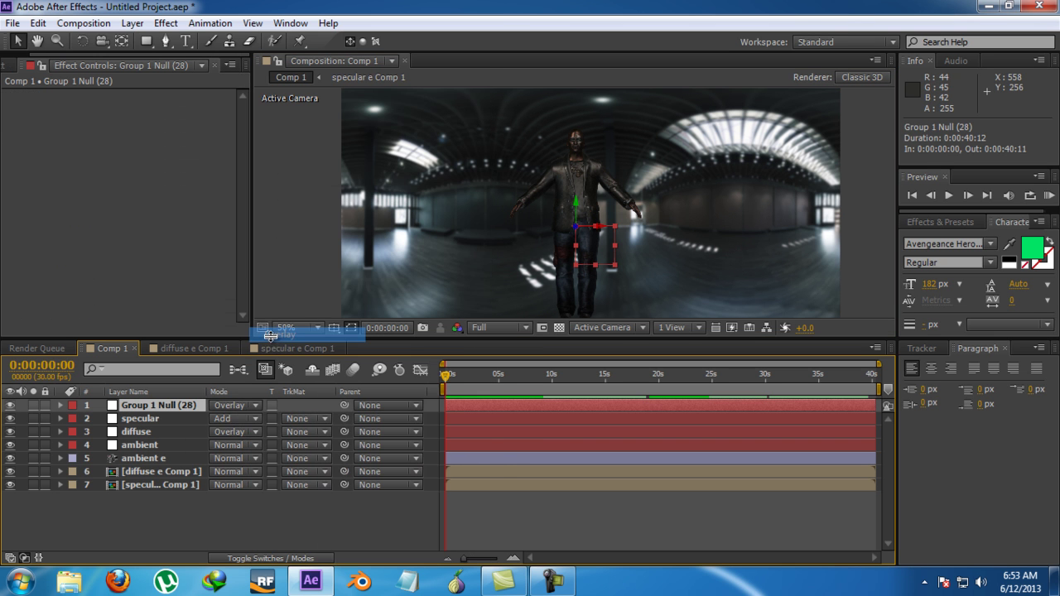
pyautogui.click(230, 408)
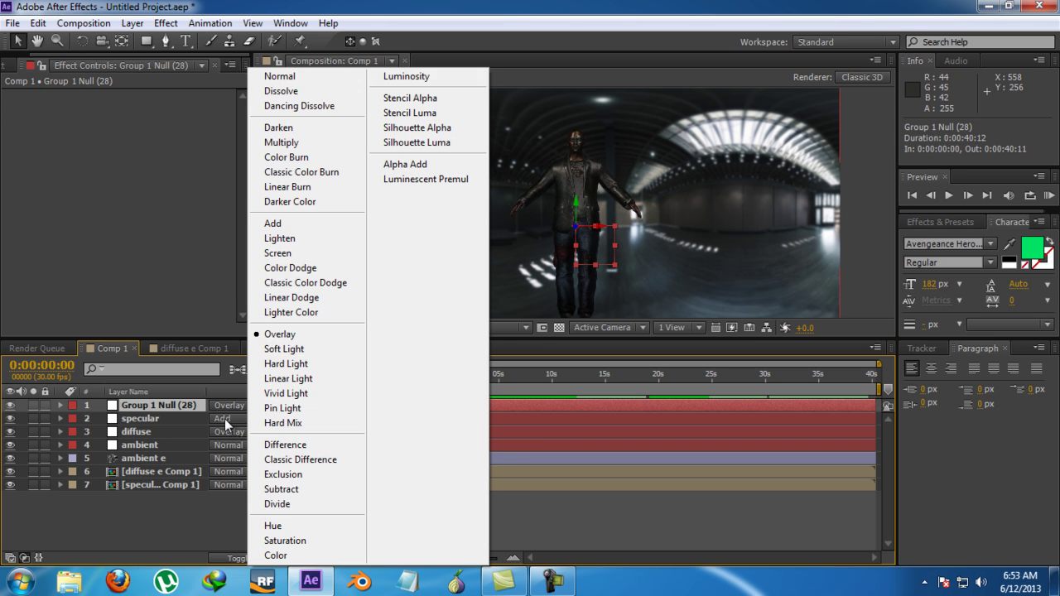
pyautogui.click(282, 75)
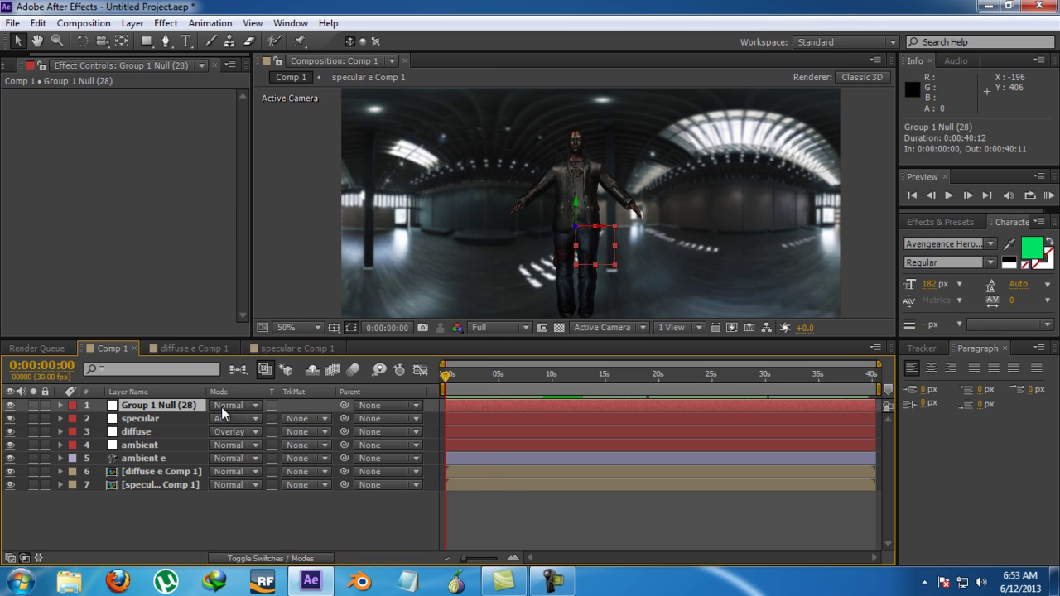
# - Try specular in Overlay and diffuse in Add, then restore diffuse to Overlay and specular to Add
pyautogui.click(224, 420)
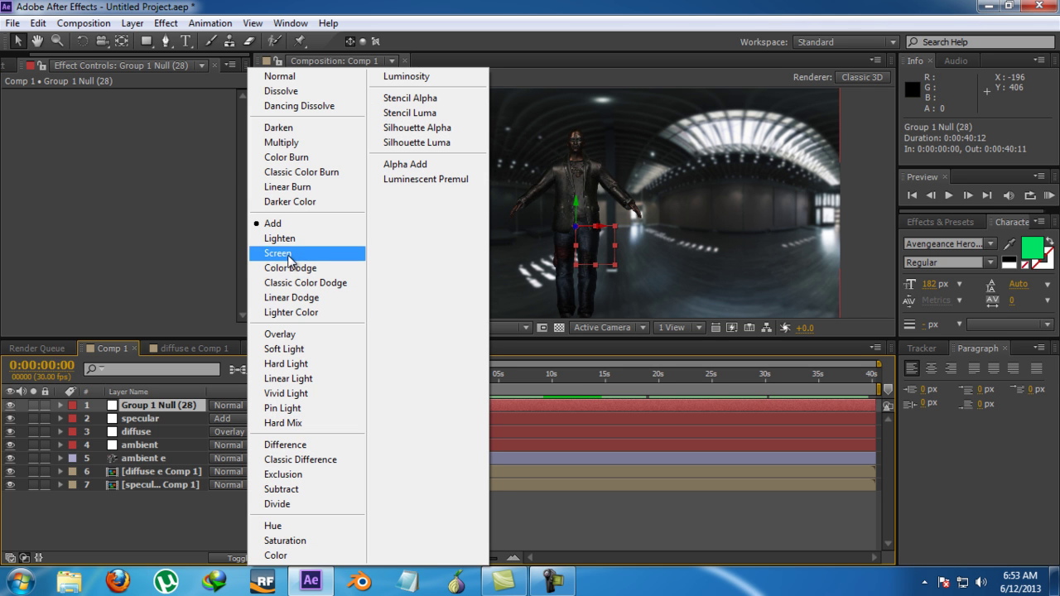
pyautogui.click(280, 334)
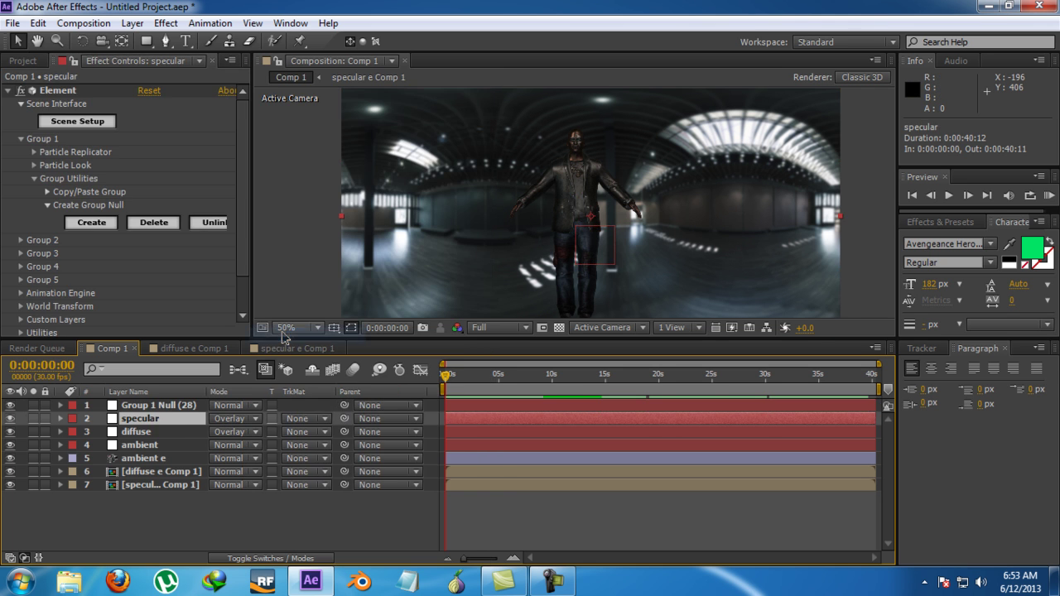
pyautogui.click(239, 434)
pyautogui.click(275, 223)
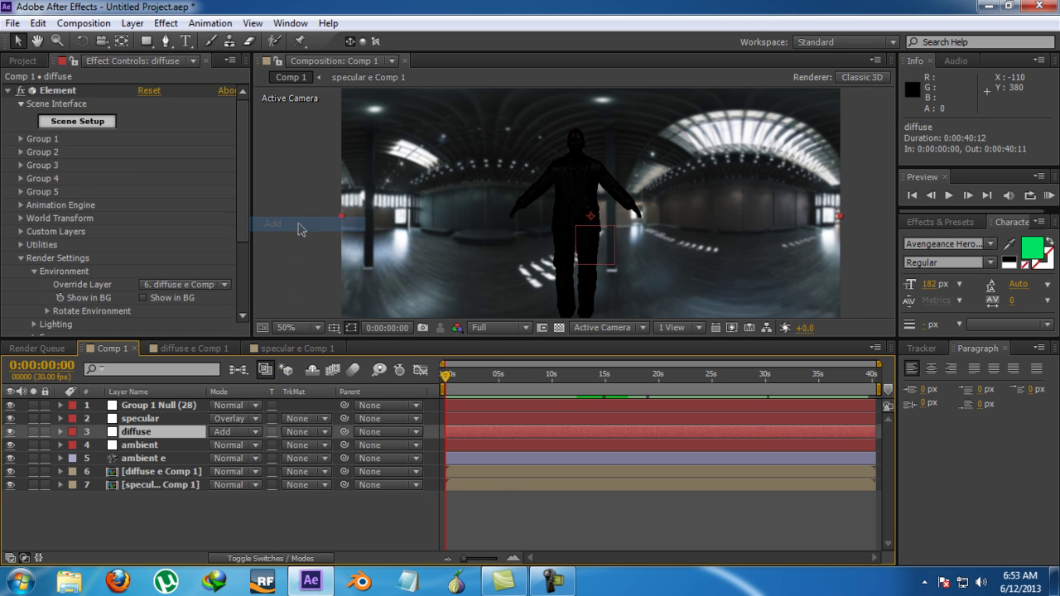
pyautogui.click(236, 429)
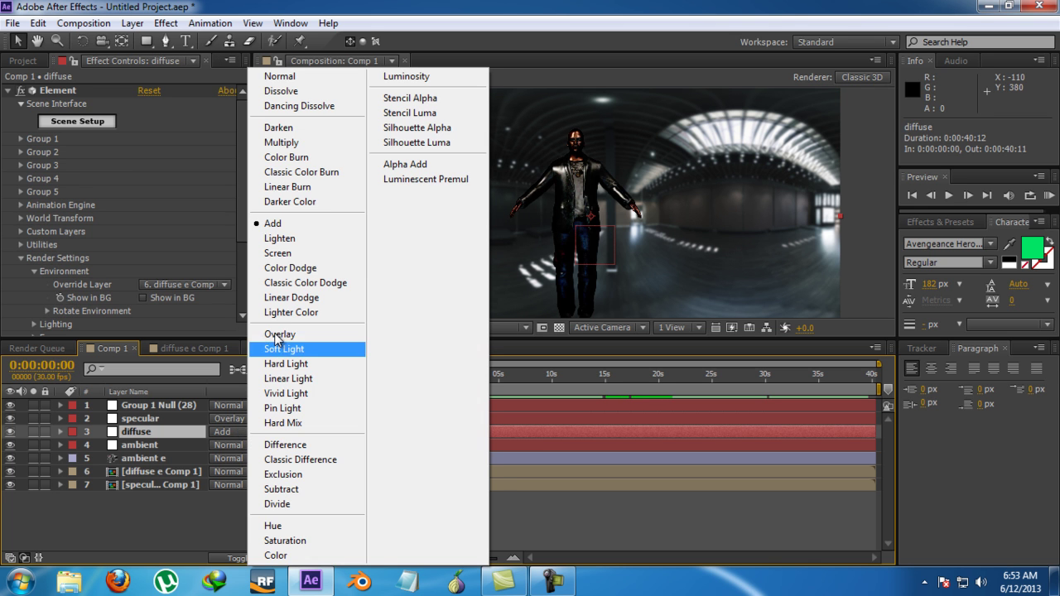
pyautogui.click(274, 331)
pyautogui.click(240, 418)
pyautogui.click(273, 223)
pyautogui.scroll(2, 587, 170)
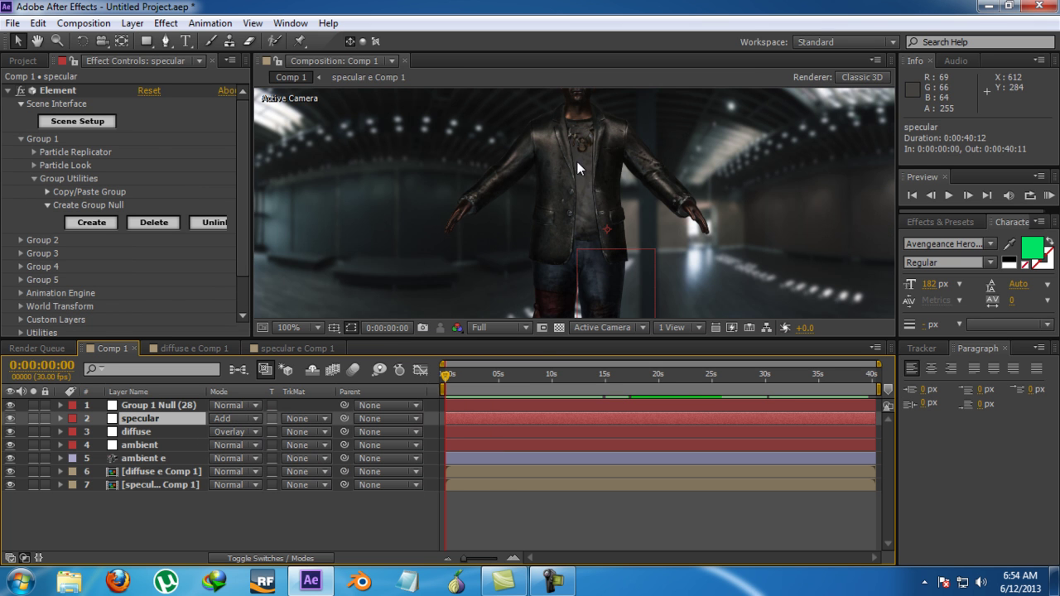
pyautogui.moveTo(565, 149); pyautogui.dragTo(555, 91)
pyautogui.scroll(-2, 553, 154)
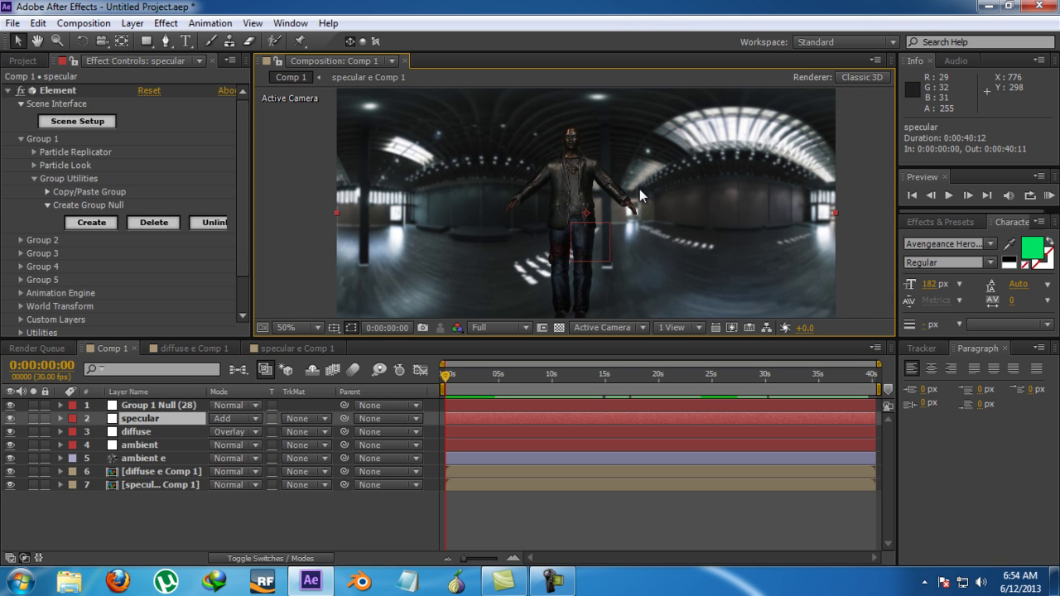
# - Create a near-white ambient light layer at 120% intensity
pyautogui.click(134, 25)
pyautogui.moveTo(305, 31)
pyautogui.click(466, 68)
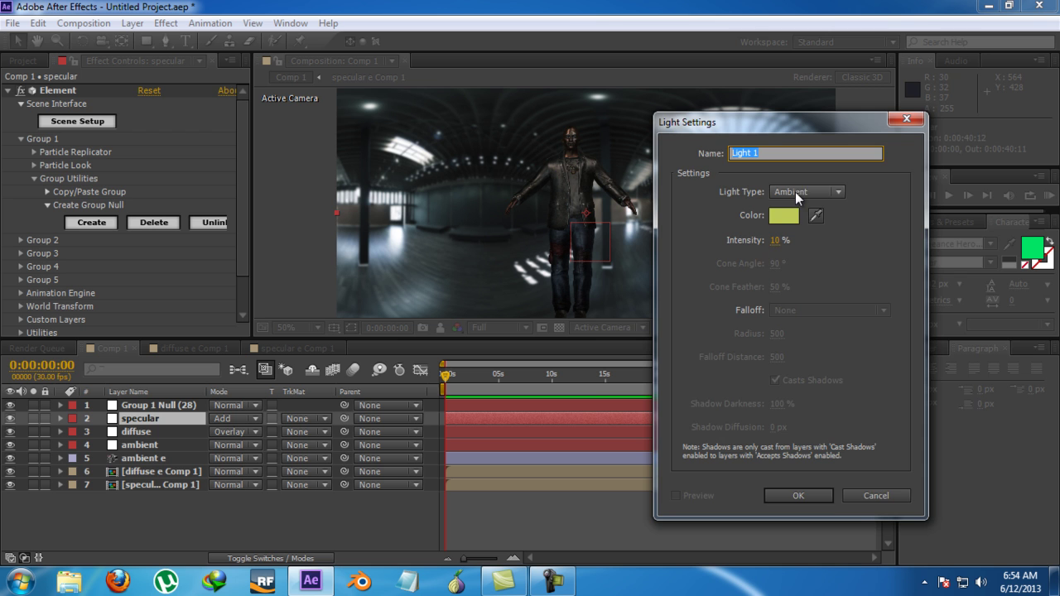
pyautogui.click(787, 215)
pyautogui.moveTo(808, 308); pyautogui.dragTo(557, 276)
pyautogui.click(973, 274)
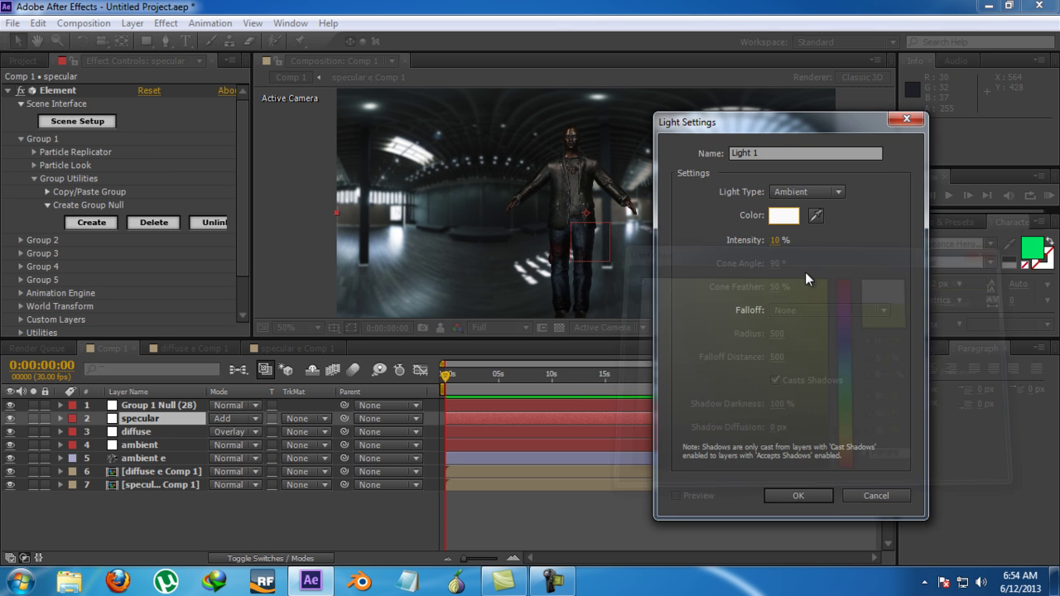
pyautogui.click(778, 240)
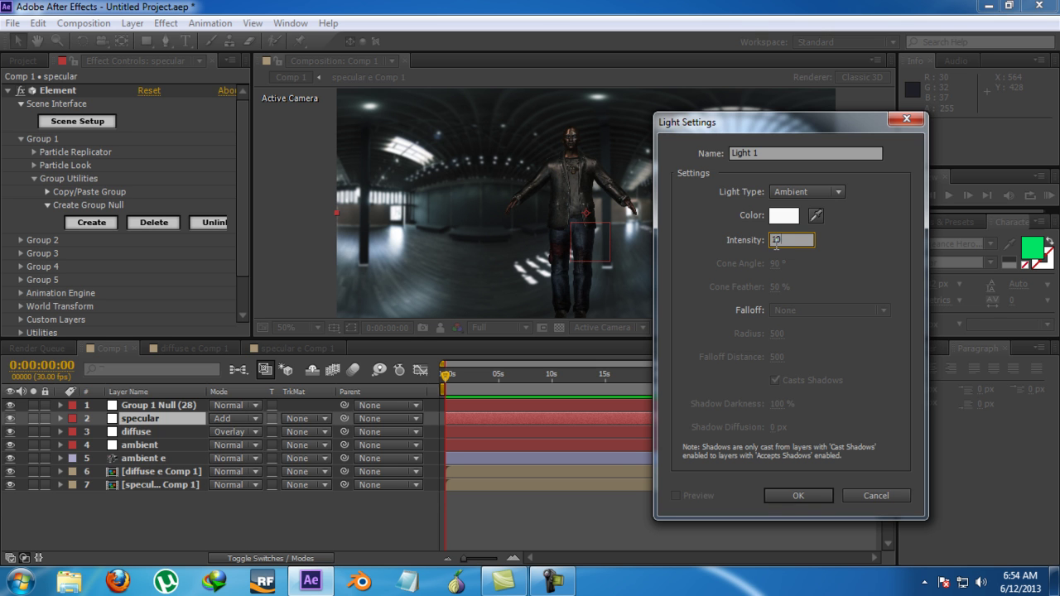
pyautogui.write('120')
pyautogui.press('Return')
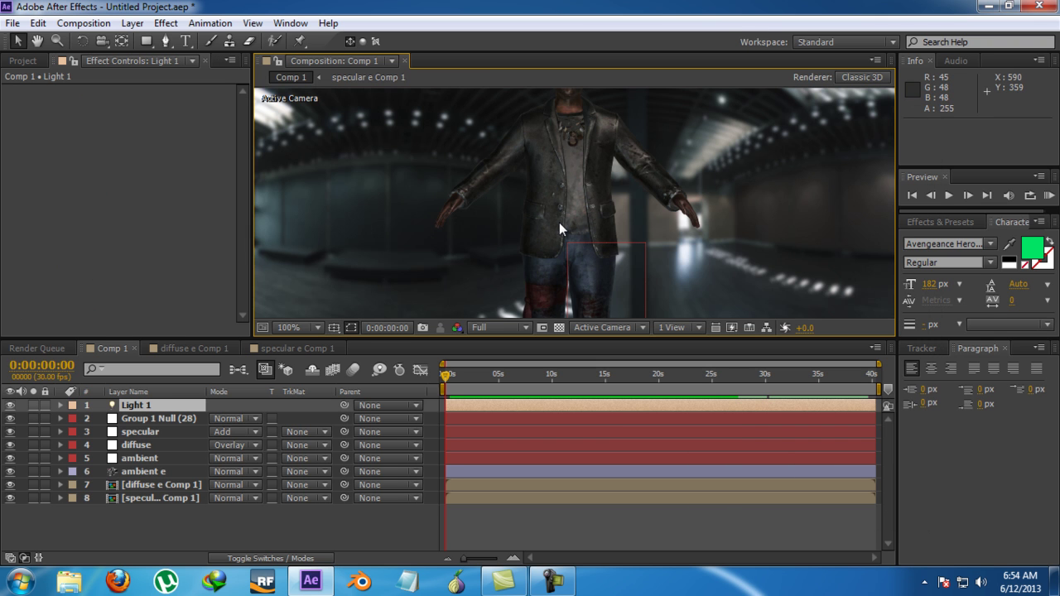
# - Zoom the Composition viewer in on the character's torso and face
pyautogui.scroll(-2, 559, 222)
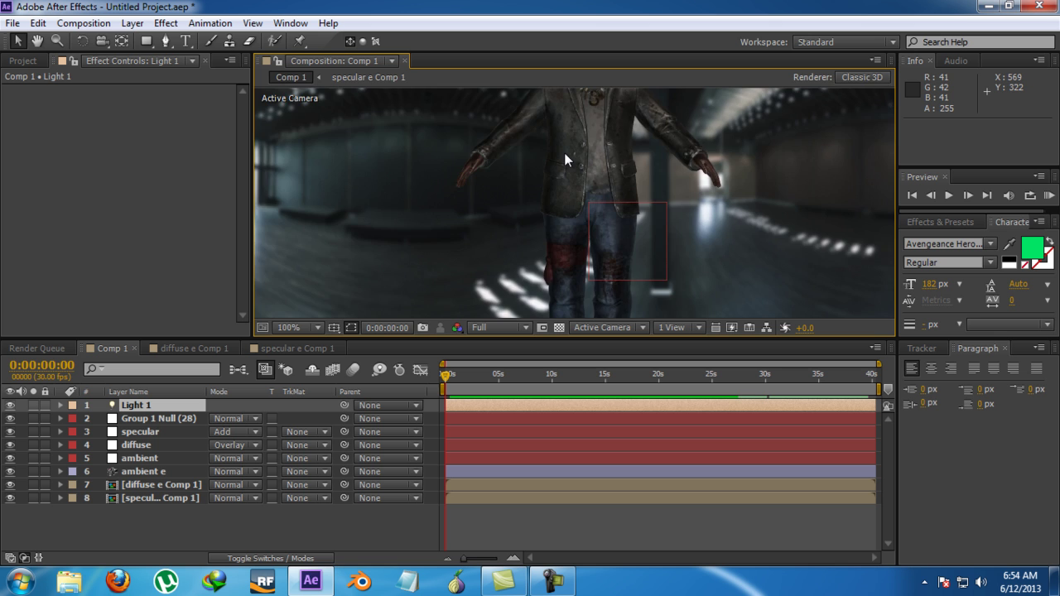
pyautogui.scroll(2, 564, 152)
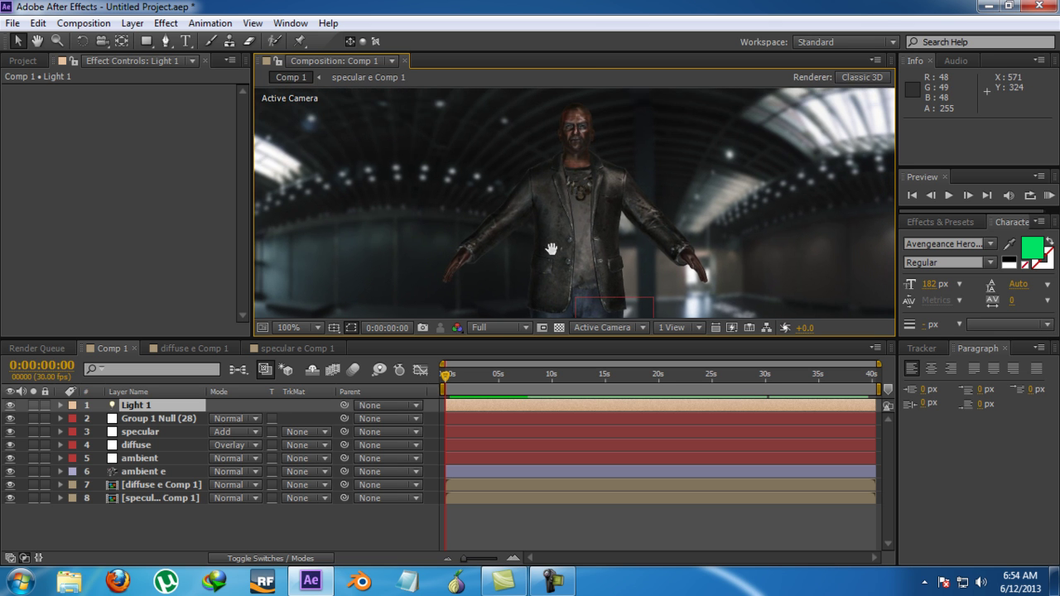
pyautogui.scroll(1, 552, 249)
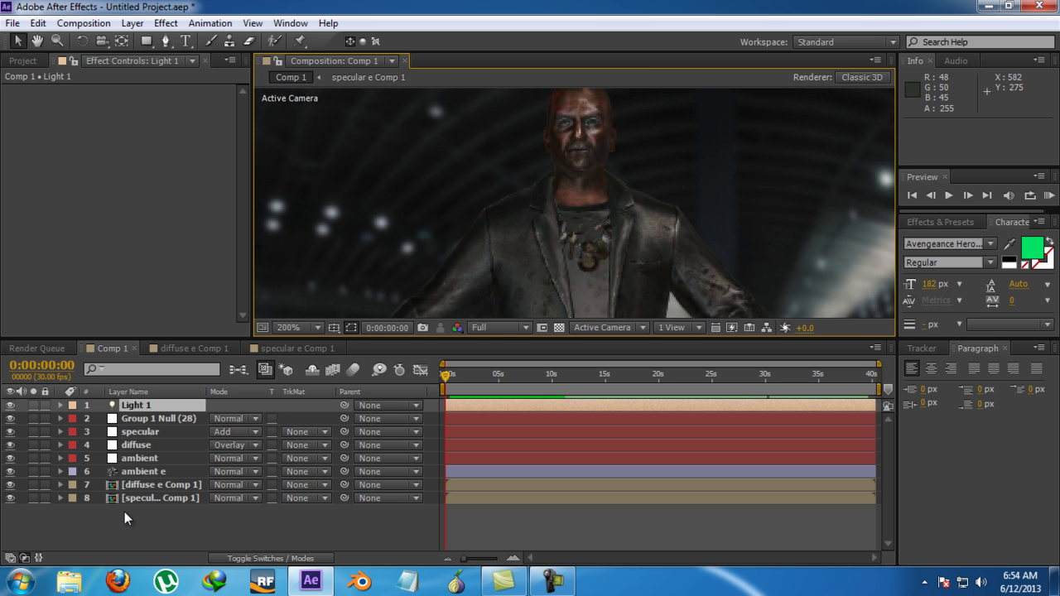
# - In the diffuse layer's Element Multi-Pass Mixer, raise Reflect to 3.75 and lower Specular to 0.87
pyautogui.click(139, 444)
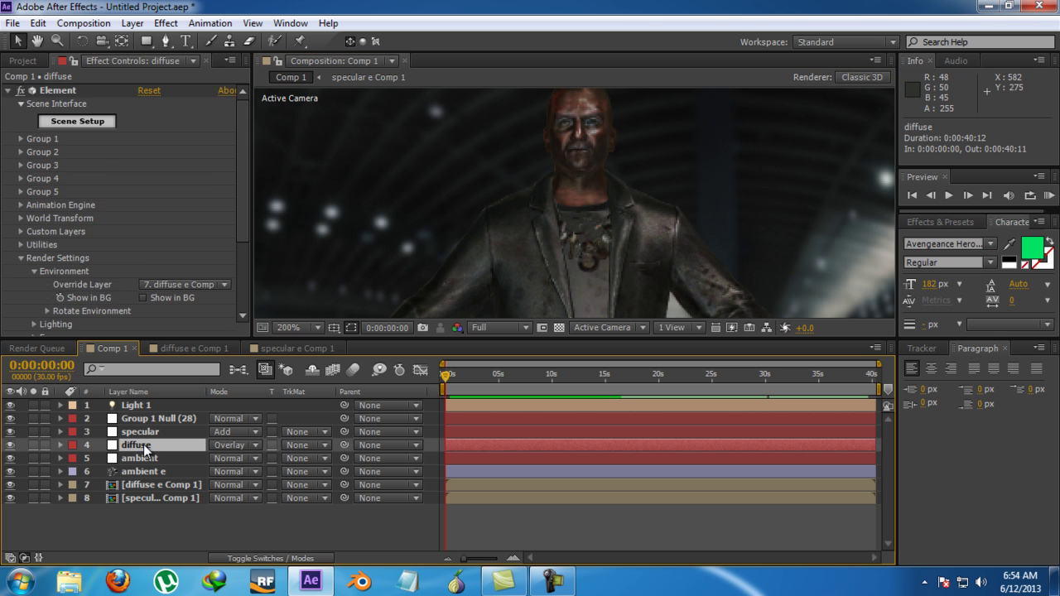
pyautogui.scroll(-4, 141, 254)
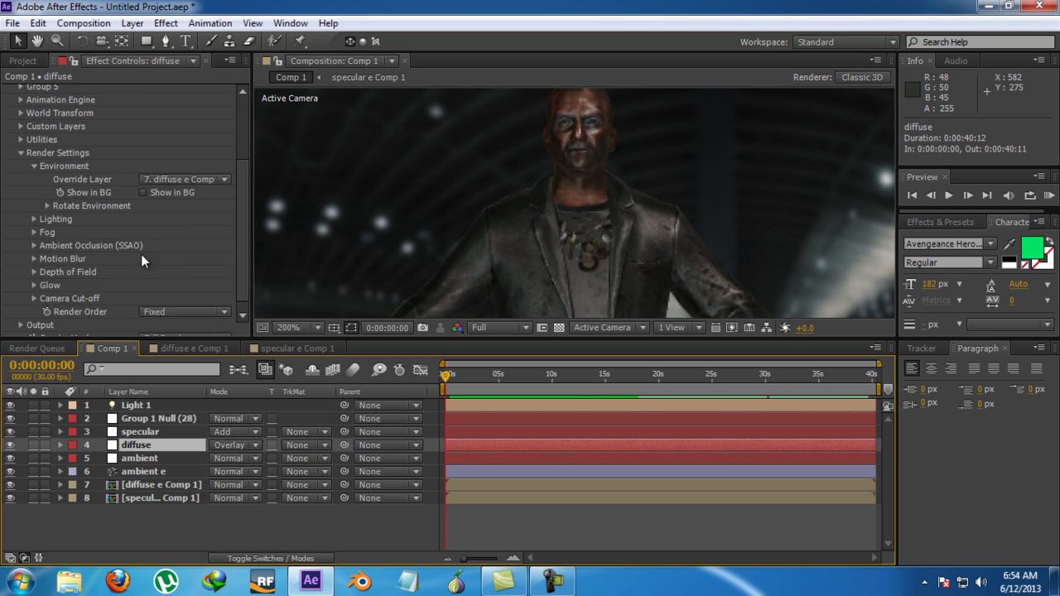
pyautogui.click(20, 315)
pyautogui.scroll(-1, 28, 308)
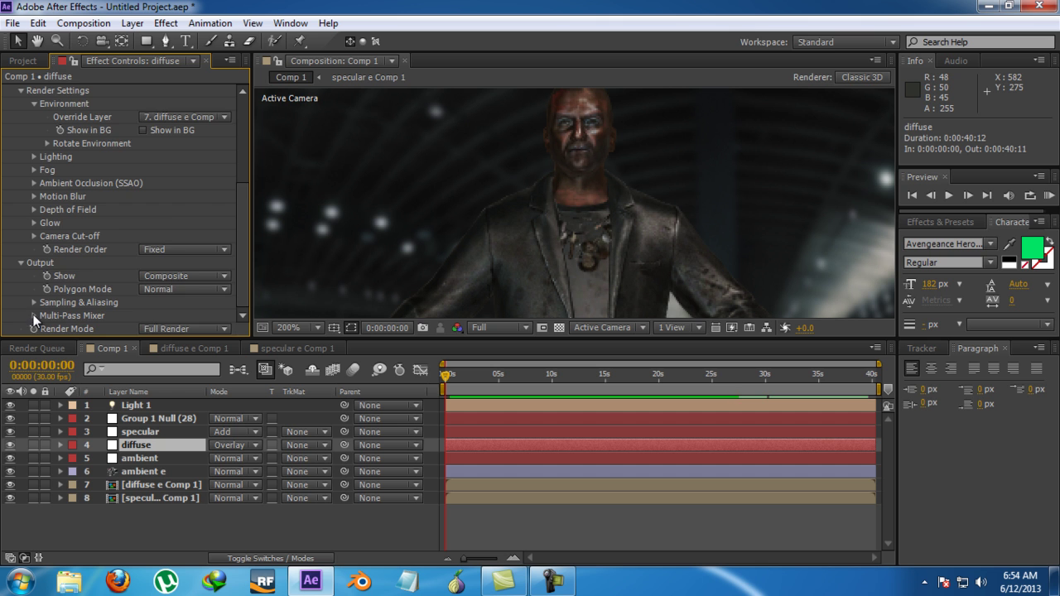
pyautogui.click(34, 316)
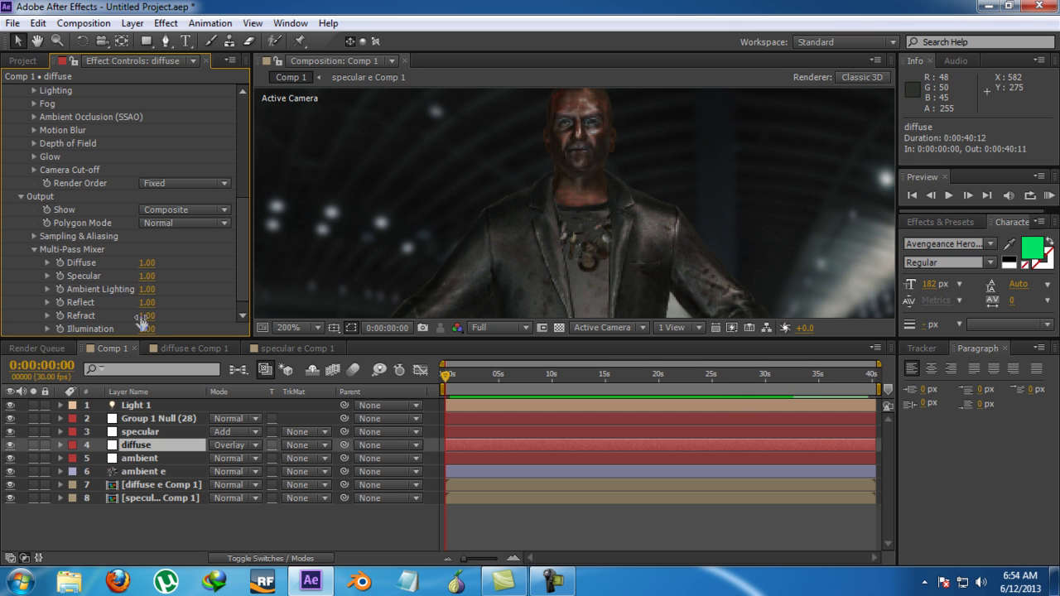
pyautogui.moveTo(147, 303); pyautogui.dragTo(316, 264)
pyautogui.scroll(-5, 434, 239)
pyautogui.scroll(3, 439, 241)
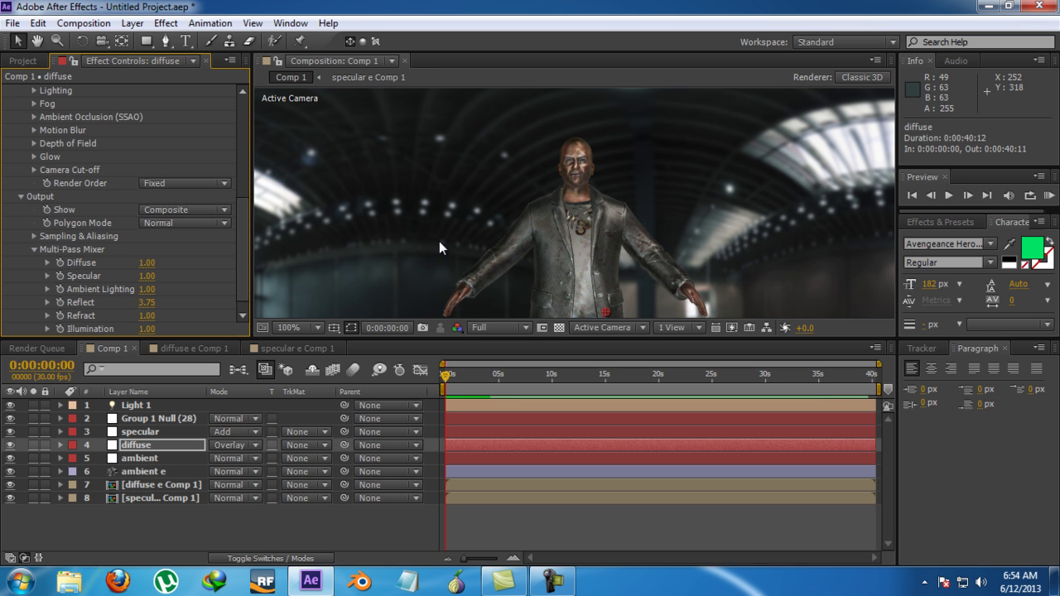
pyautogui.moveTo(146, 276); pyautogui.dragTo(73, 292)
# - Expand the specular layer's Output > Multi-Pass Mixer and start lowering its Specular pass
pyautogui.click(126, 432)
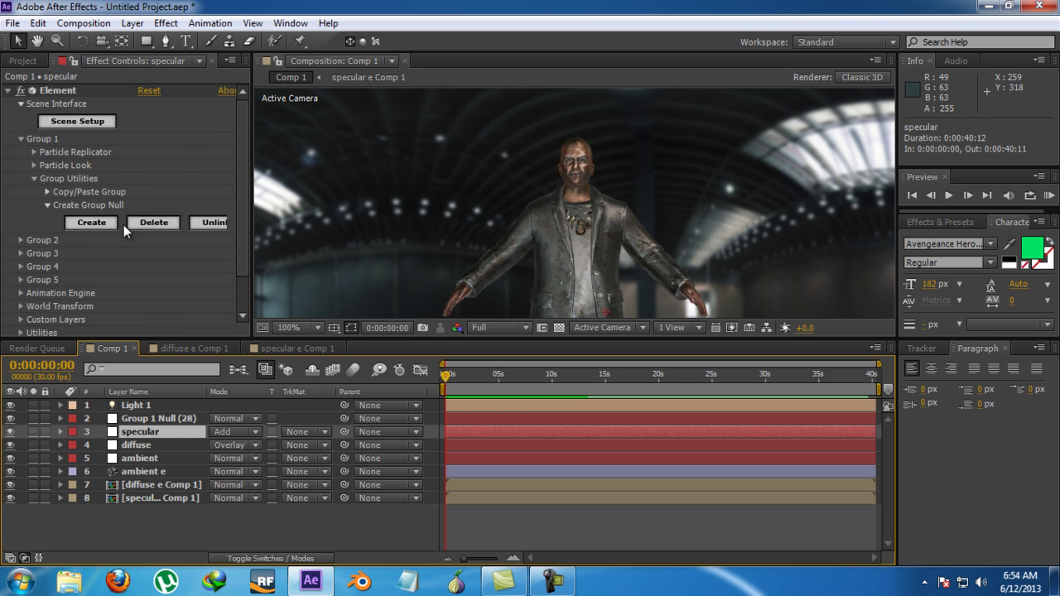
pyautogui.scroll(-3, 118, 244)
pyautogui.click(21, 315)
pyautogui.scroll(-2, 56, 314)
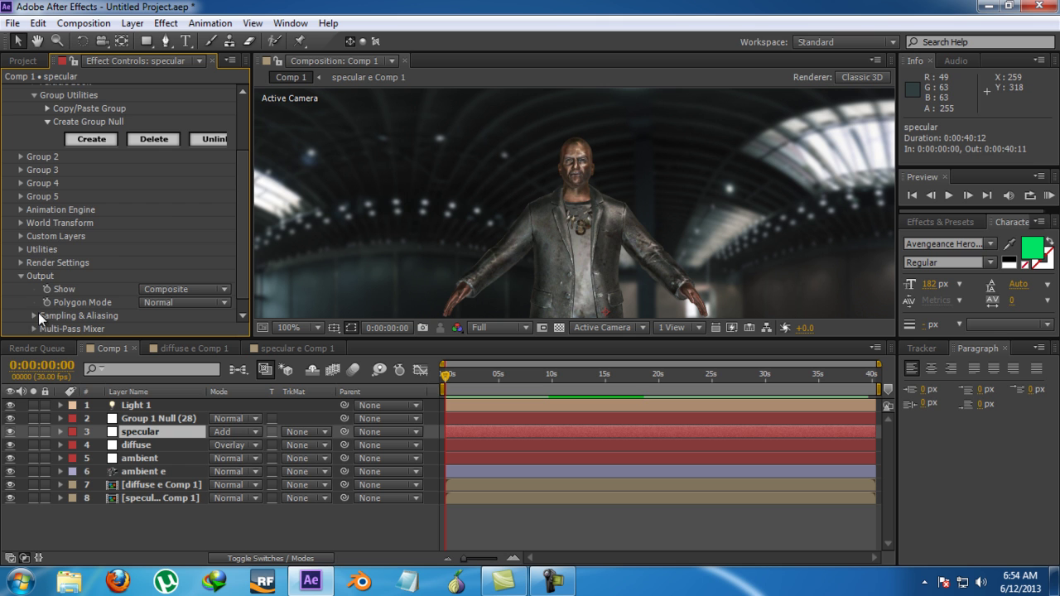
pyautogui.click(35, 328)
pyautogui.scroll(-3, 123, 306)
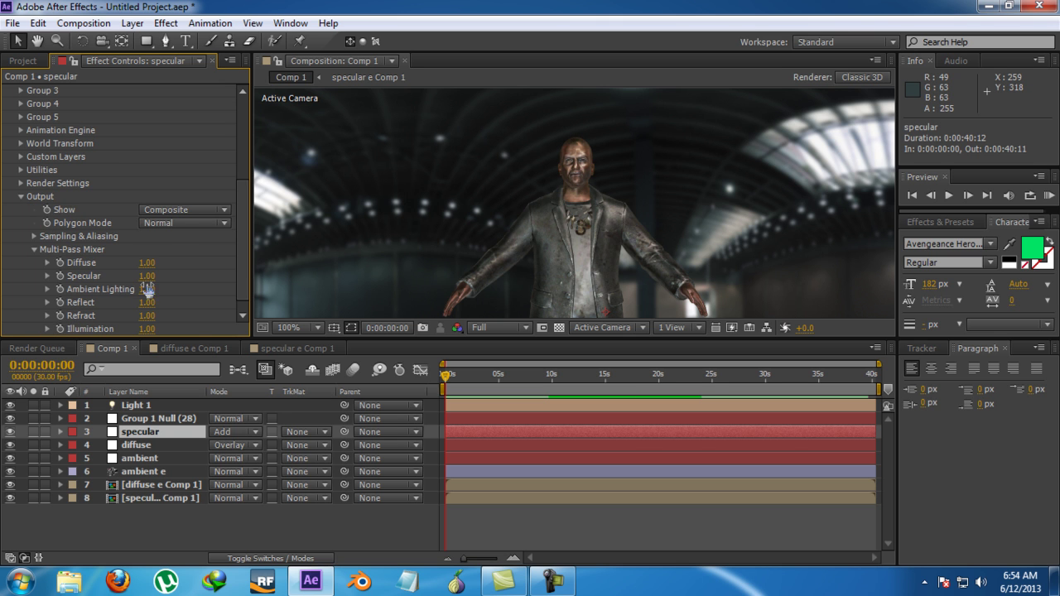
pyautogui.moveTo(147, 278); pyautogui.dragTo(74, 293)
# - Bring both the Specular and Reflect passes down to 0.00
pyautogui.moveTo(144, 303); pyautogui.dragTo(76, 316)
pyautogui.scroll(4, 439, 241)
pyautogui.moveTo(473, 231); pyautogui.dragTo(461, 362)
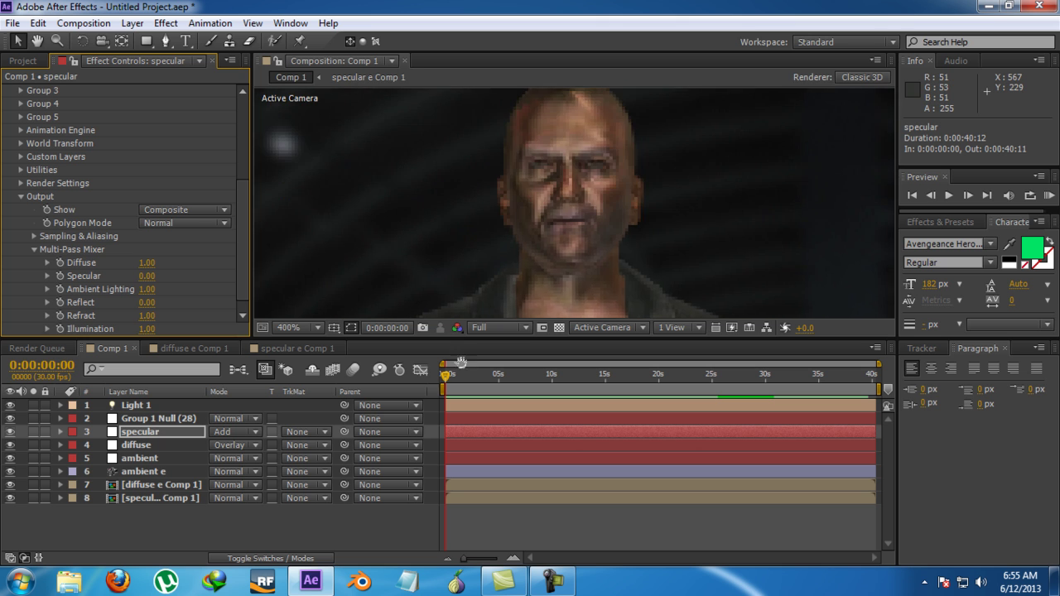
pyautogui.scroll(-7, 497, 275)
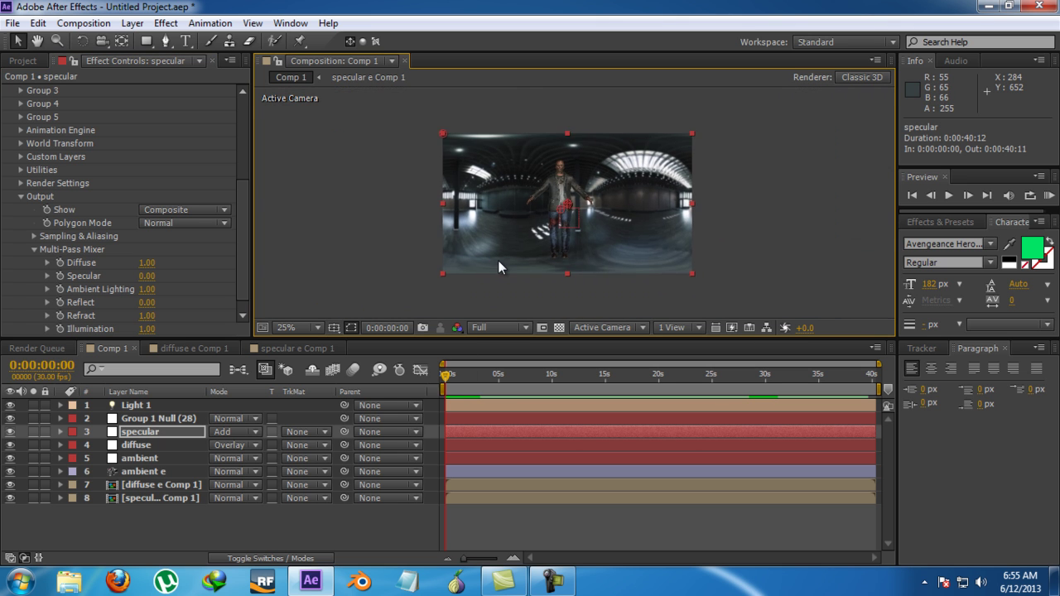
pyautogui.scroll(1, 499, 265)
pyautogui.scroll(1, 498, 263)
pyautogui.scroll(1, 500, 264)
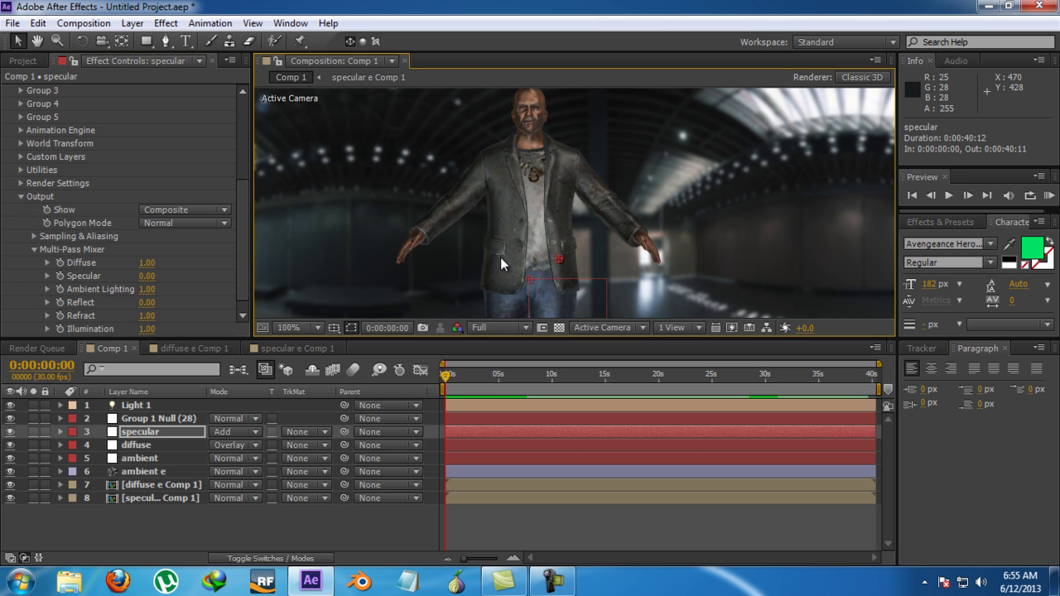
pyautogui.scroll(-1, 481, 285)
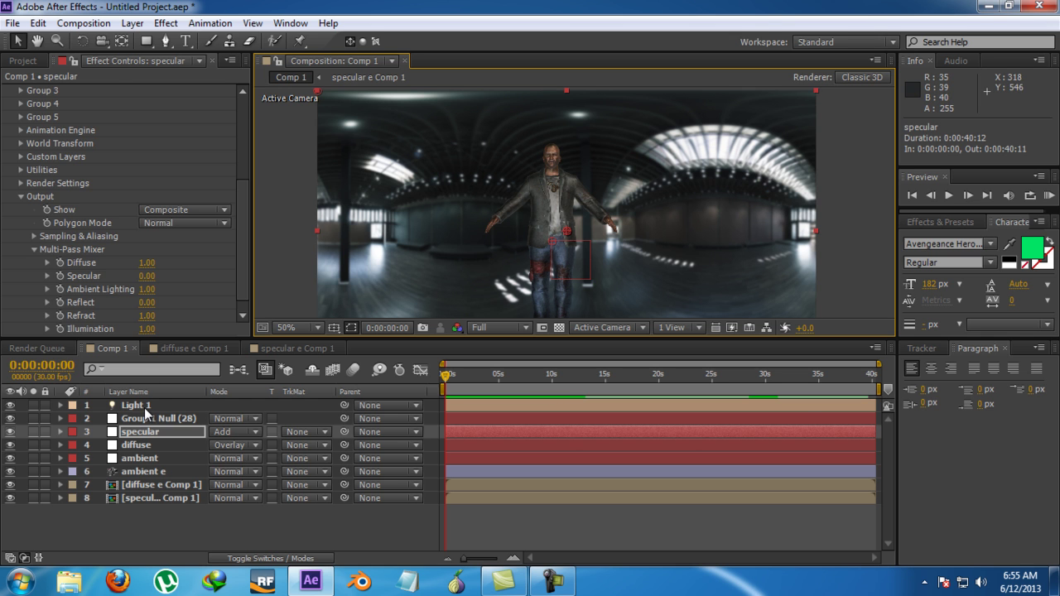
# - Select Light 1 and bring up the Layer menu's New submenu
pyautogui.click(144, 408)
pyautogui.scroll(3, 451, 213)
pyautogui.scroll(1, 451, 214)
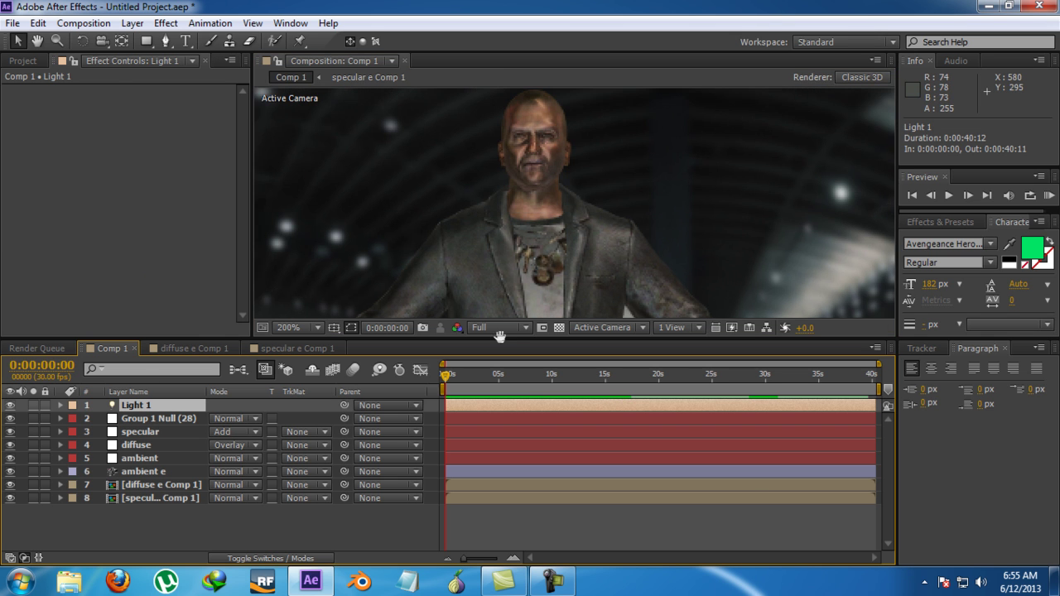
pyautogui.scroll(-2, 537, 243)
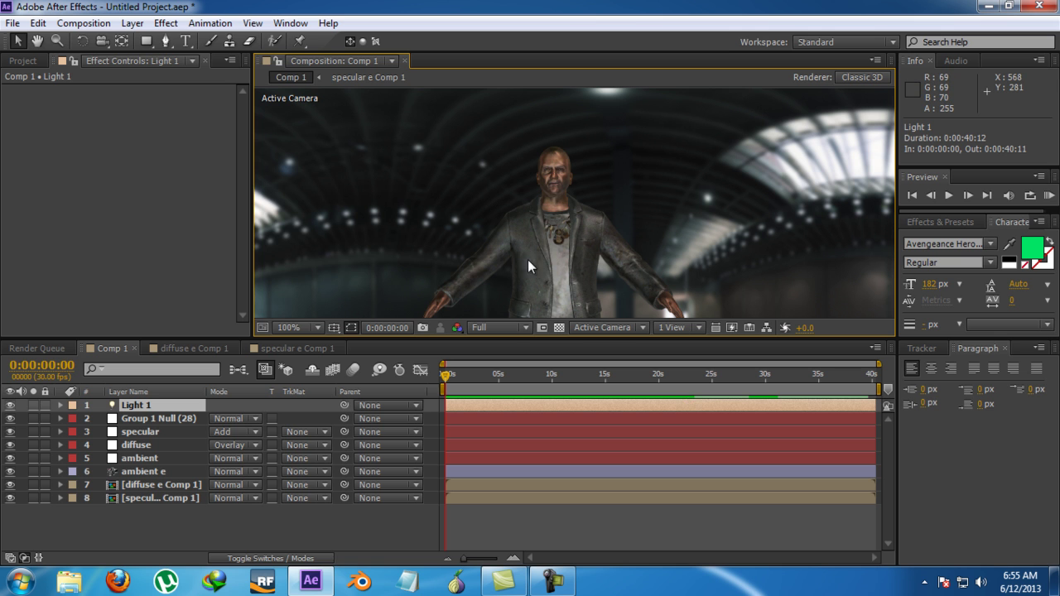
pyautogui.click(135, 24)
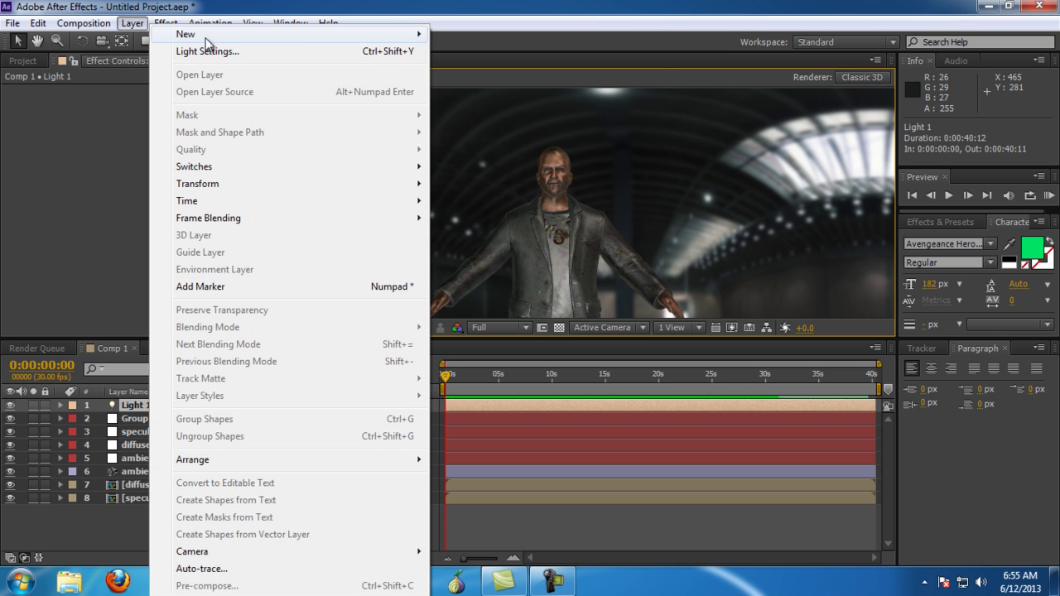
pyautogui.moveTo(222, 39)
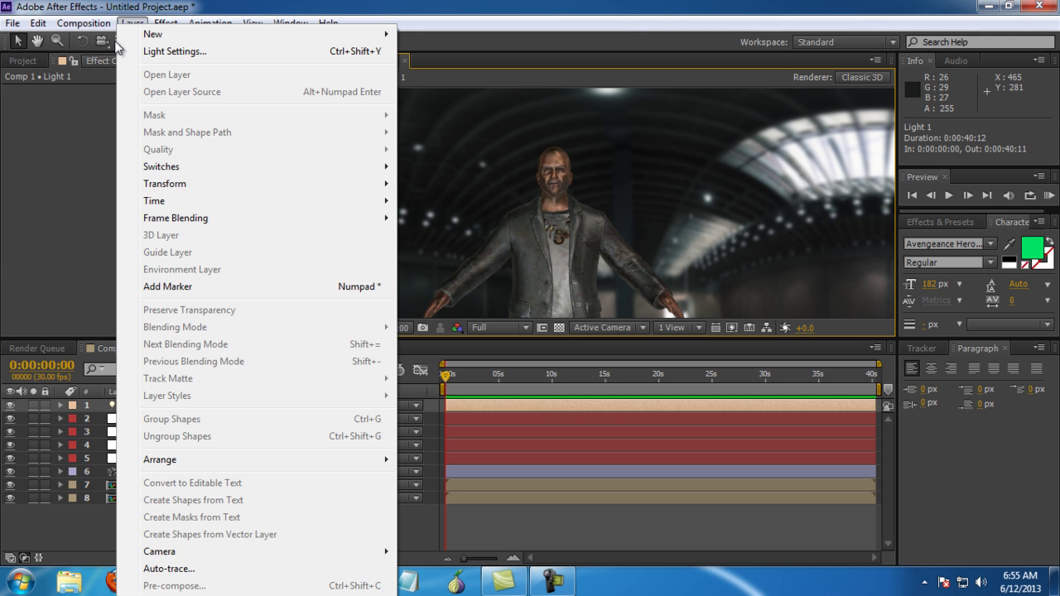
pyautogui.moveTo(129, 38)
# - Dismiss the Layer menu and expand the specular layer's Render Settings > Lighting
pyautogui.click(109, 421)
pyautogui.click(140, 430)
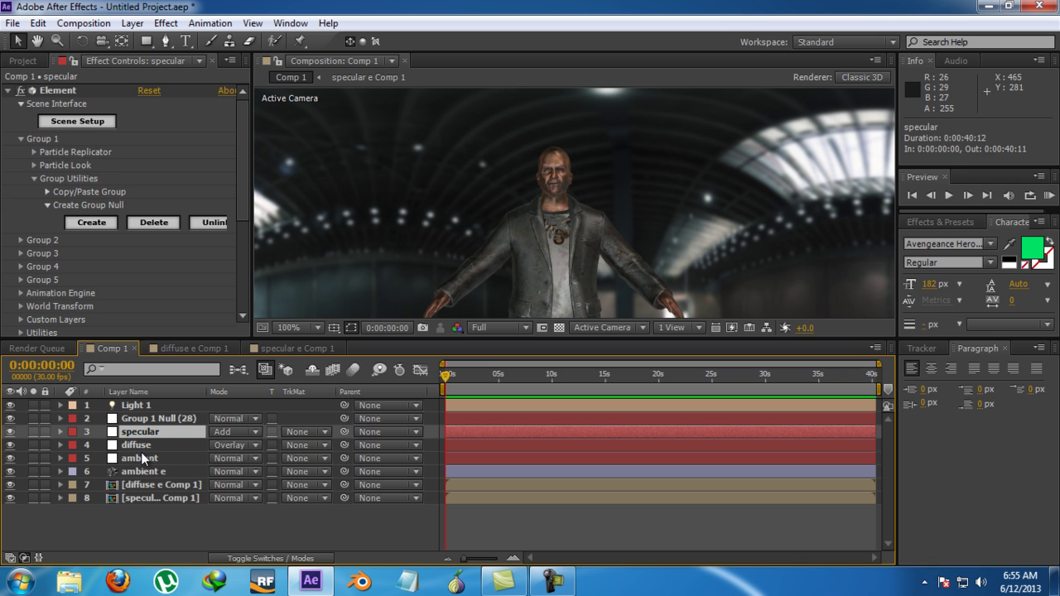
pyautogui.scroll(-3, 37, 232)
pyautogui.scroll(-3, 31, 260)
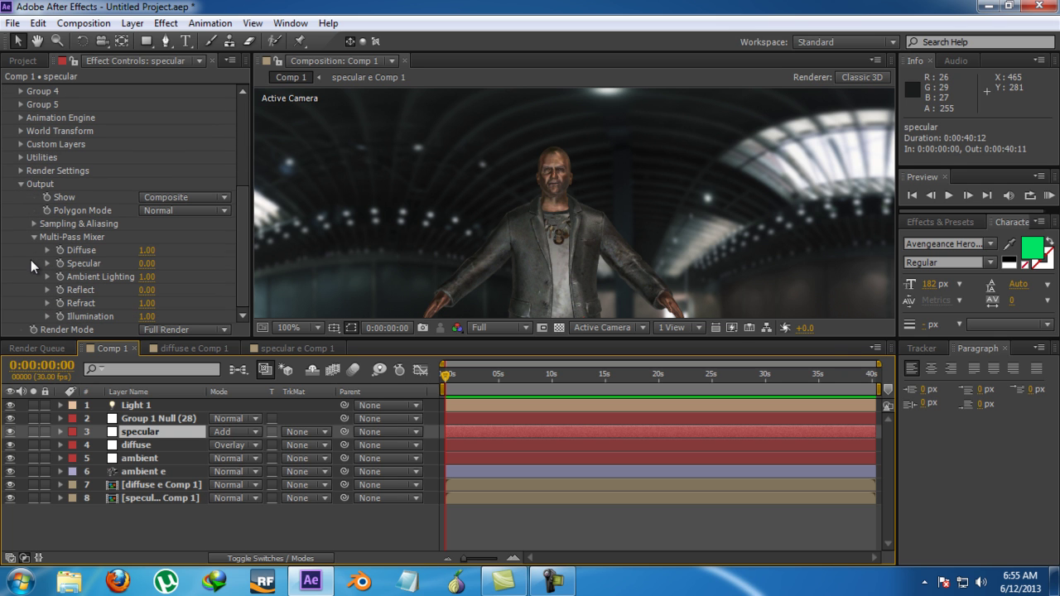
pyautogui.click(20, 170)
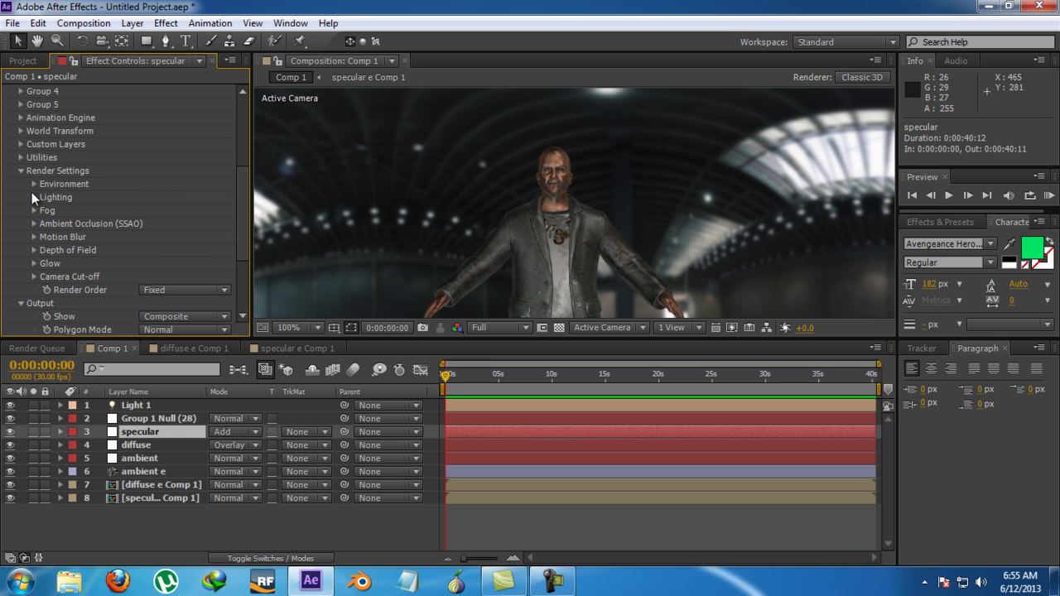
pyautogui.click(34, 197)
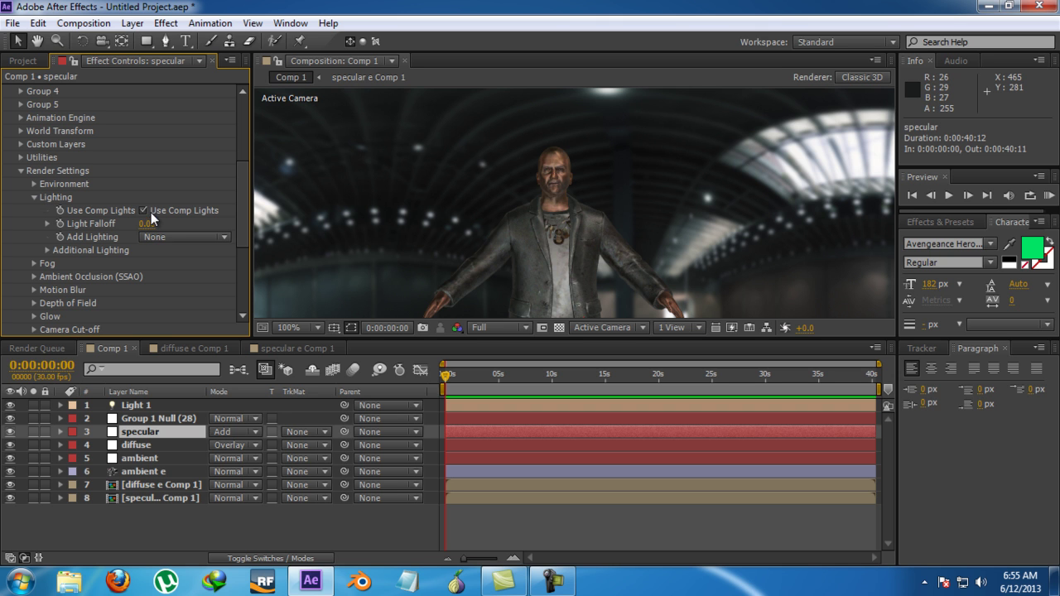
pyautogui.press('Return')
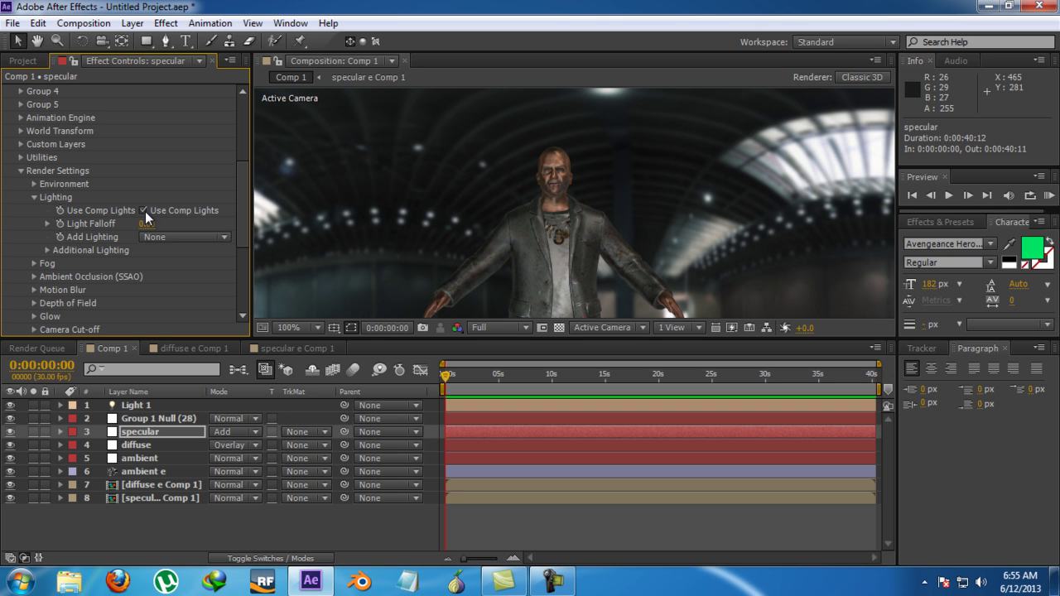
# - Try the Dramatic Add Lighting preset, then set Add Lighting back to None
pyautogui.click(139, 234)
pyautogui.click(164, 264)
pyautogui.click(171, 236)
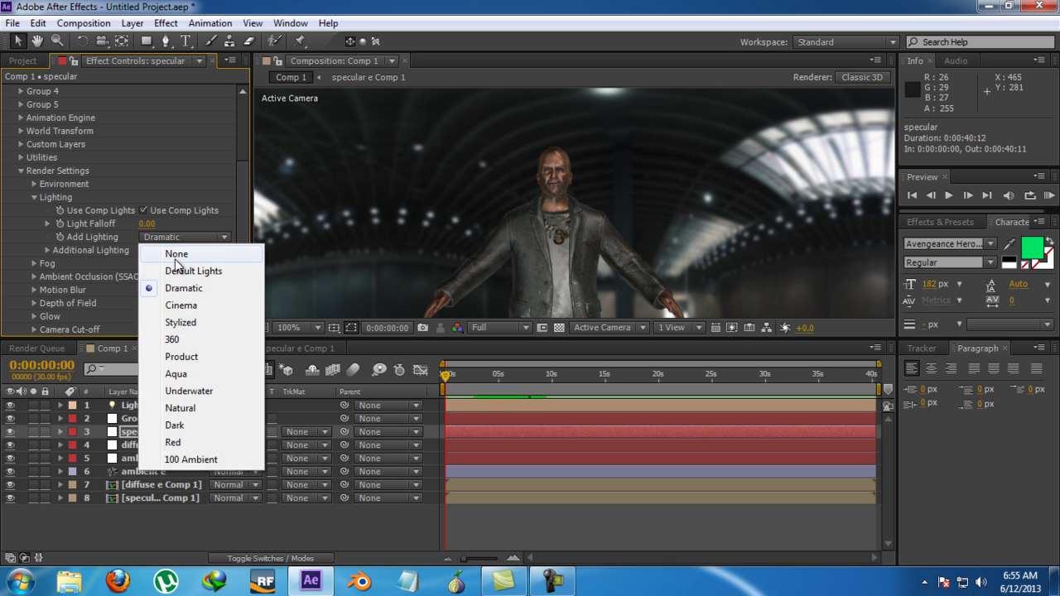
pyautogui.click(165, 253)
pyautogui.scroll(5, 155, 248)
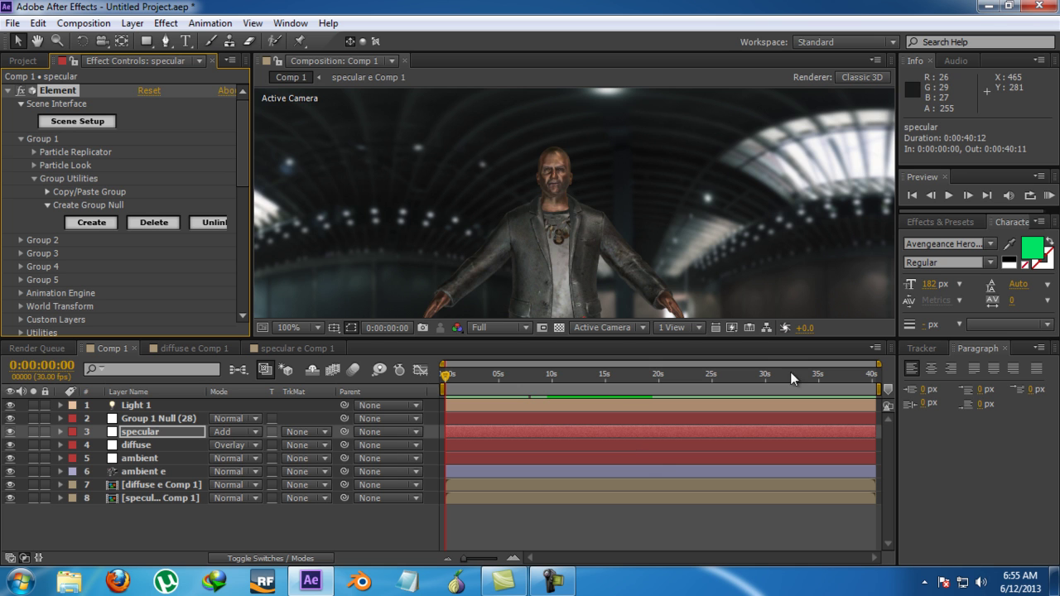
pyautogui.scroll(-4, 658, 286)
pyautogui.scroll(2, 632, 274)
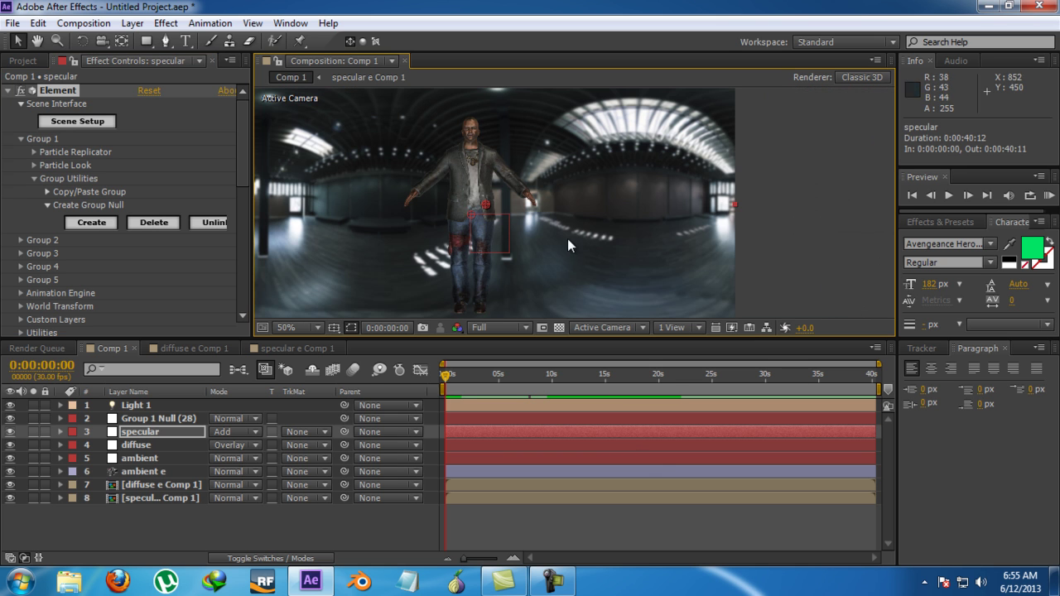